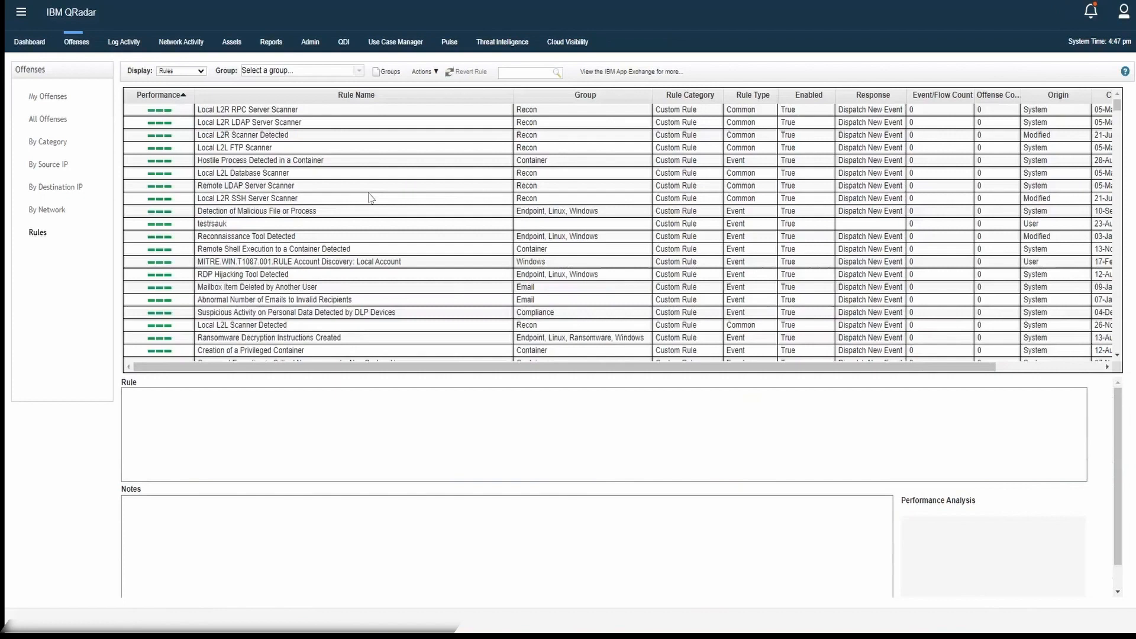
# Step: Create a new event rule and name it Test_123
pyautogui.click(438, 74)
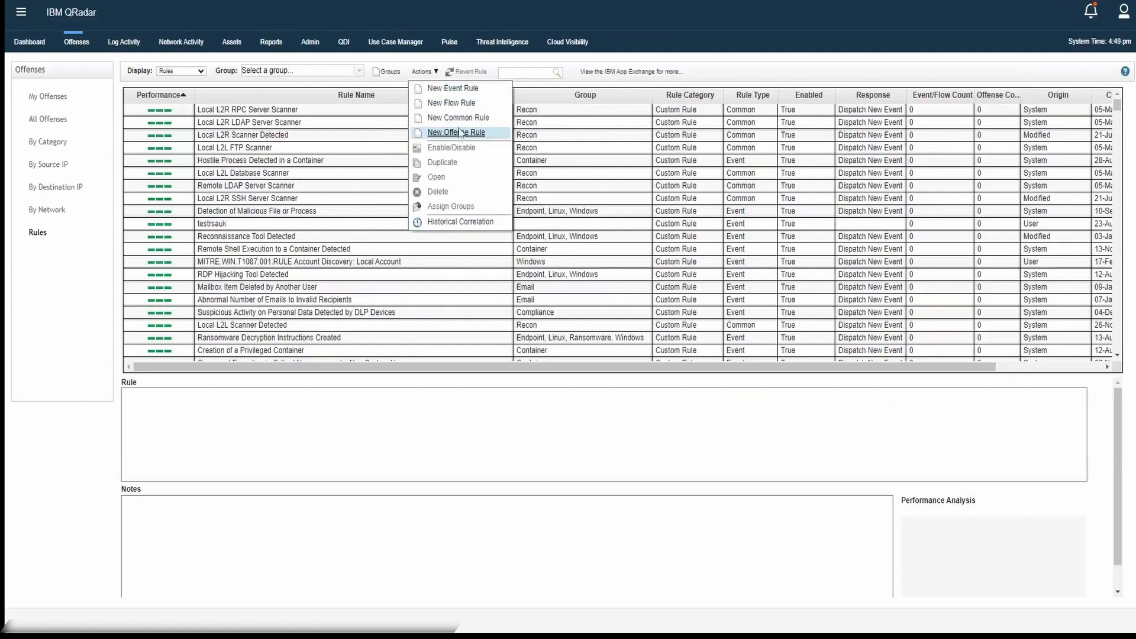
pyautogui.click(462, 95)
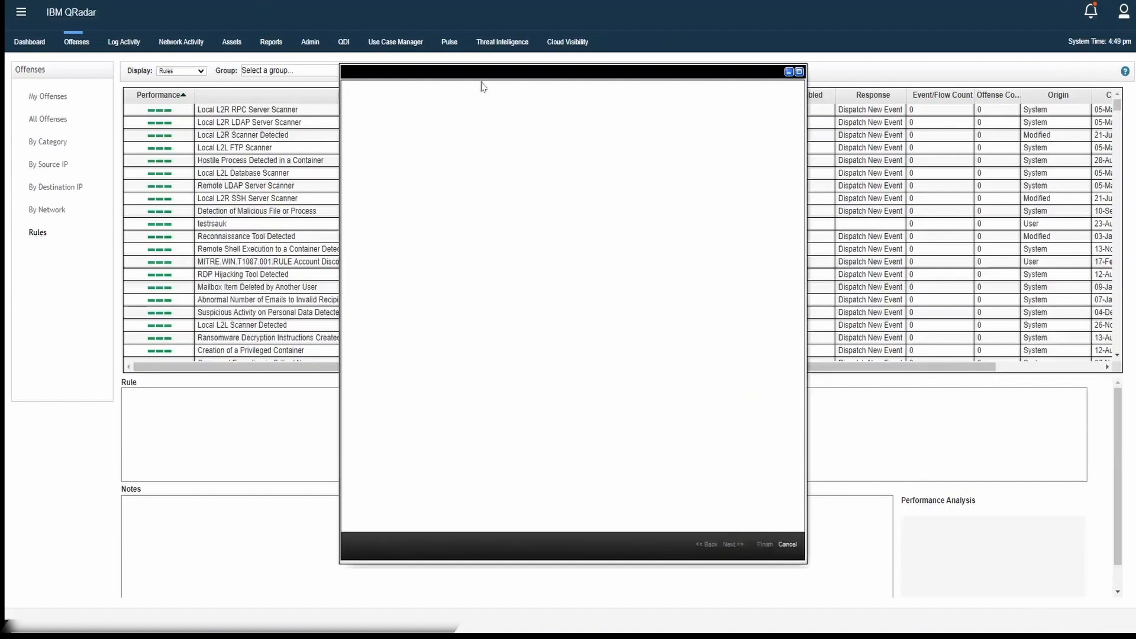
pyautogui.moveTo(484, 74); pyautogui.dragTo(485, 91)
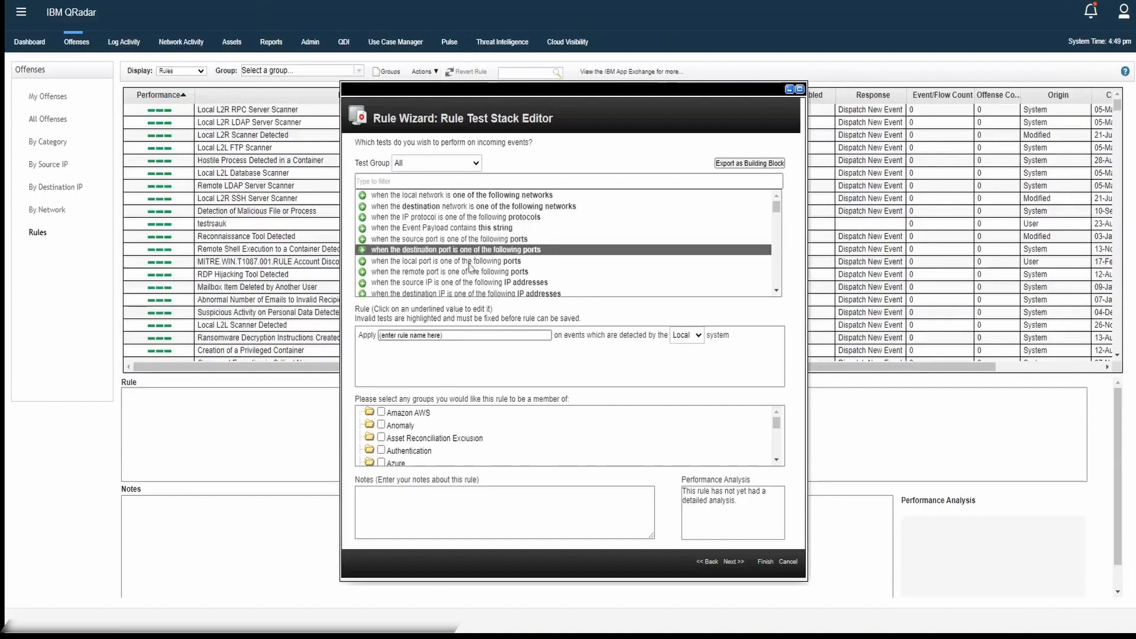
pyautogui.click(450, 335)
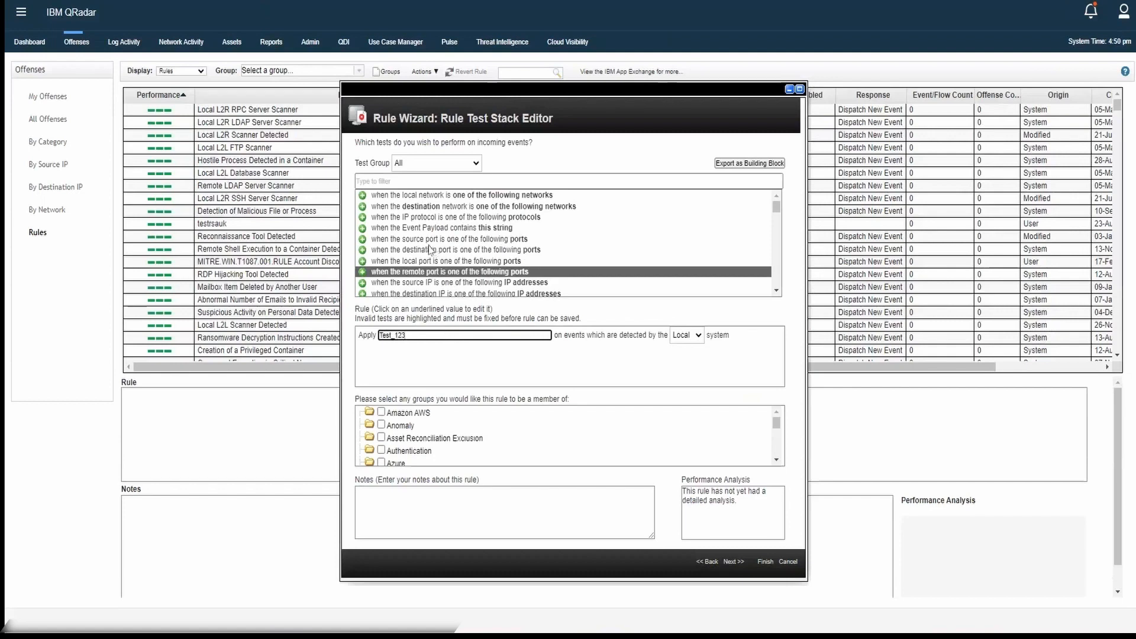
# Step: Add the test "when the source port is one of the following ports" to the rule and set its port to 22
pyautogui.click(365, 240)
pyautogui.click(362, 239)
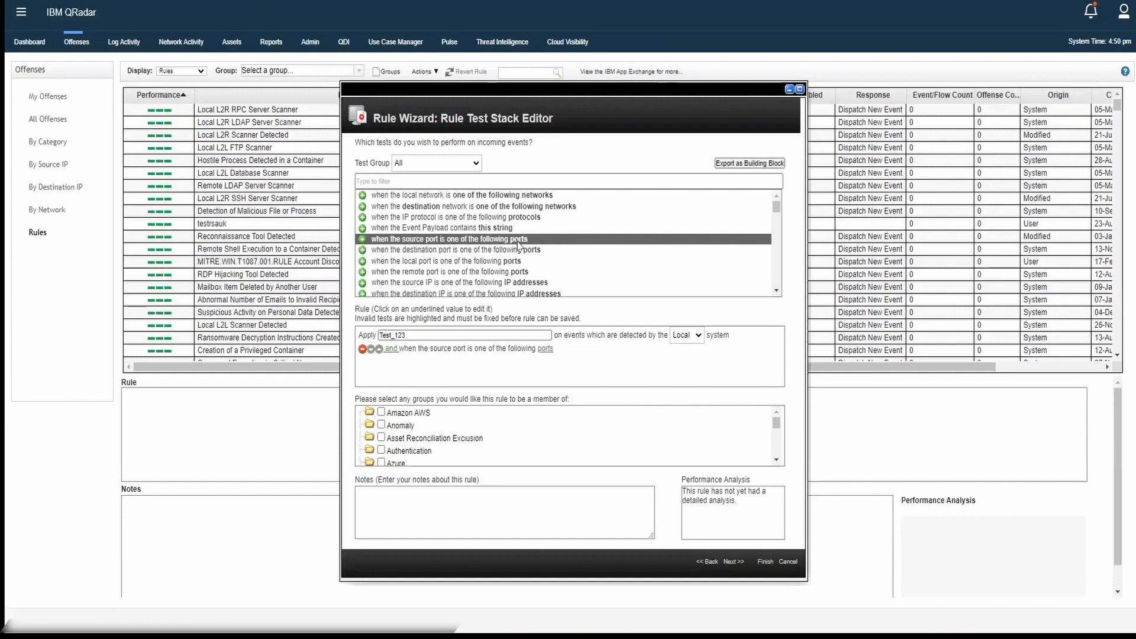
pyautogui.click(543, 350)
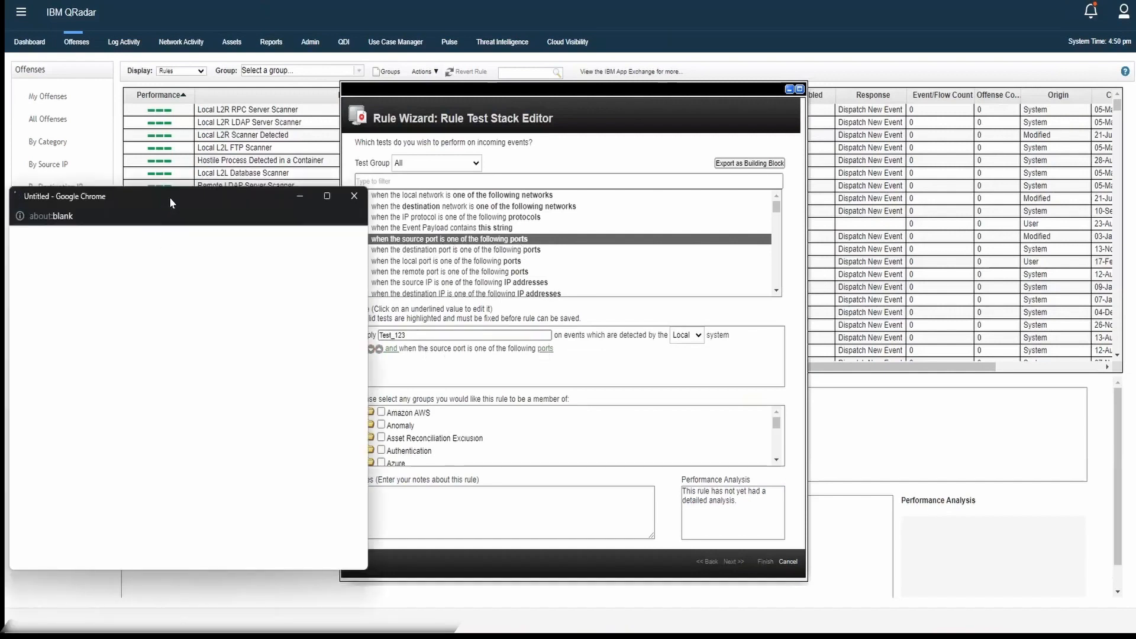
pyautogui.moveTo(169, 197); pyautogui.dragTo(244, 200)
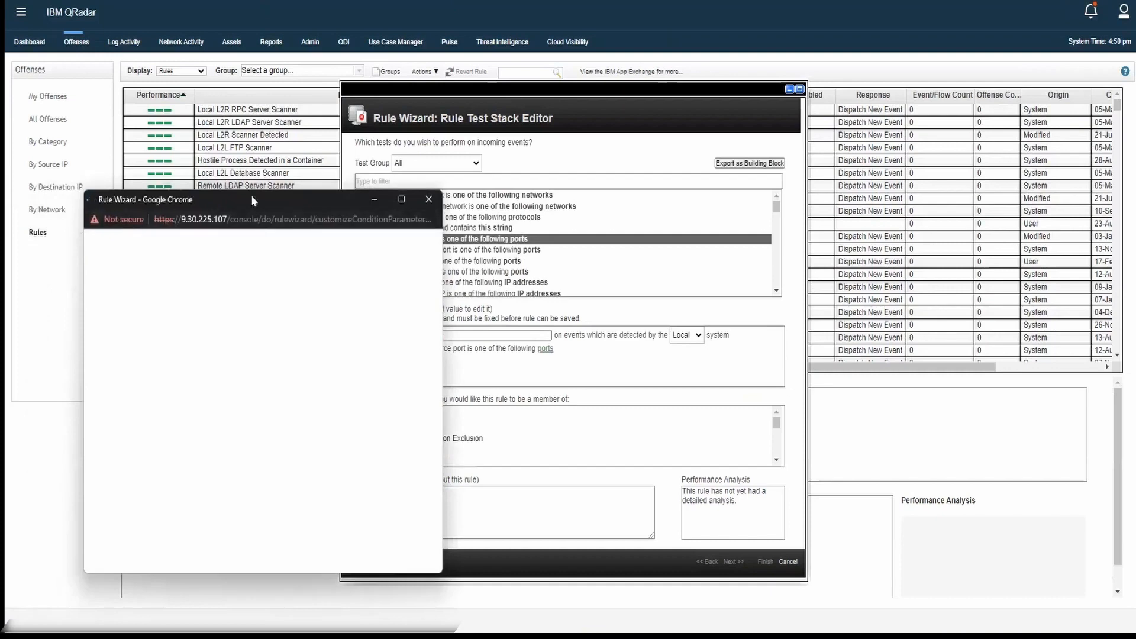
pyautogui.moveTo(249, 201); pyautogui.dragTo(886, 168)
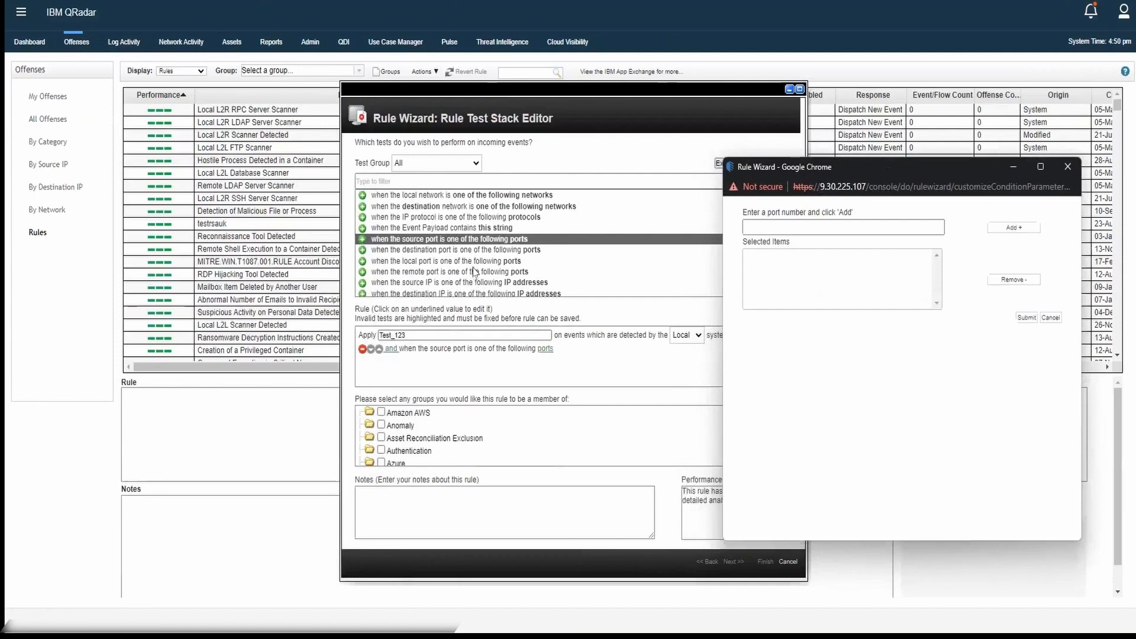
pyautogui.click(779, 228)
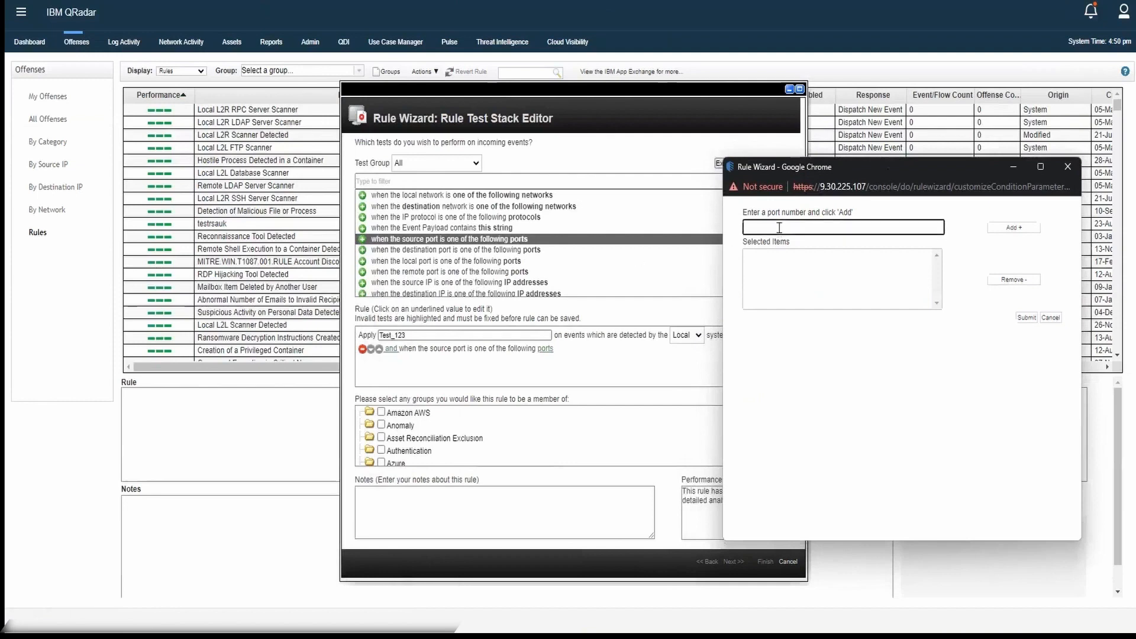
pyautogui.write('22')
pyautogui.click(1006, 229)
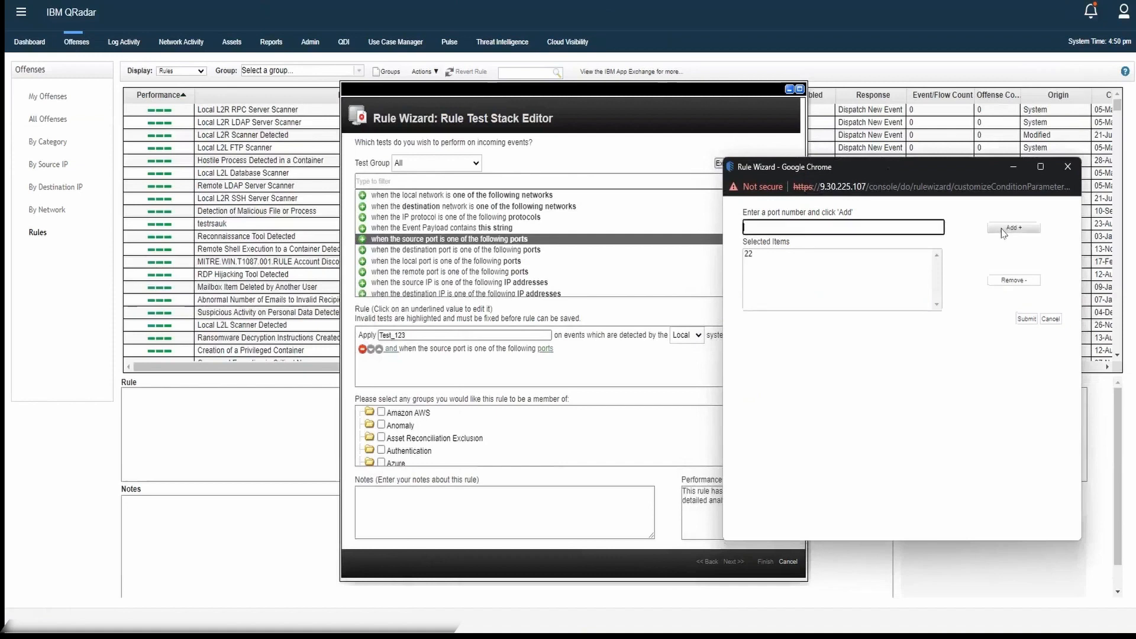
pyautogui.click(1022, 319)
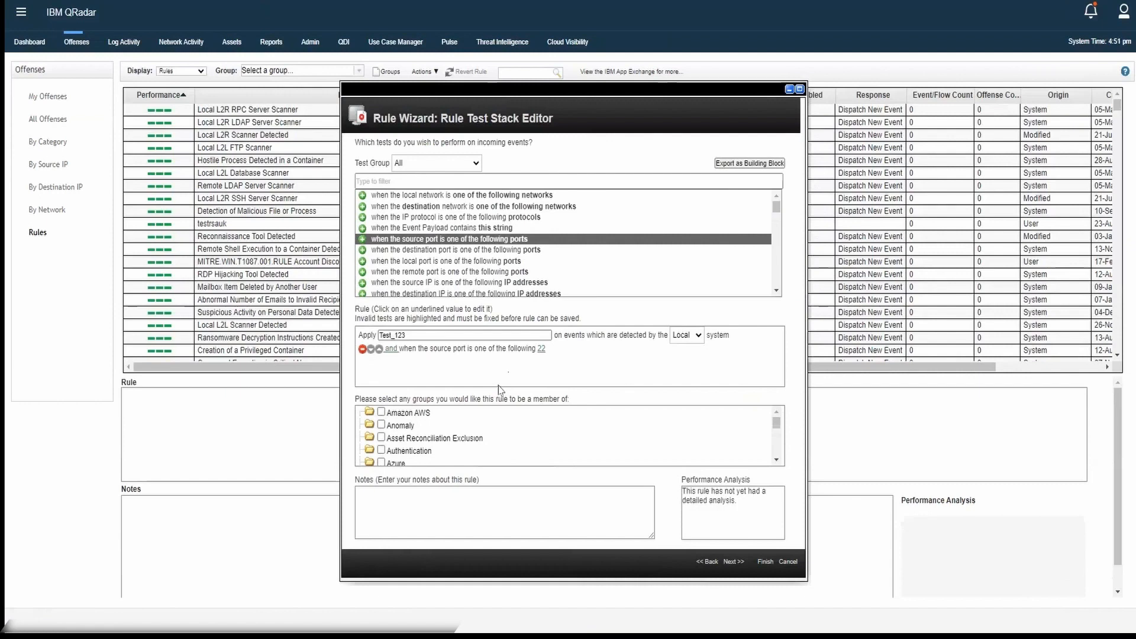
# Step: Filter the tests by "IP", add the source IP test to the rule, and set its address to 0.0.0.0
pyautogui.click(440, 181)
pyautogui.write('IP')
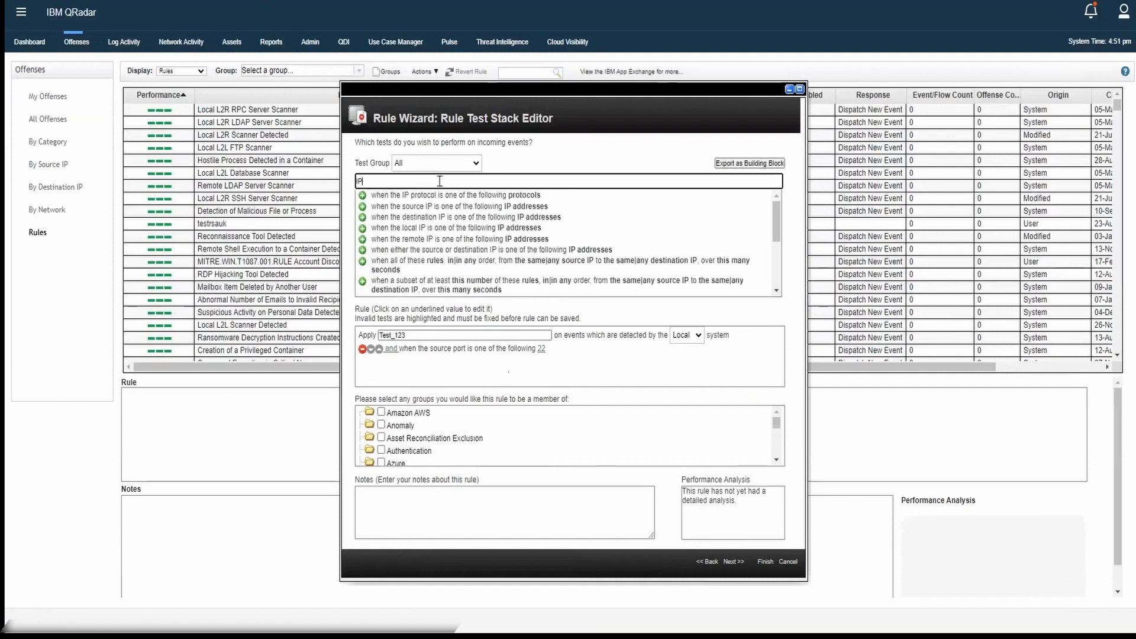
pyautogui.click(362, 207)
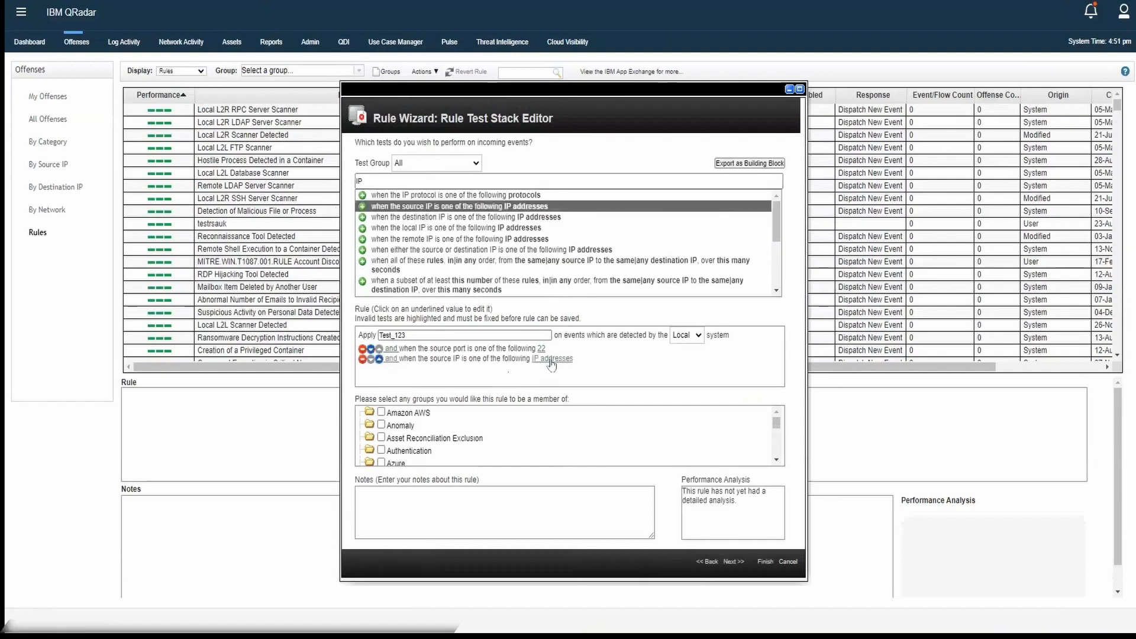
pyautogui.click(552, 359)
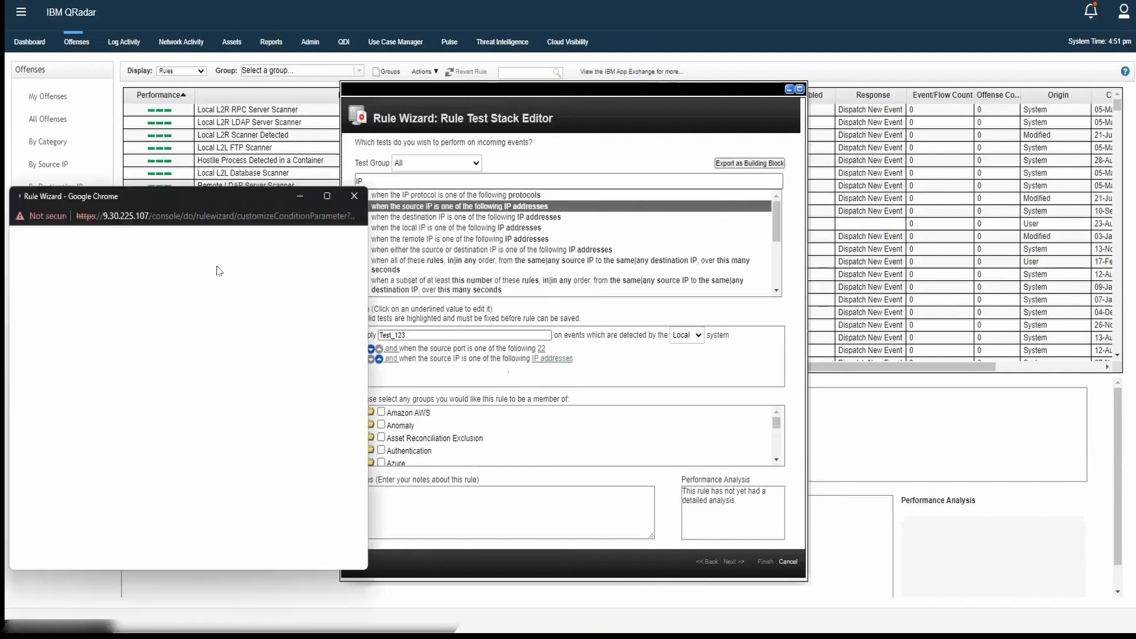
pyautogui.moveTo(149, 196); pyautogui.dragTo(471, 185)
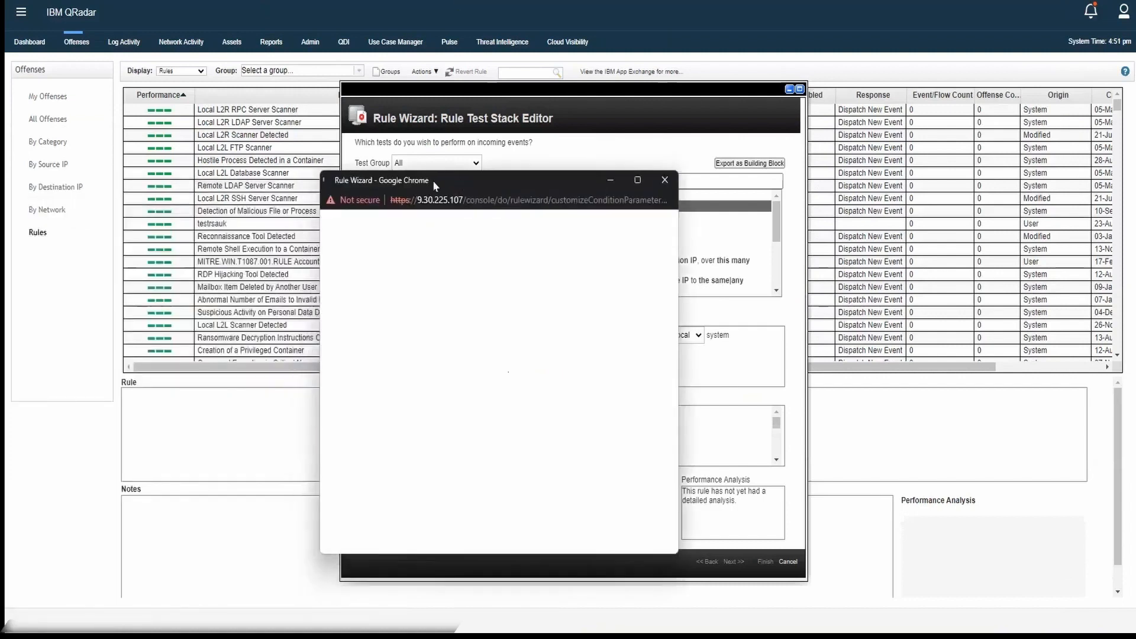
pyautogui.click(139, 261)
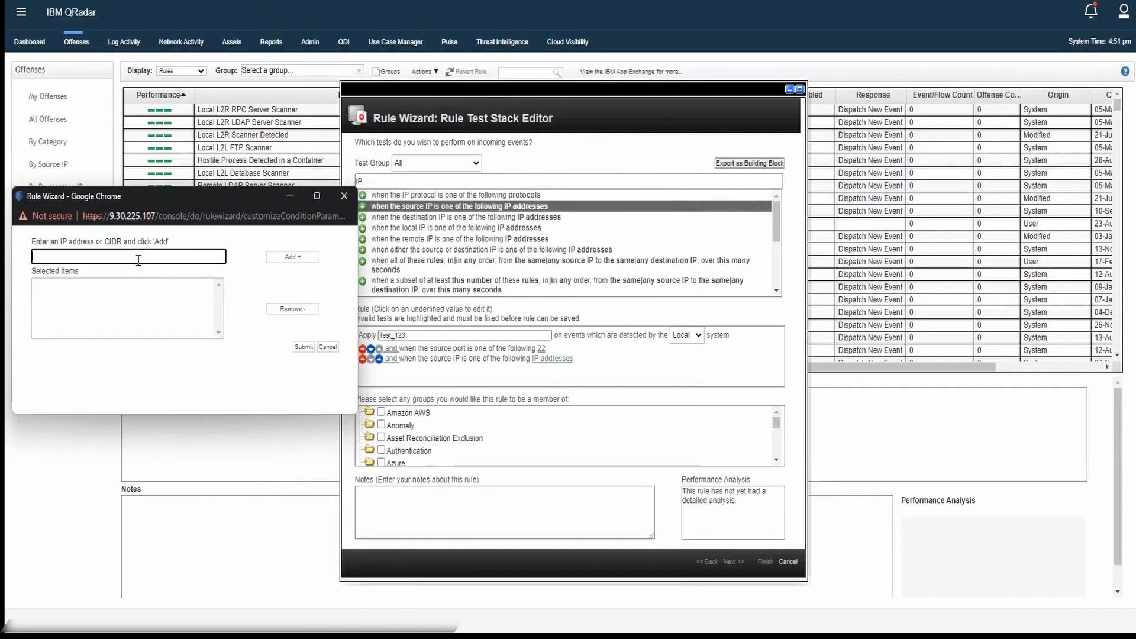
pyautogui.write('0.0.0.0')
pyautogui.click(275, 258)
pyautogui.click(304, 348)
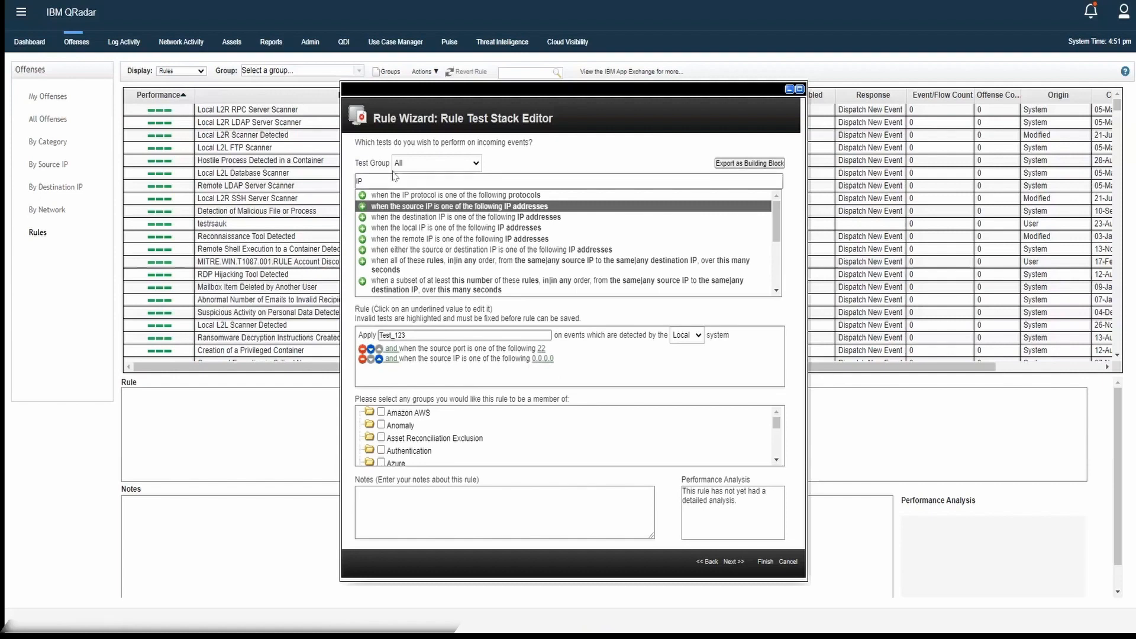
# Step: Filter the tests by "pay" and add the test "when the Event Payload contains this string" to the rule
pyautogui.moveTo(375, 180); pyautogui.dragTo(349, 186)
pyautogui.press('BackSpace')
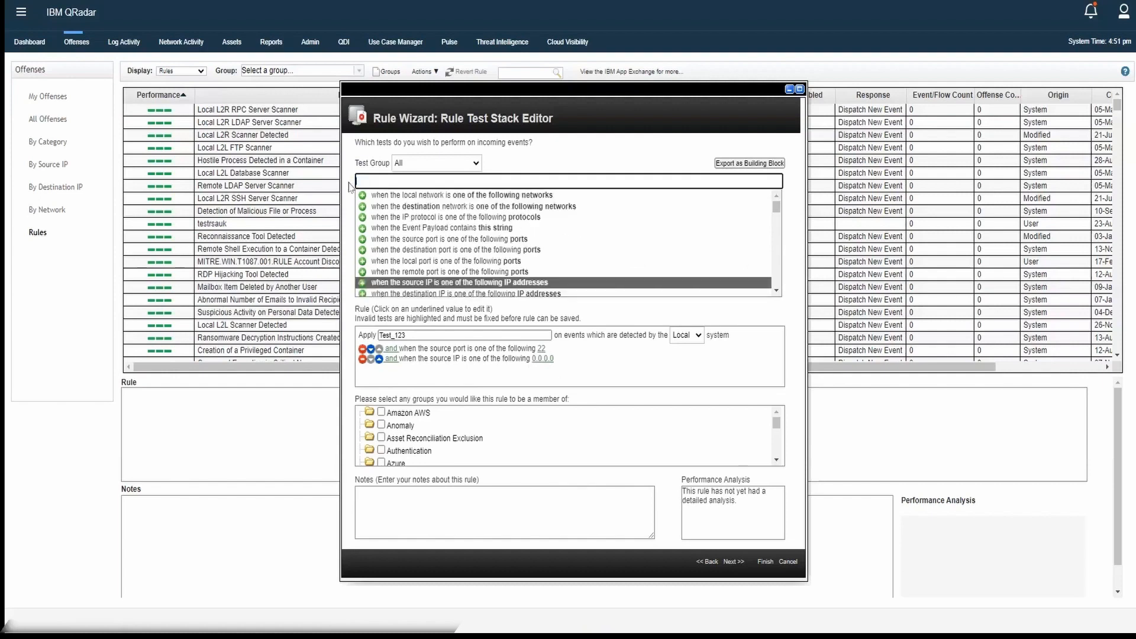
pyautogui.write('pay')
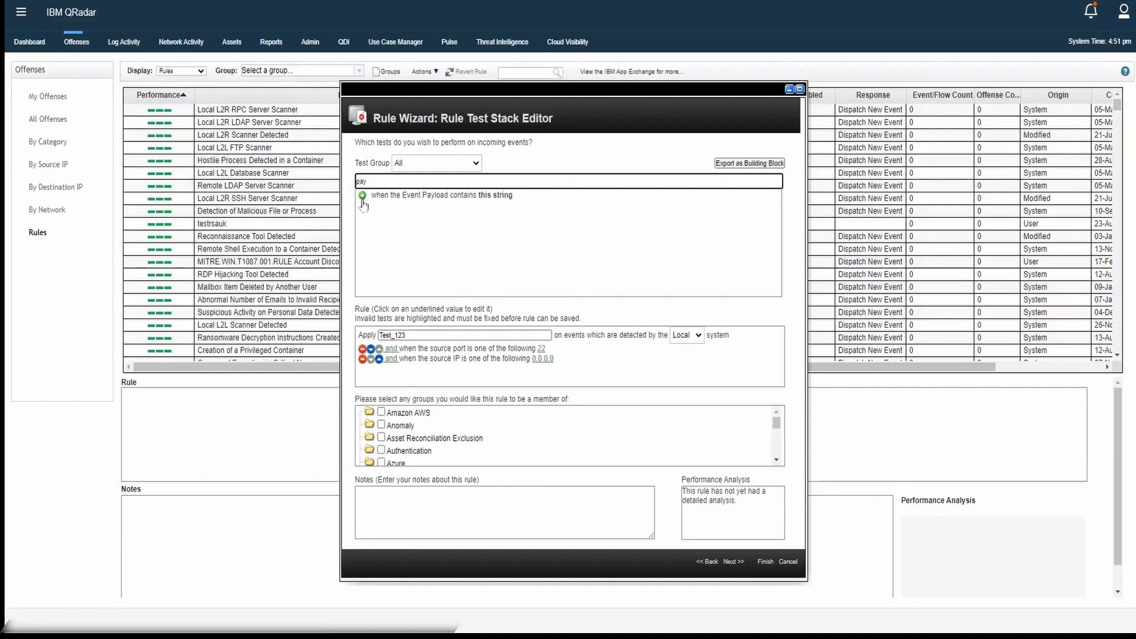
pyautogui.click(366, 197)
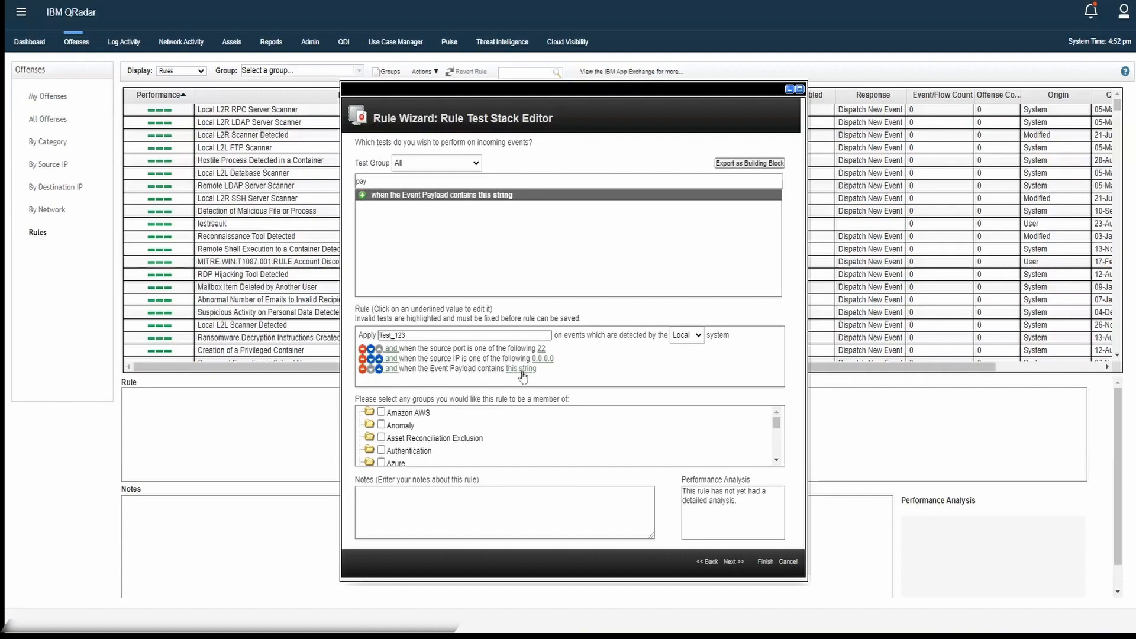
# Step: Remove the Event Payload test from the rule
pyautogui.moveTo(430, 370); pyautogui.dragTo(478, 370)
pyautogui.click(432, 369)
pyautogui.click(433, 374)
pyautogui.moveTo(431, 371); pyautogui.dragTo(536, 371)
pyautogui.click(472, 376)
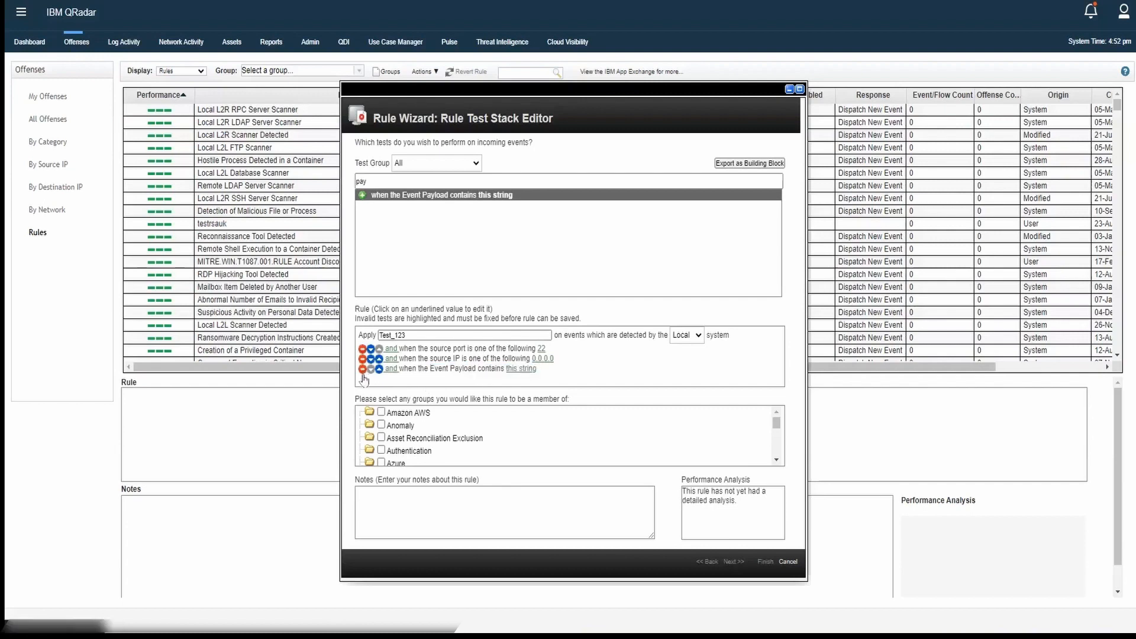
pyautogui.click(362, 368)
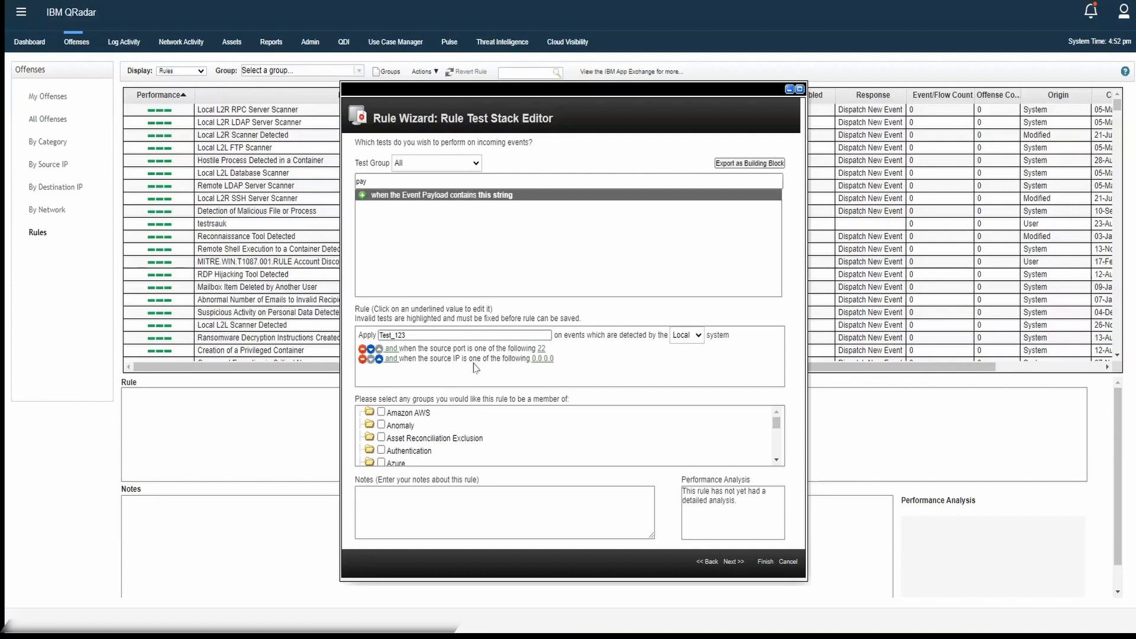
# Step: Proceed to the rule response settings and enable the Severity, Credibility and Relevance actions
pyautogui.click(735, 563)
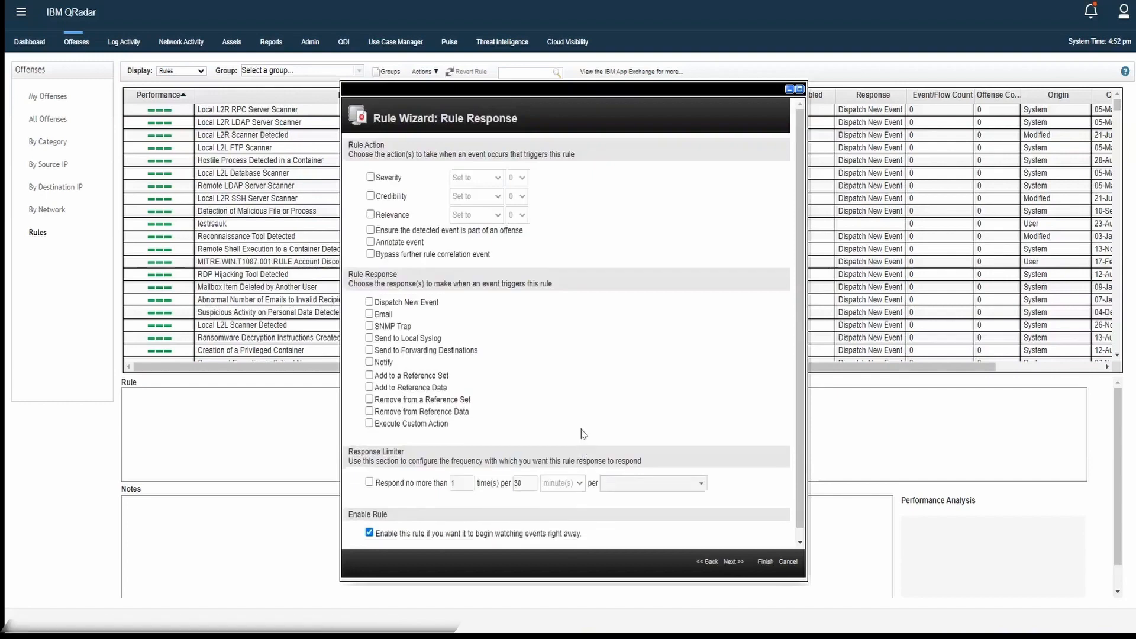
pyautogui.click(370, 177)
pyautogui.click(370, 195)
pyautogui.click(370, 214)
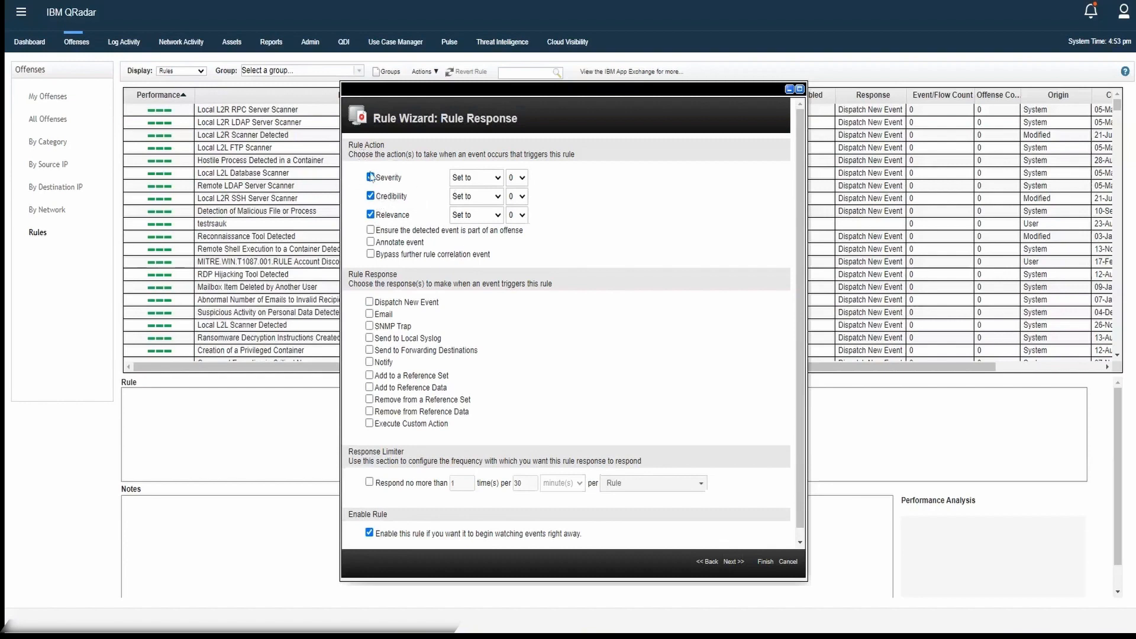
# Step: Set the Severity action to increase by 2
pyautogui.moveTo(349, 146); pyautogui.dragTo(389, 146)
pyautogui.click(473, 179)
pyautogui.click(459, 202)
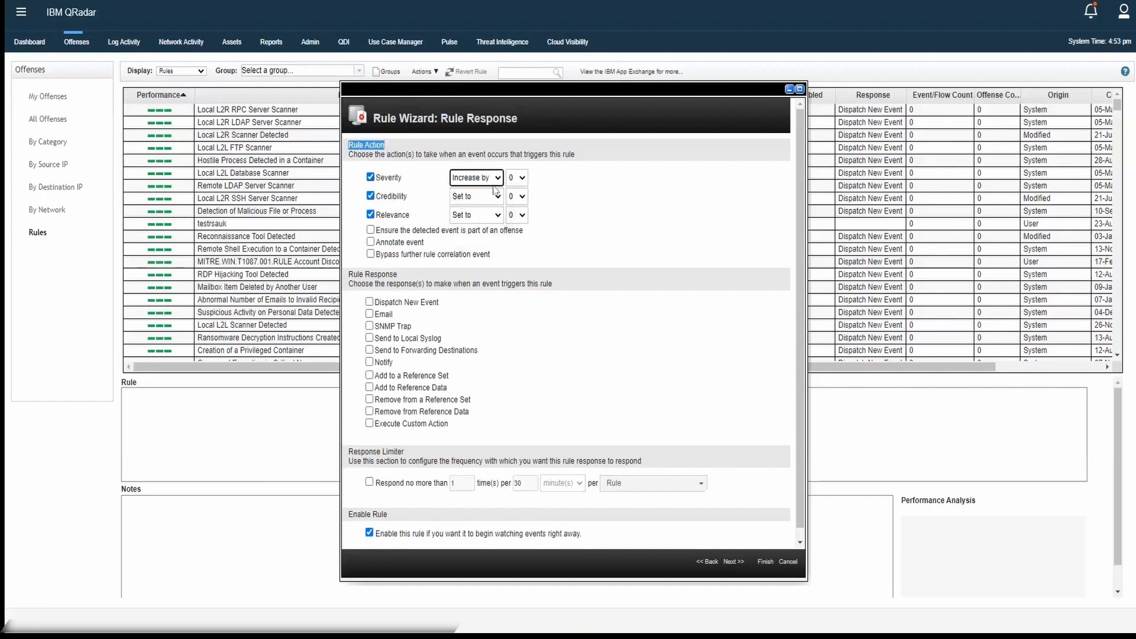
pyautogui.click(514, 179)
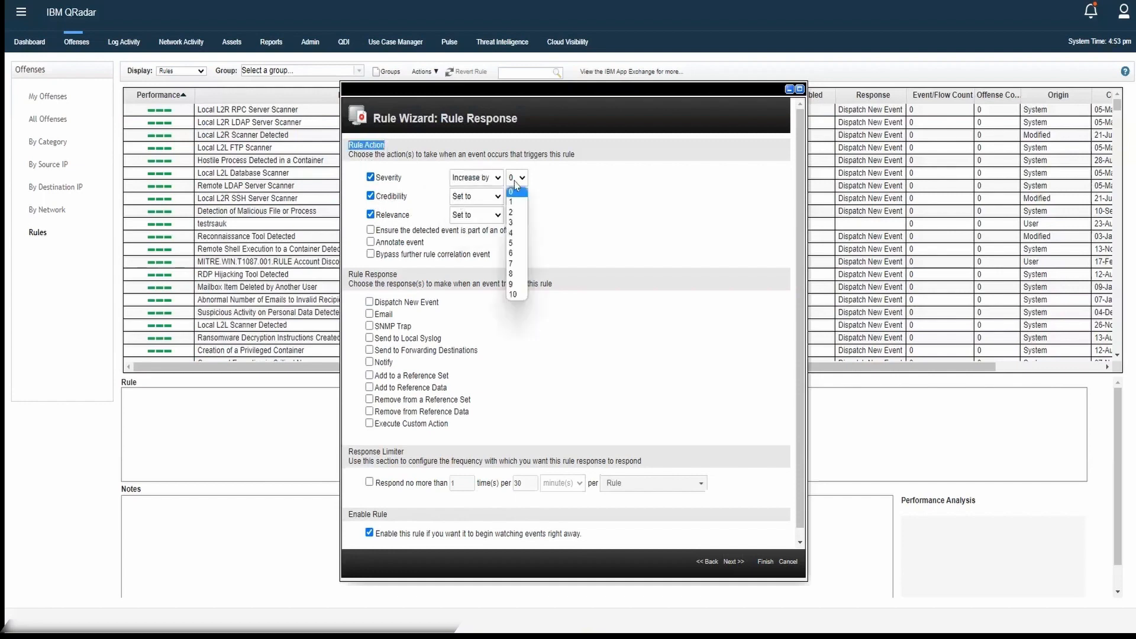
pyautogui.click(515, 213)
# Step: Check the Credibility and Relevance adjustment options, and disable both of these actions
pyautogui.click(467, 201)
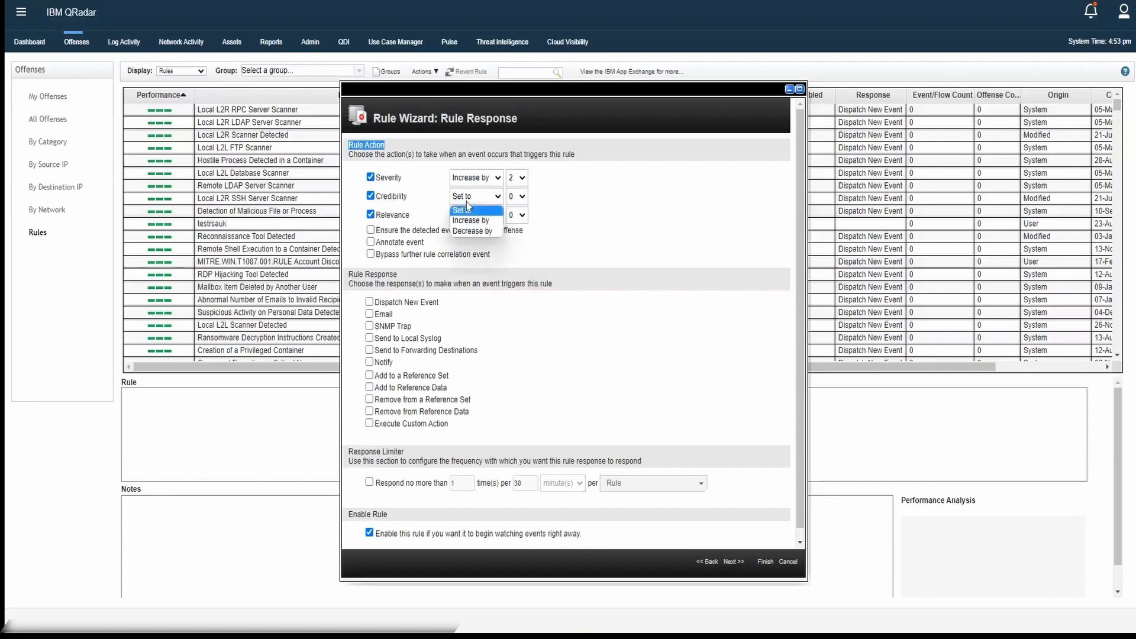
pyautogui.click(468, 209)
pyautogui.click(516, 195)
pyautogui.click(598, 213)
pyautogui.click(470, 215)
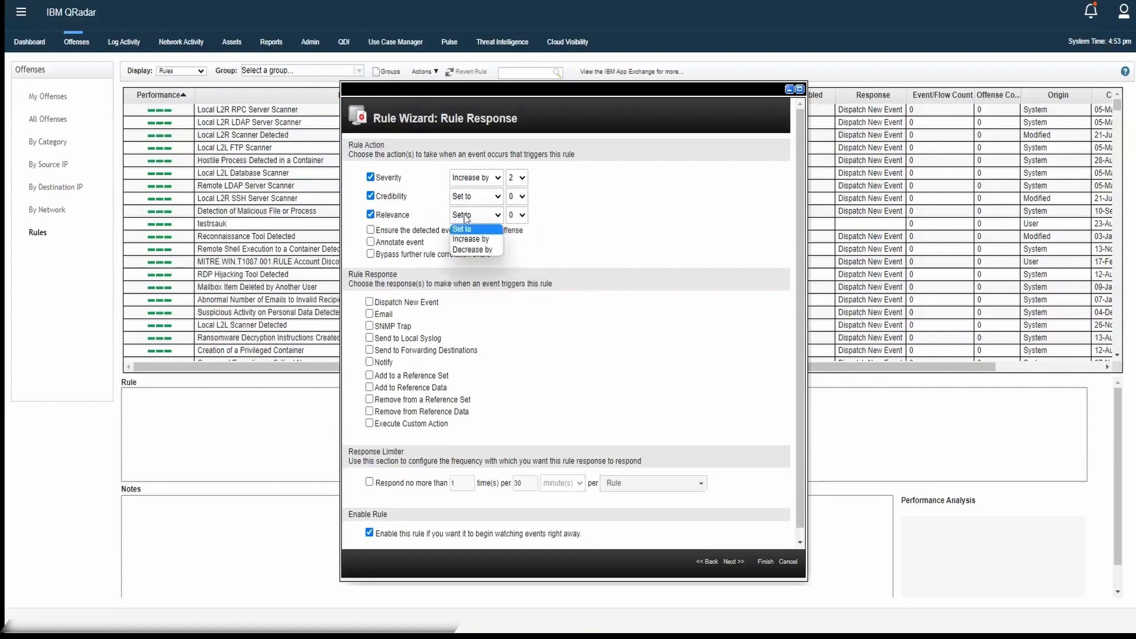
pyautogui.click(583, 234)
pyautogui.scroll(-1, 579, 234)
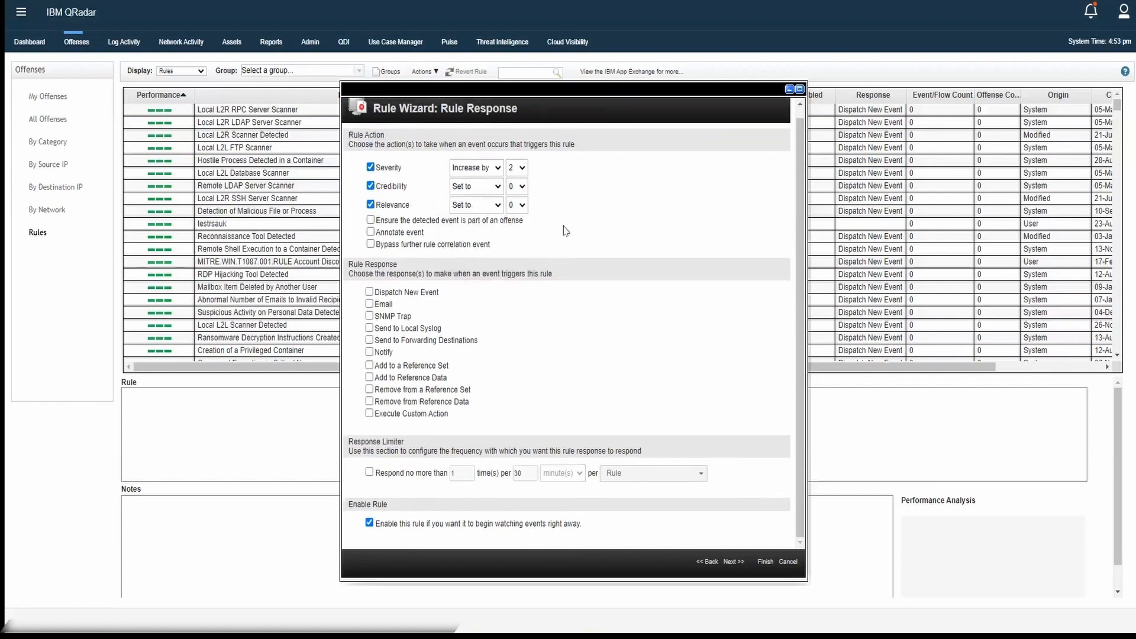
pyautogui.click(371, 204)
pyautogui.click(370, 186)
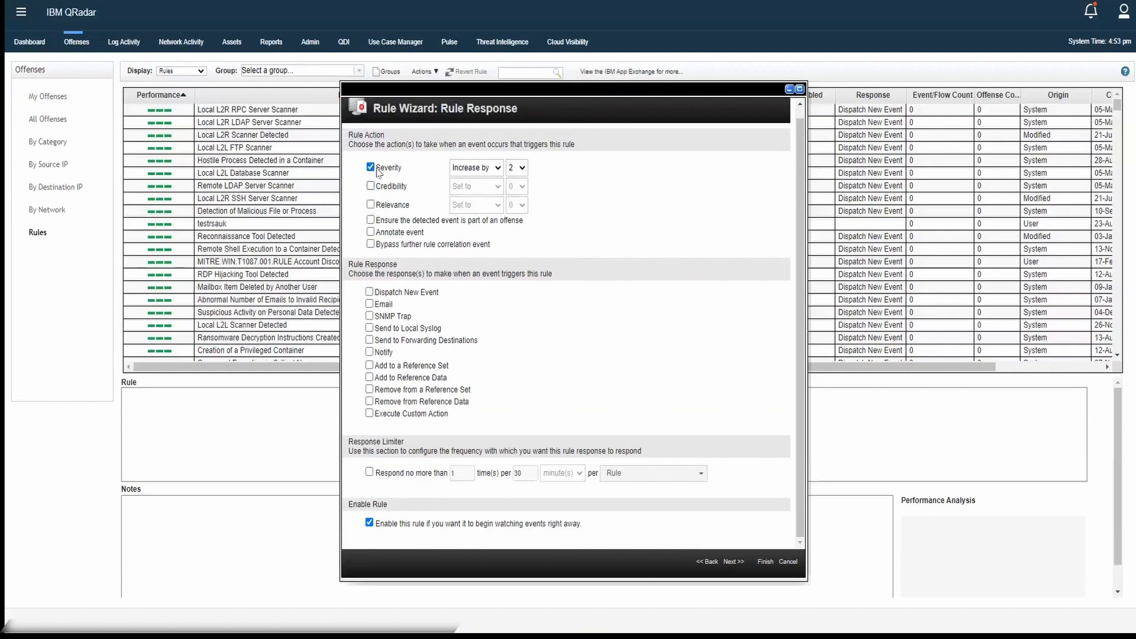
# Step: Ensure the detected event is part of an offense and look through the properties available for indexing it, keeping Source IP
pyautogui.click(371, 220)
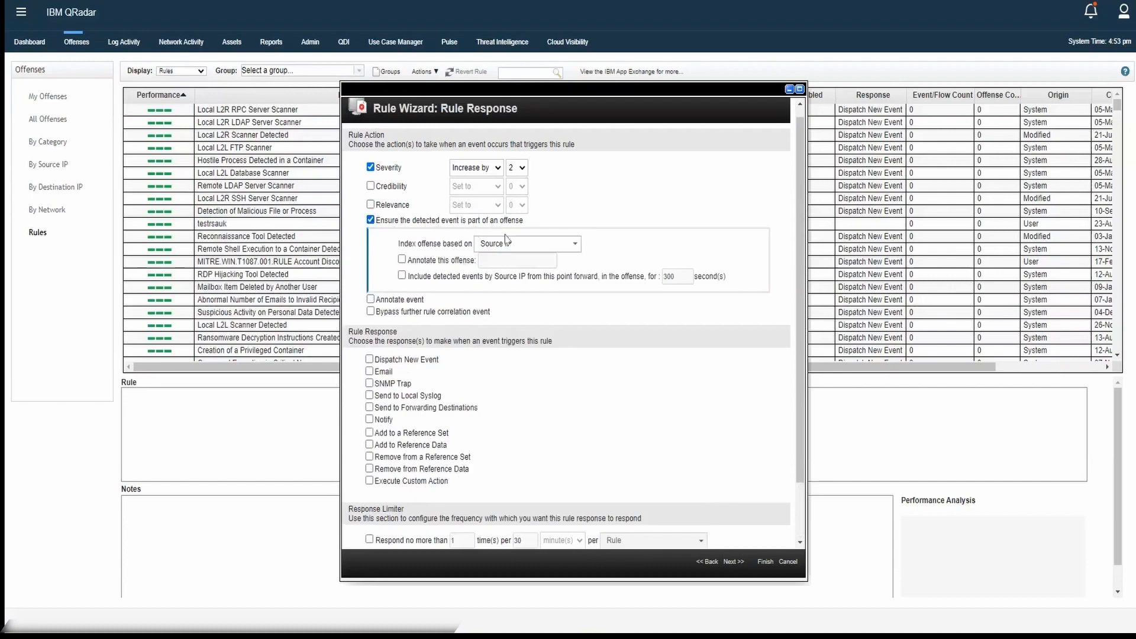
pyautogui.click(575, 245)
pyautogui.scroll(-20, 545, 406)
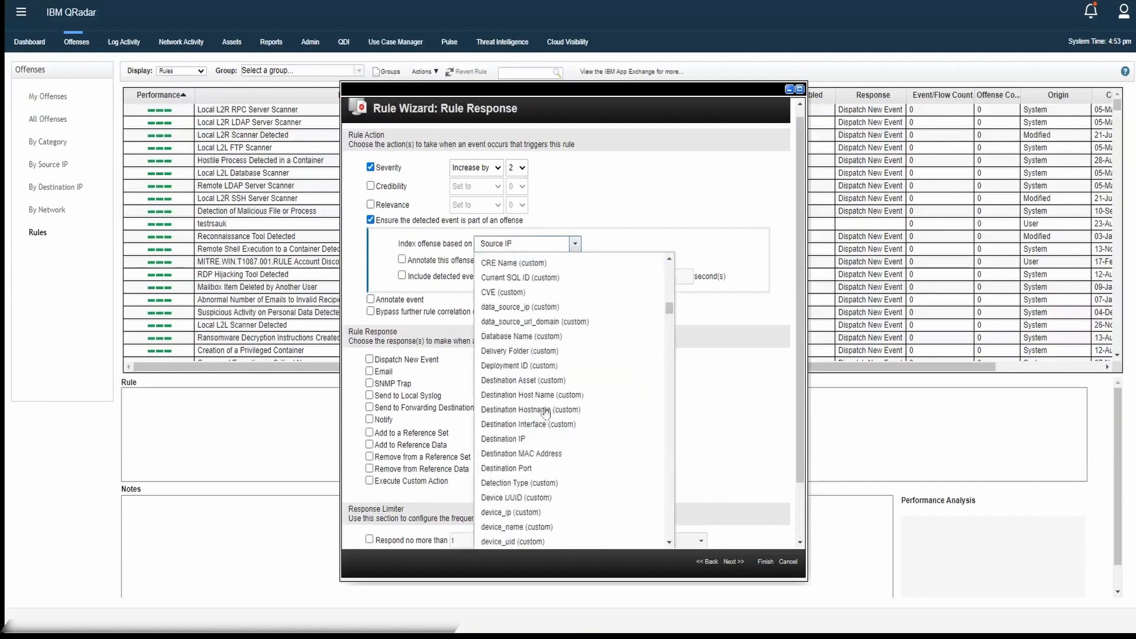
pyautogui.click(642, 241)
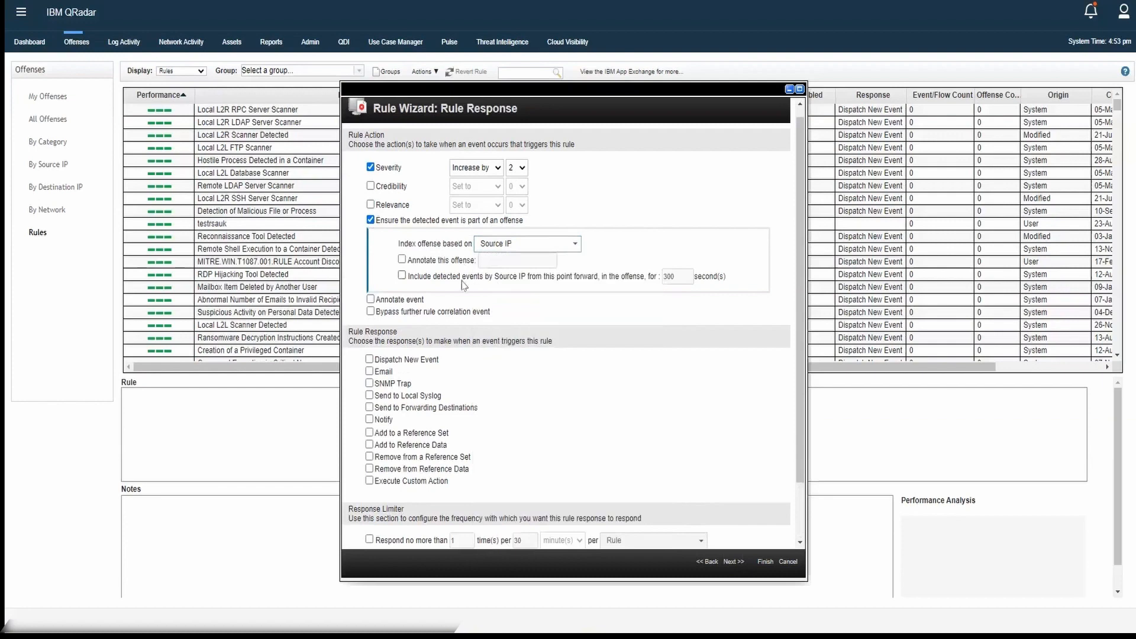
pyautogui.click(401, 260)
pyautogui.click(402, 261)
# Step: Enable the Email response for events that trigger the rule
pyautogui.scroll(-2, 375, 314)
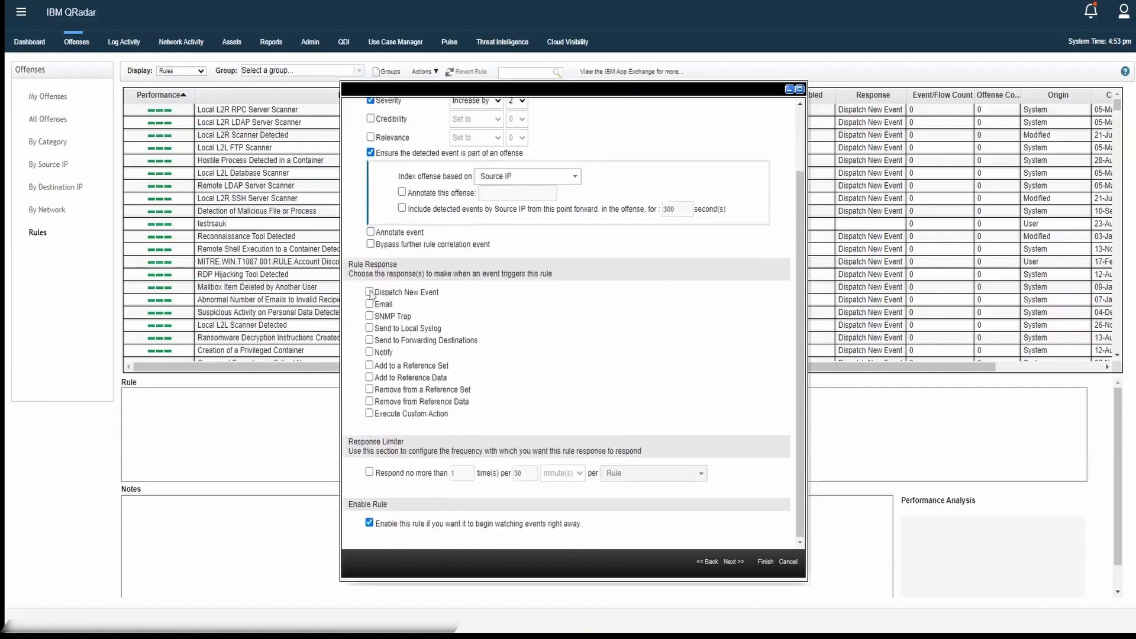
pyautogui.moveTo(377, 294); pyautogui.dragTo(438, 297)
pyautogui.click(444, 299)
pyautogui.click(370, 305)
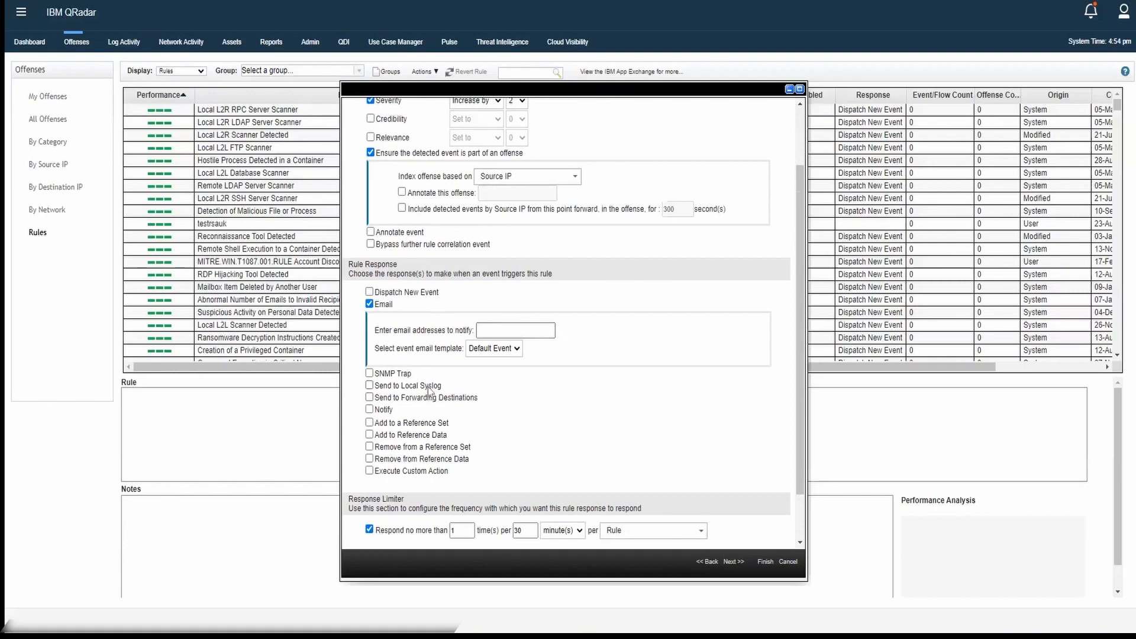
# Step: Enable the Execute Custom Action response to check its available action setting, and disable it again
pyautogui.scroll(-1, 430, 397)
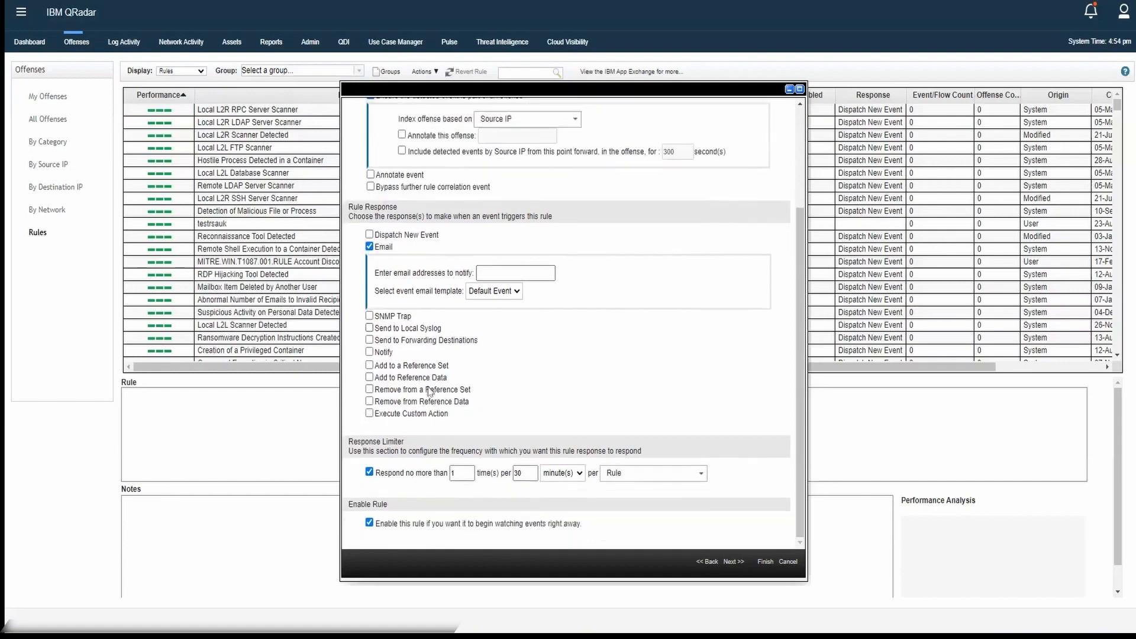
pyautogui.click(370, 414)
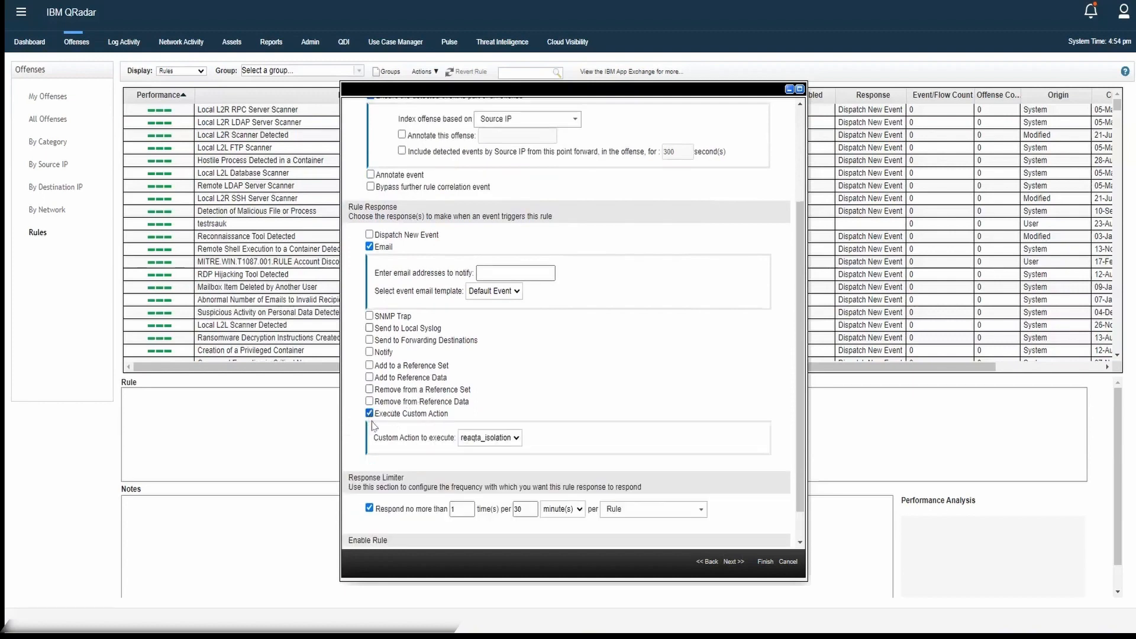
pyautogui.click(370, 414)
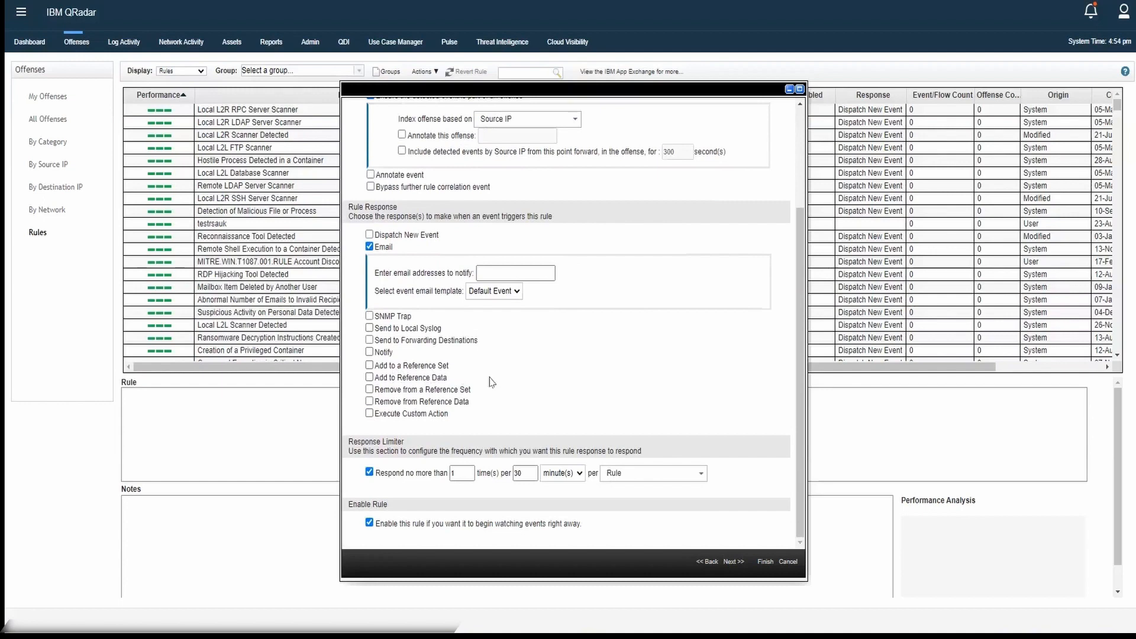
# Step: Disable the Email response and enable Dispatch New Event as the rule's response
pyautogui.scroll(5, 373, 426)
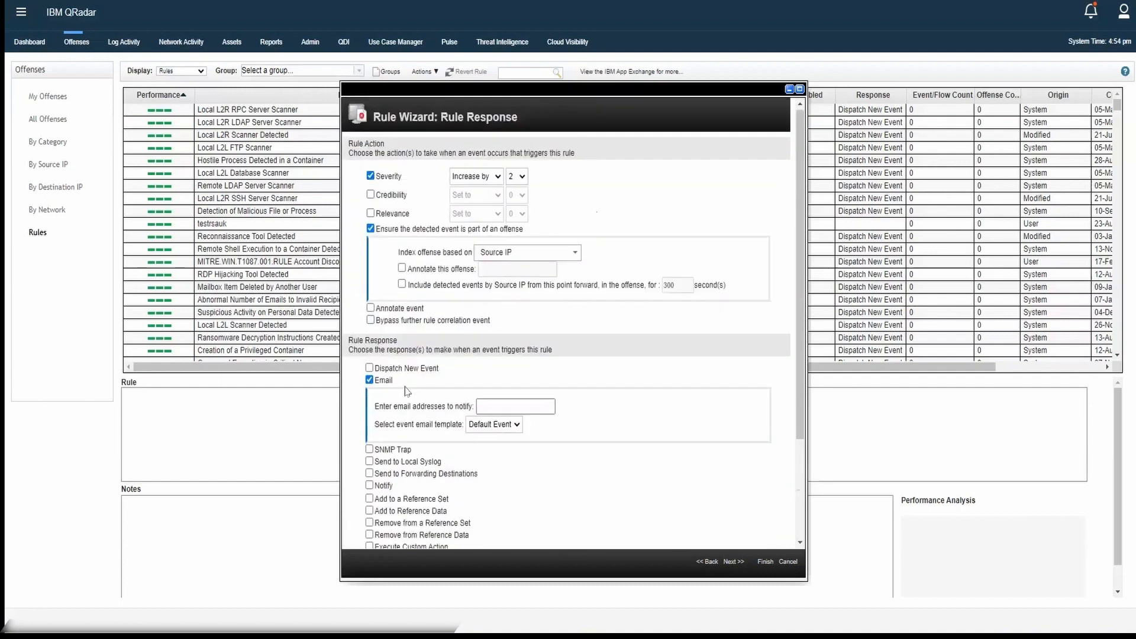
pyautogui.scroll(-2, 408, 385)
pyautogui.click(369, 313)
pyautogui.click(369, 302)
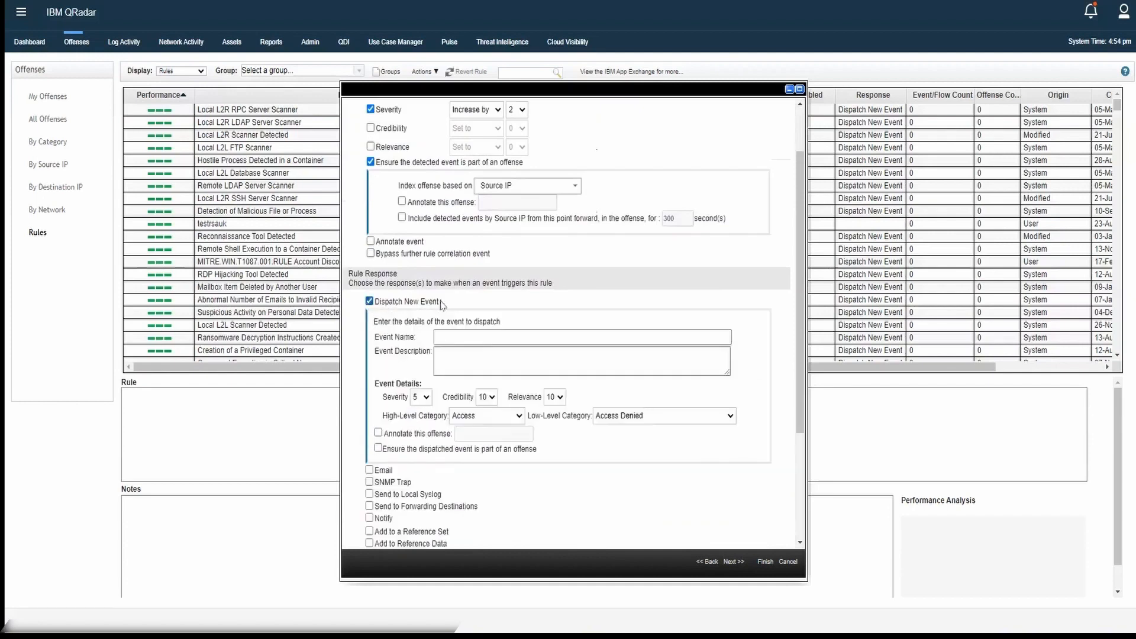
# Step: Name the dispatched event Test_123 and enter BlaBlaBla as its description
pyautogui.scroll(2, 462, 284)
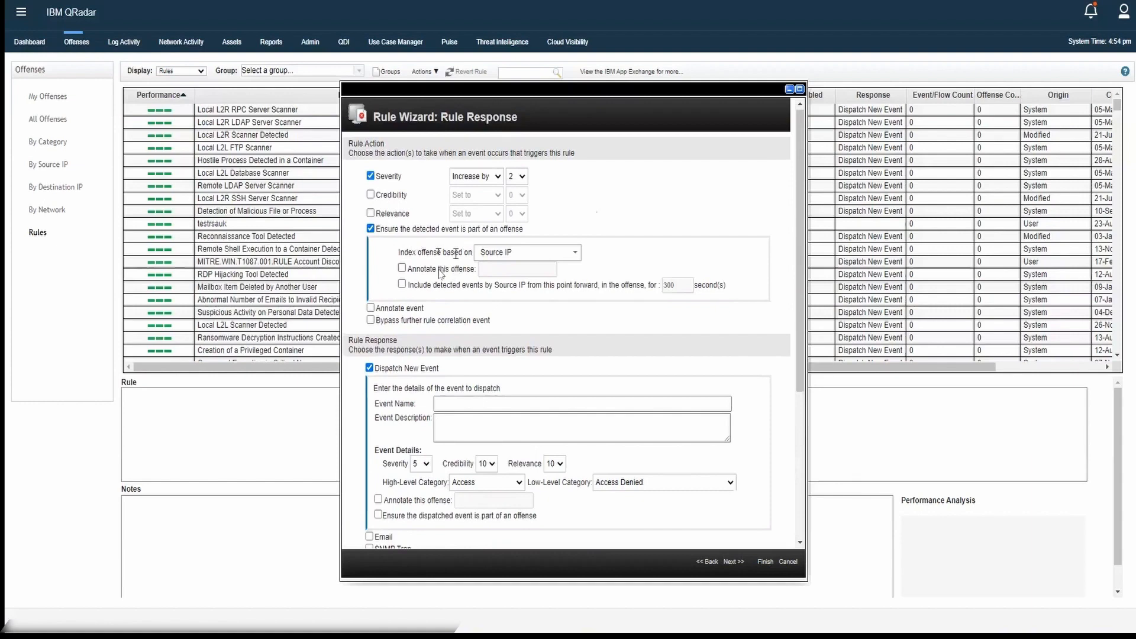
pyautogui.scroll(-2, 440, 275)
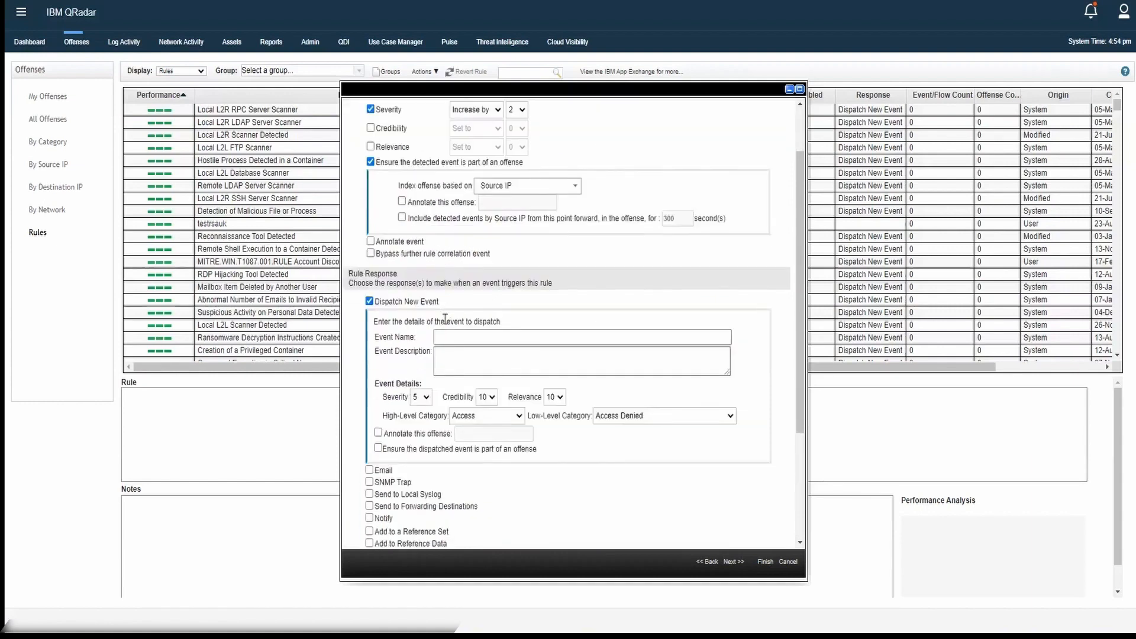
pyautogui.click(459, 334)
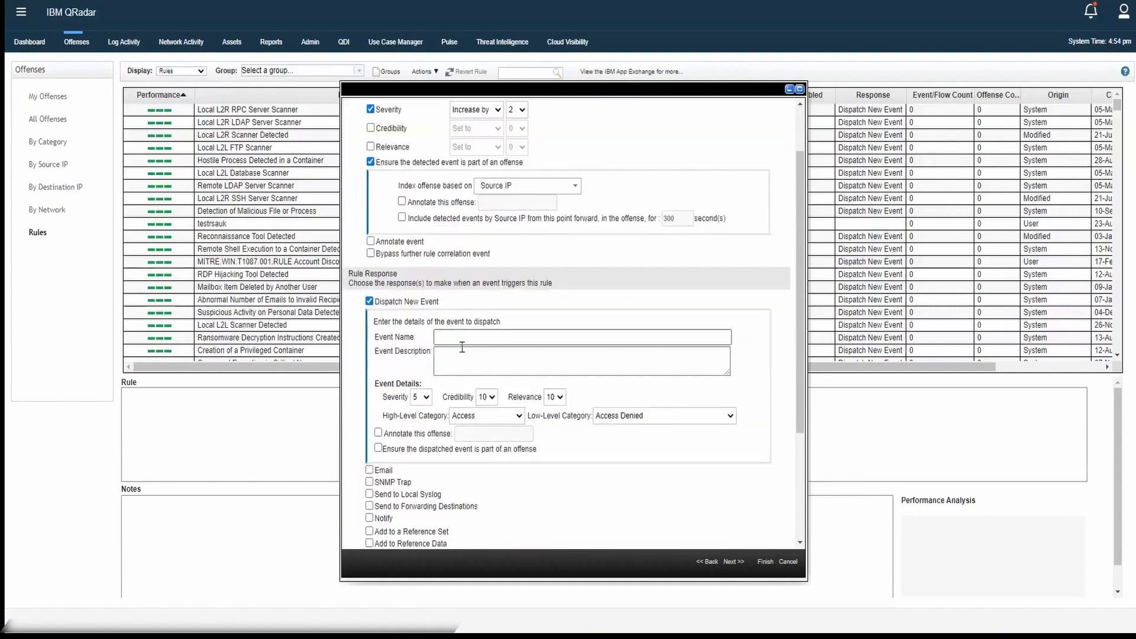
pyautogui.click(464, 336)
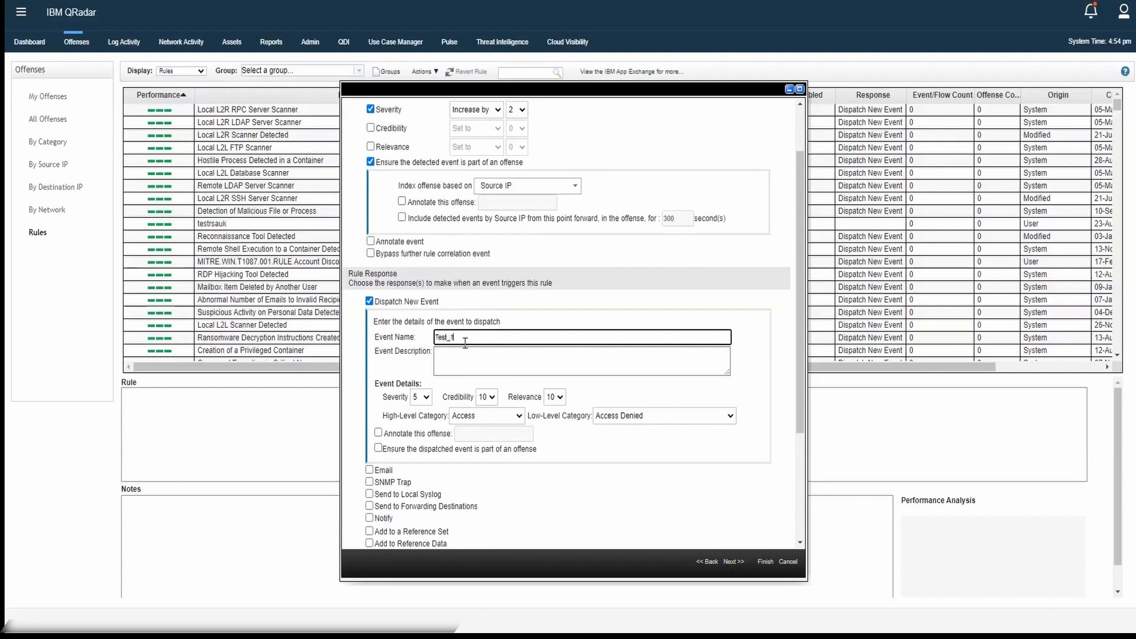
pyautogui.click(464, 356)
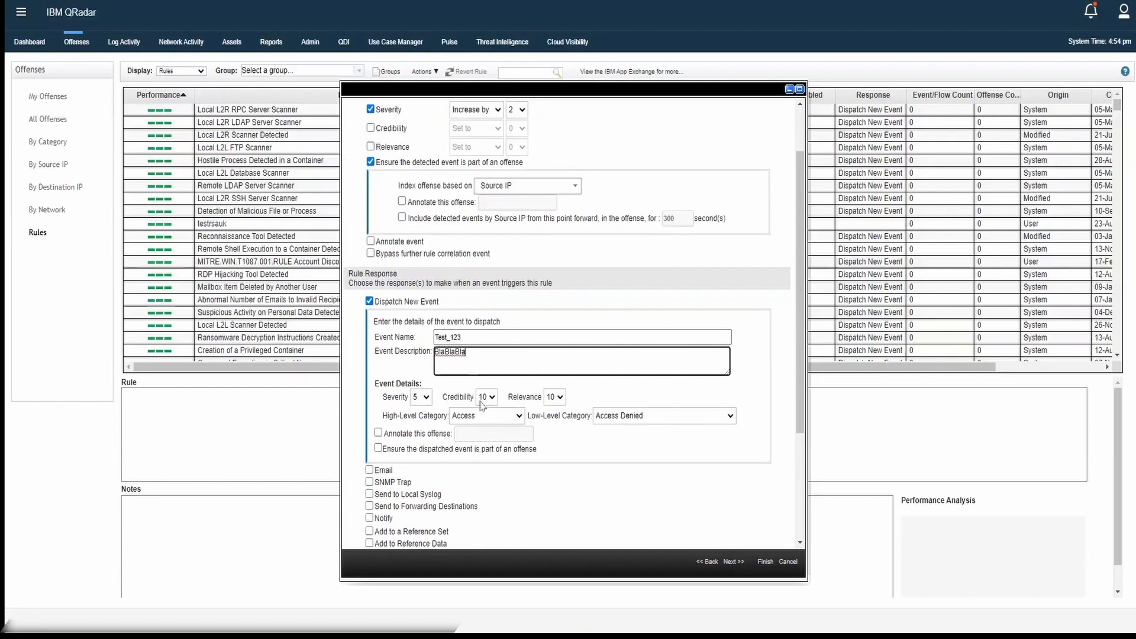
# Step: Ensure the dispatched event is part of an offense
pyautogui.scroll(-1, 485, 405)
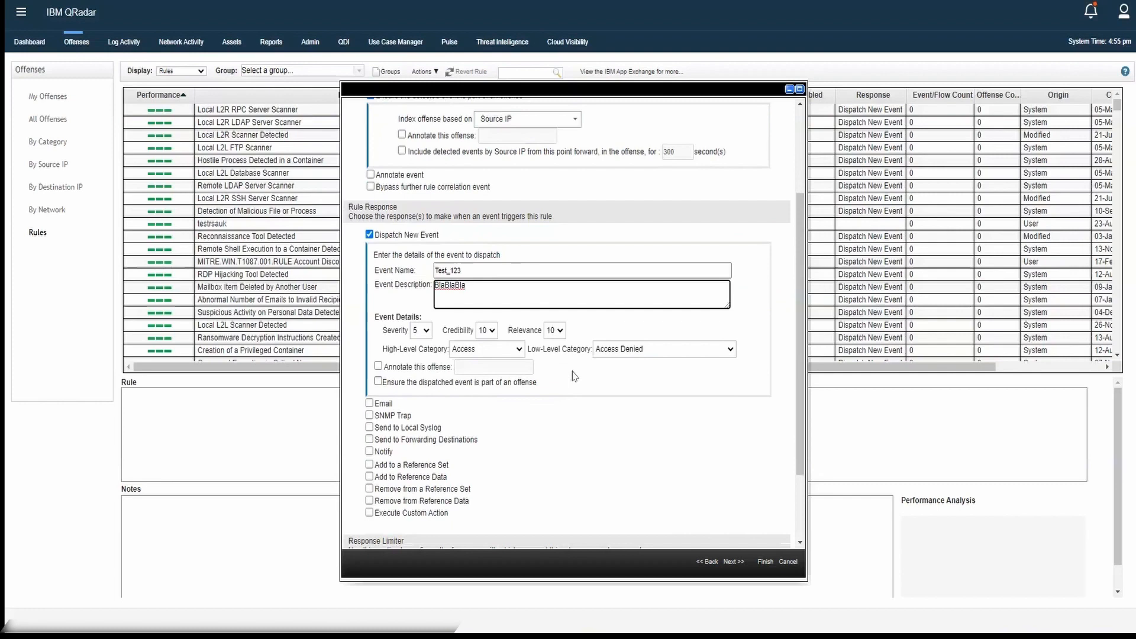
pyautogui.scroll(-1, 573, 376)
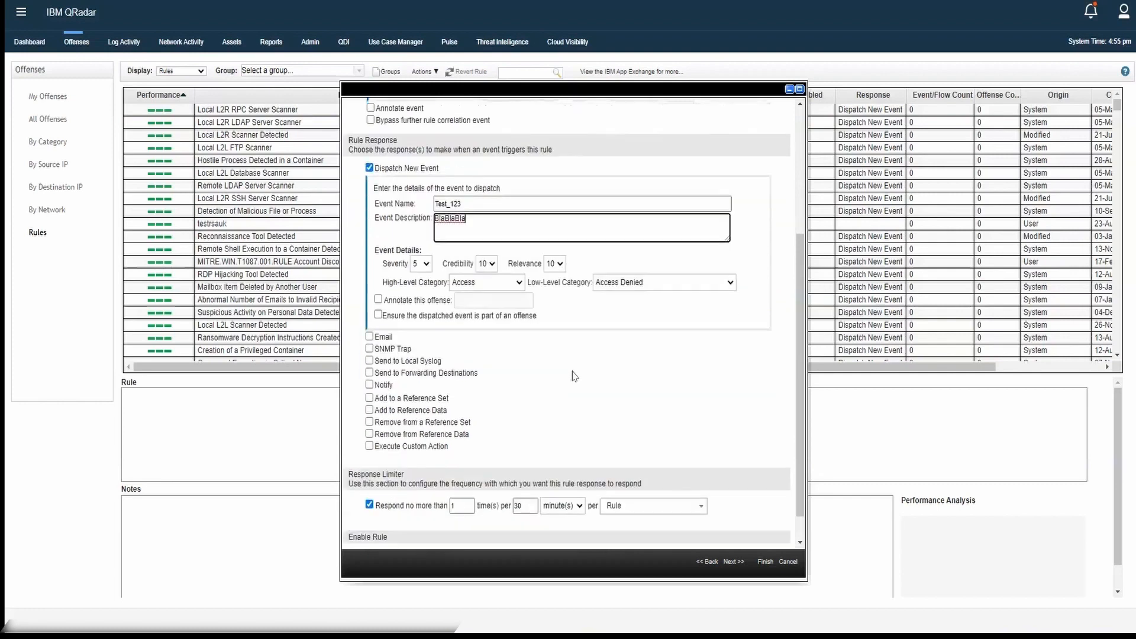
pyautogui.click(379, 314)
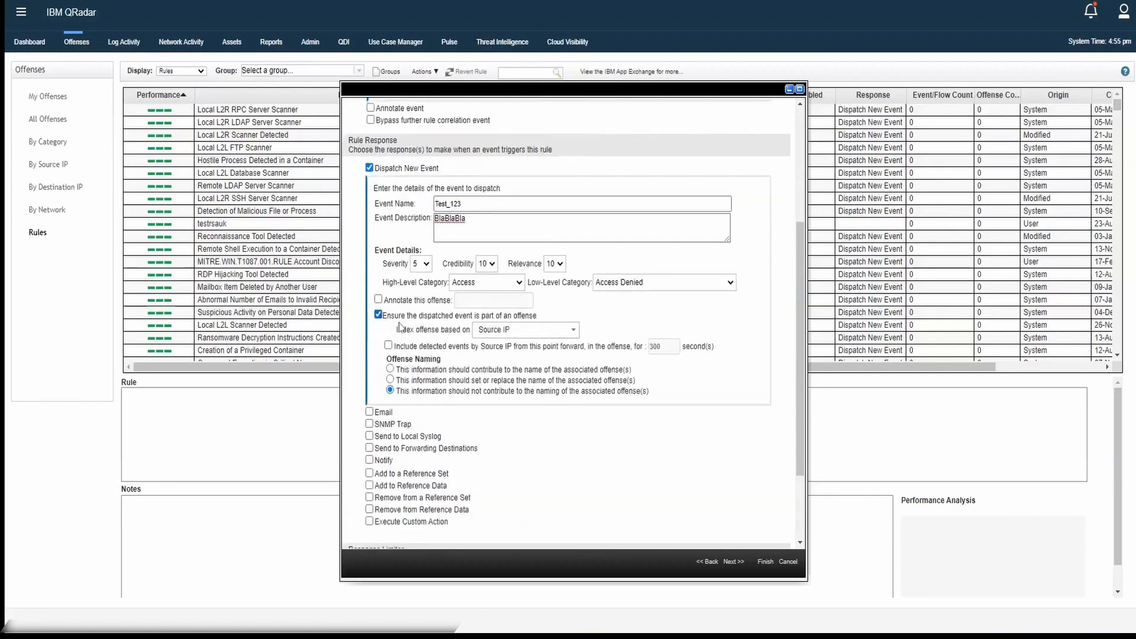
pyautogui.moveTo(537, 316); pyautogui.dragTo(385, 320)
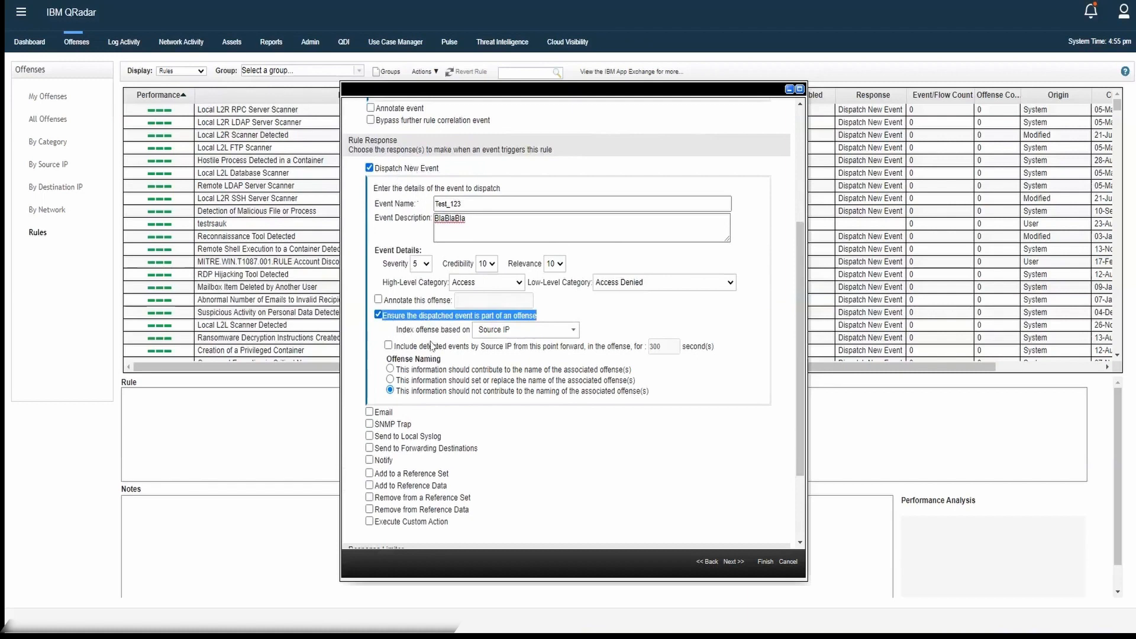
# Step: Compare the offense indexing of the detected and dispatched events, and look through the properties available for indexing the dispatched event, keeping Source IP
pyautogui.scroll(2, 591, 355)
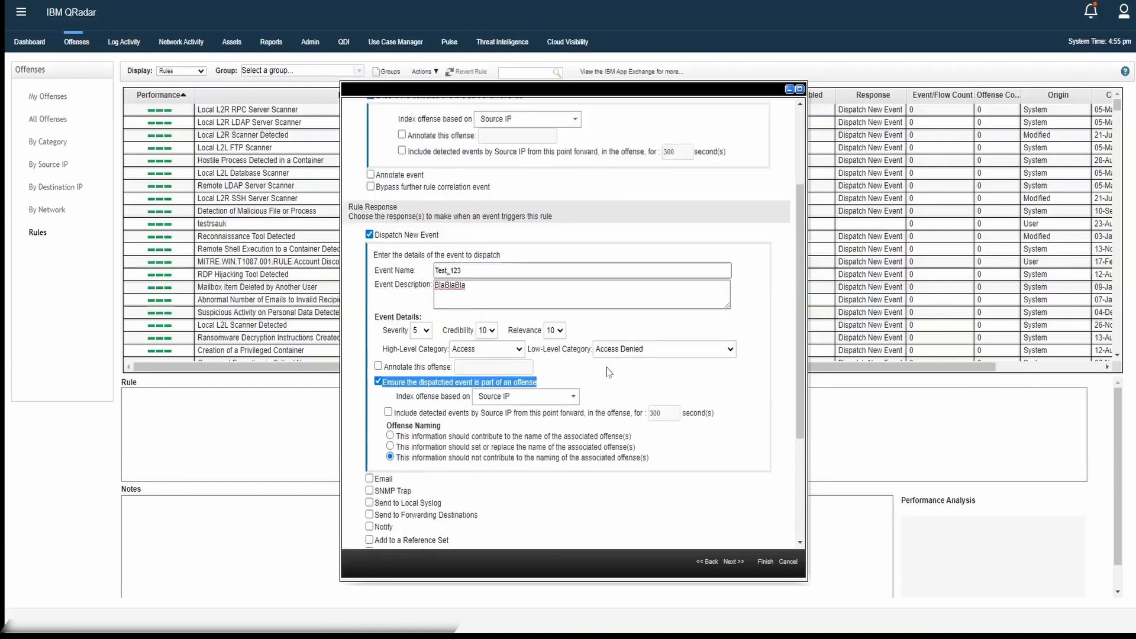
pyautogui.click(409, 120)
pyautogui.moveTo(410, 120); pyautogui.dragTo(481, 121)
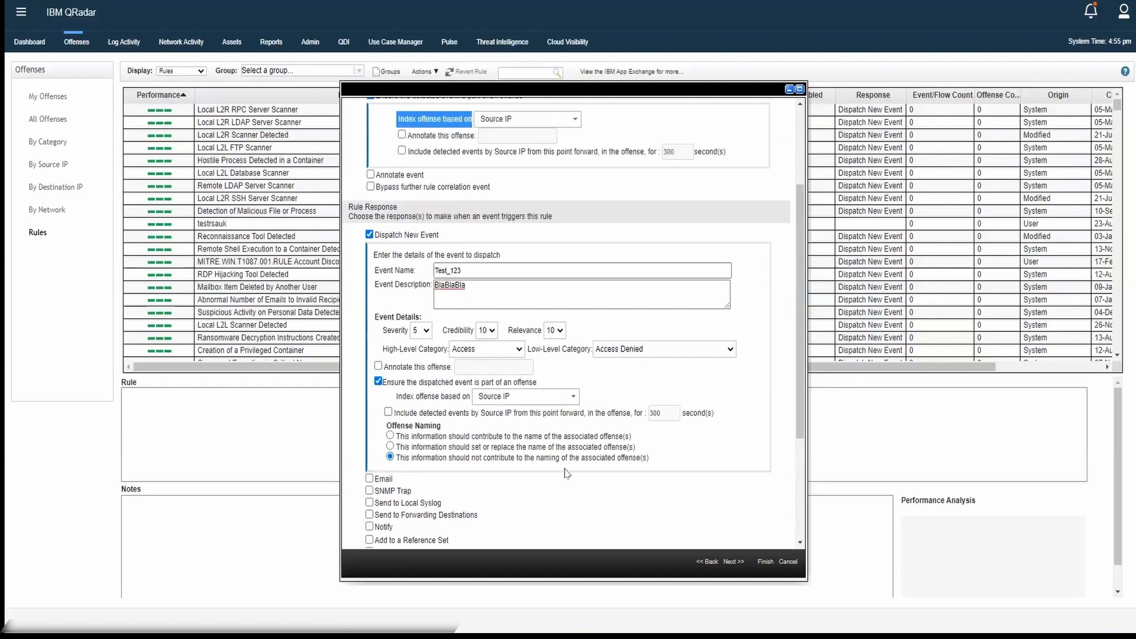
pyautogui.scroll(-2, 562, 455)
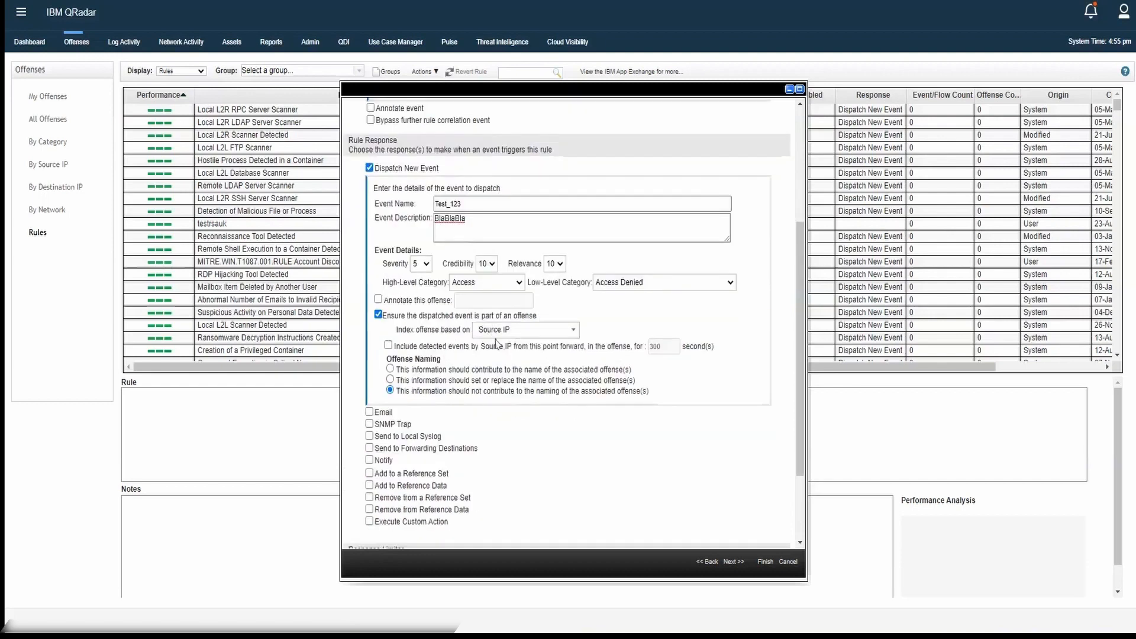
pyautogui.scroll(-2, 499, 345)
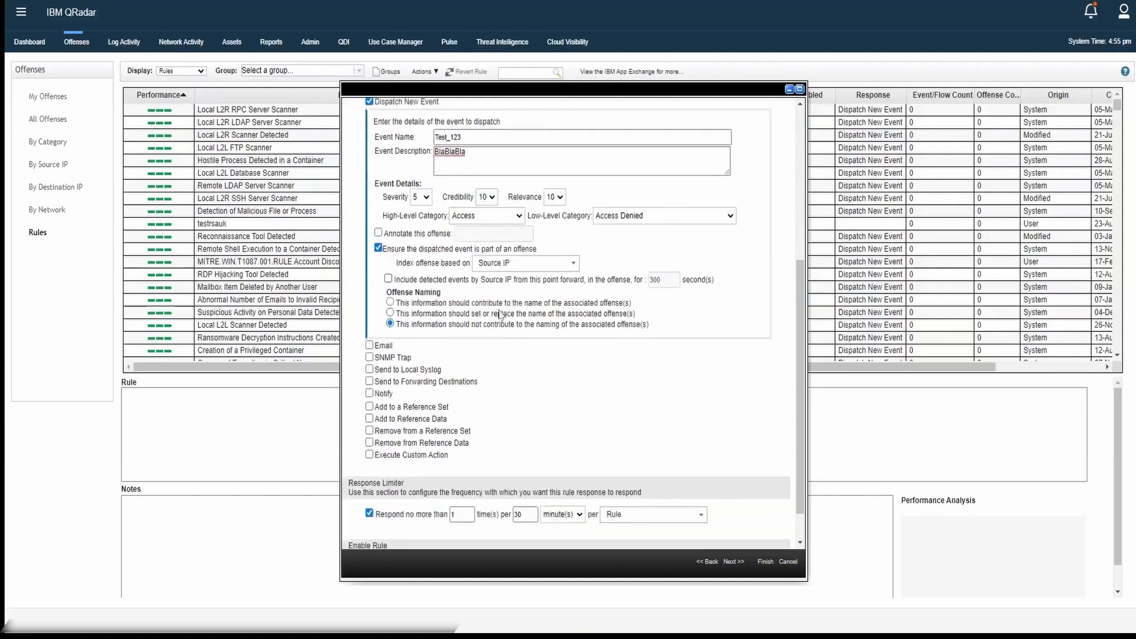
pyautogui.click(573, 263)
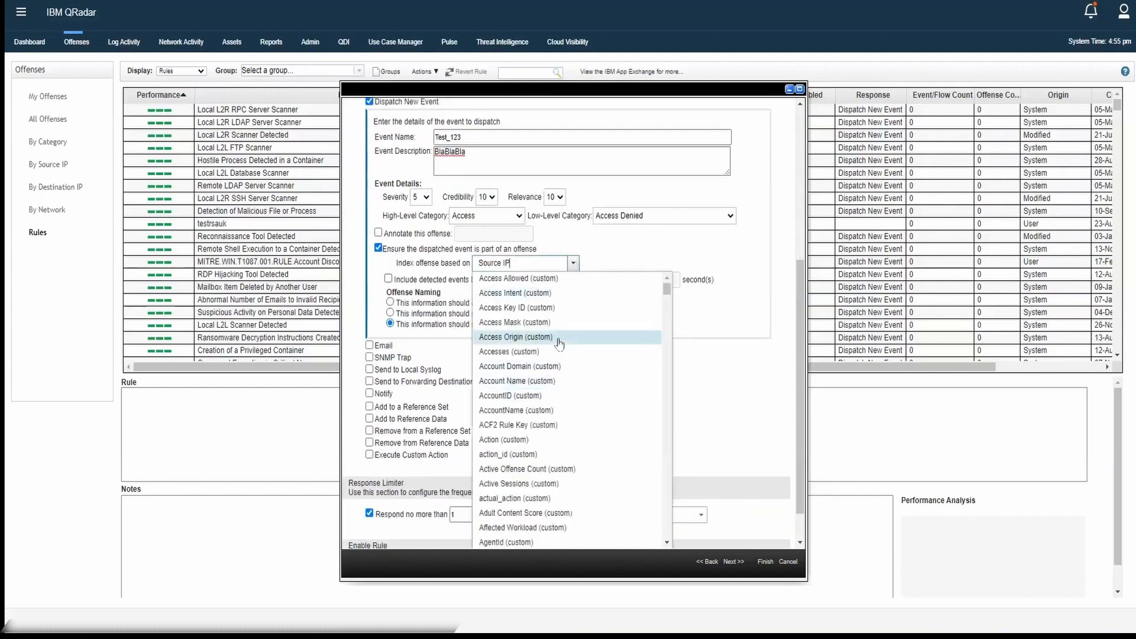
pyautogui.click(623, 259)
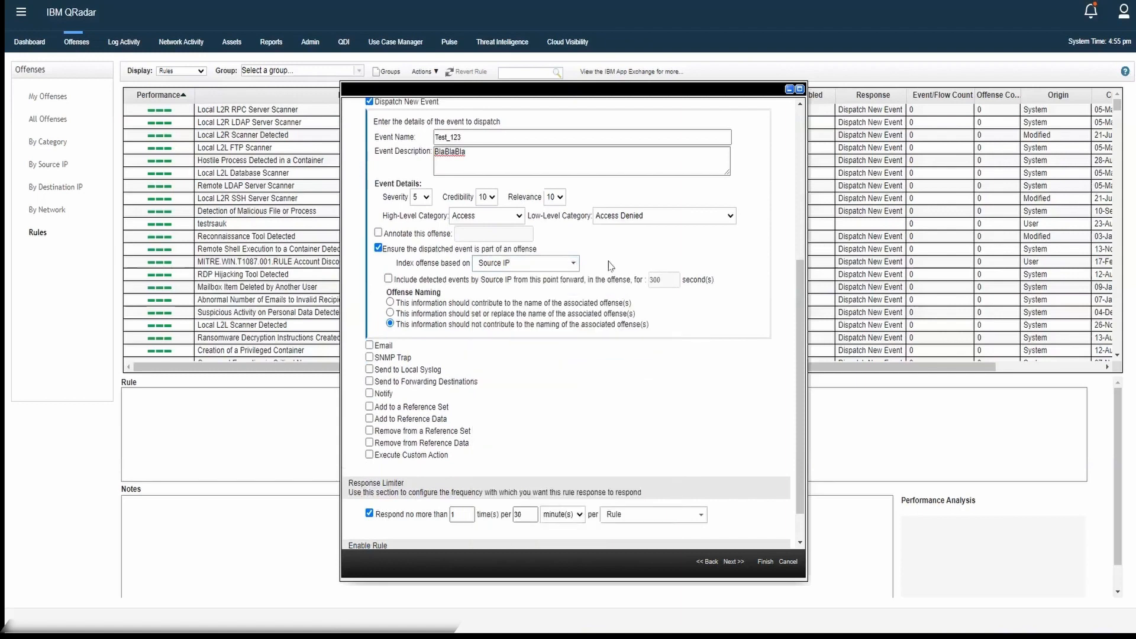
pyautogui.click(573, 264)
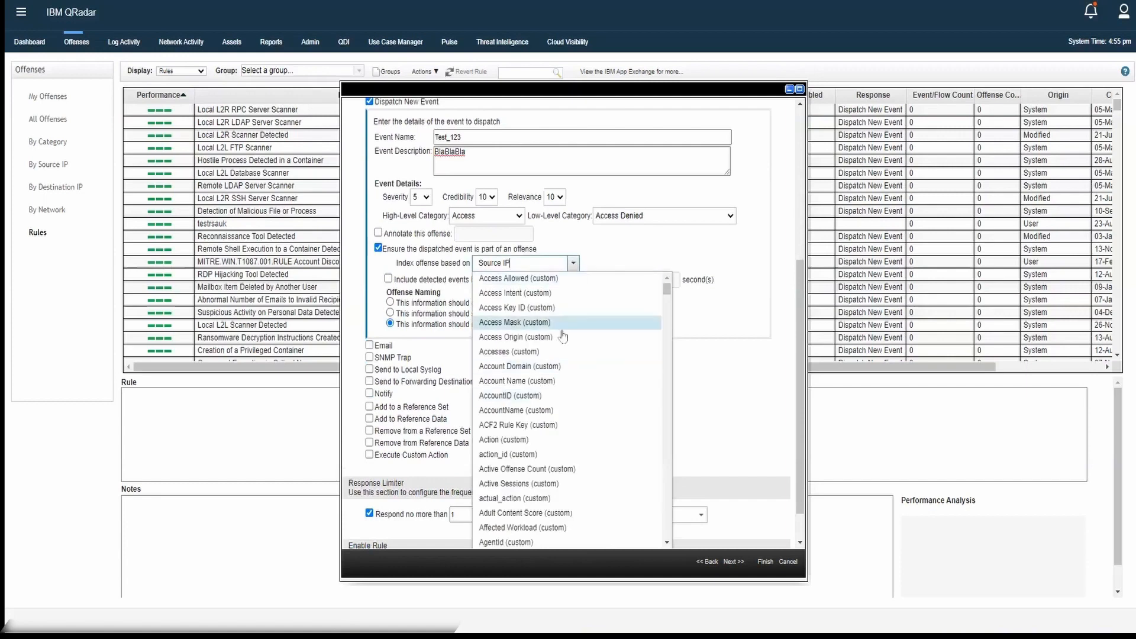
pyautogui.click(667, 258)
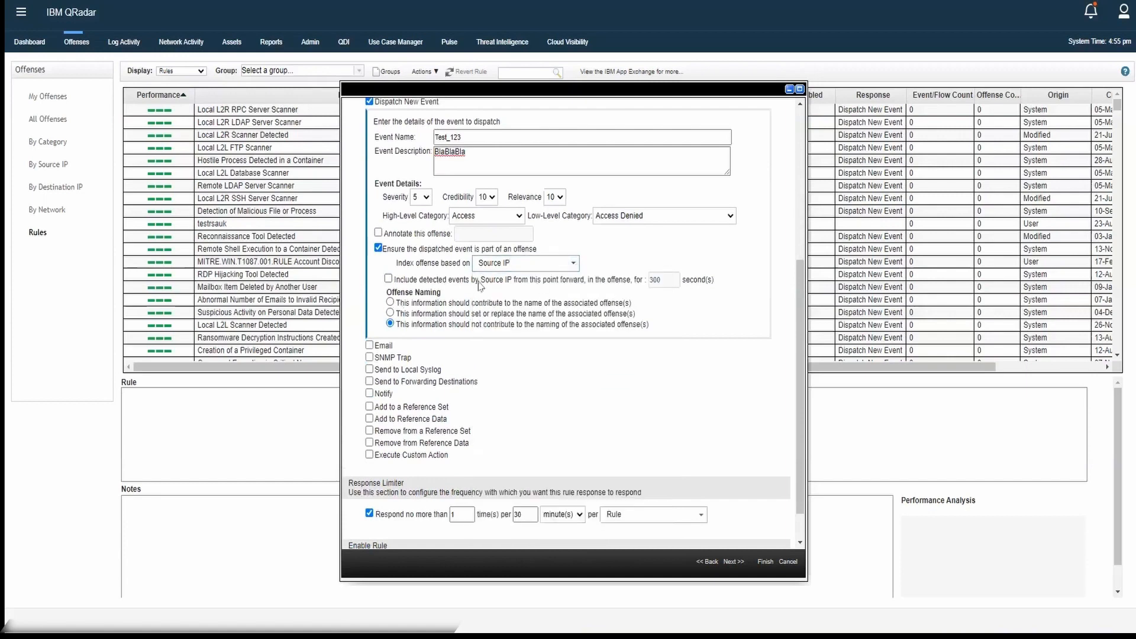
# Step: Try each Offense Naming option for the dispatched event, ending on the one that does not contribute to the naming of the associated offense(s)
pyautogui.scroll(2, 481, 286)
pyautogui.scroll(-2, 496, 319)
pyautogui.moveTo(450, 304); pyautogui.dragTo(388, 294)
pyautogui.click(438, 296)
pyautogui.scroll(2, 437, 328)
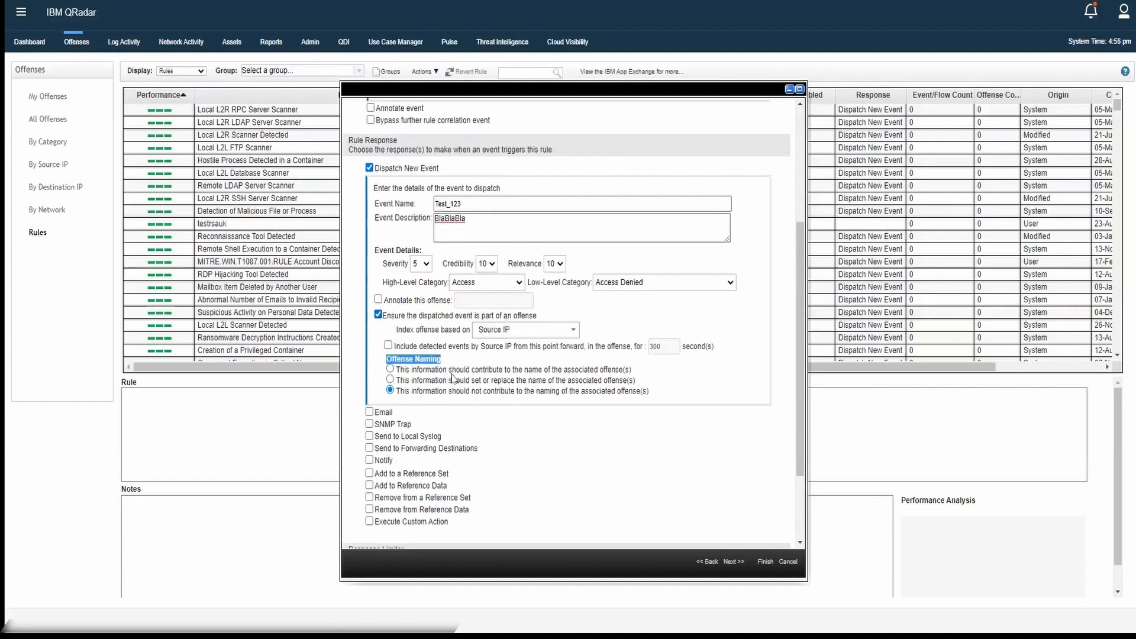
pyautogui.click(391, 369)
pyautogui.moveTo(562, 370); pyautogui.dragTo(619, 373)
pyautogui.click(391, 380)
pyautogui.moveTo(486, 381); pyautogui.dragTo(574, 384)
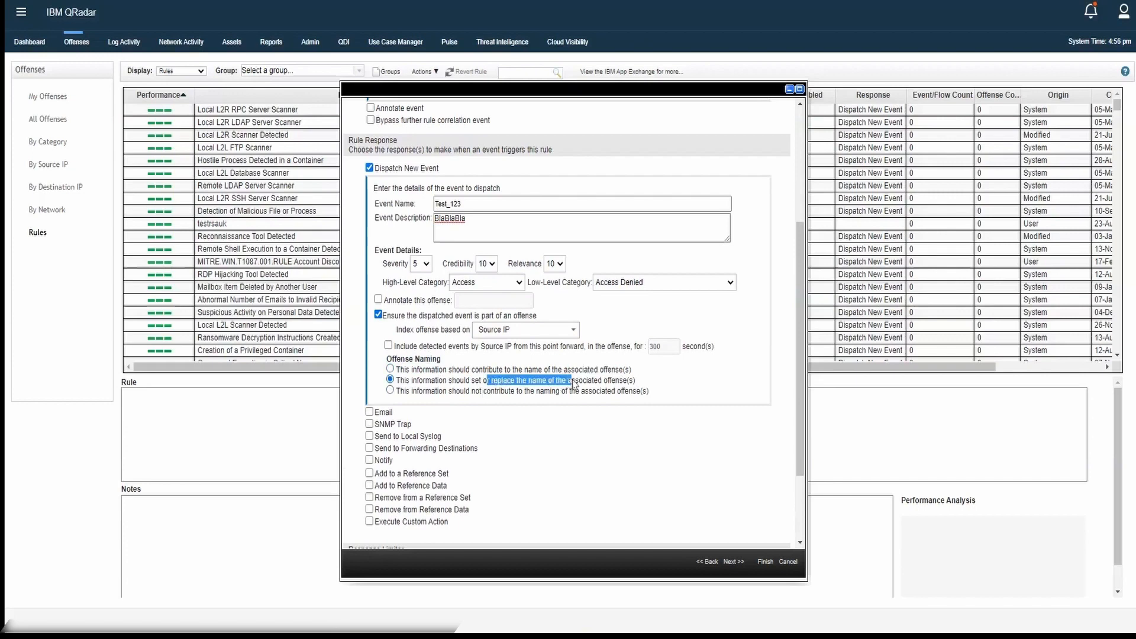
pyautogui.click(472, 219)
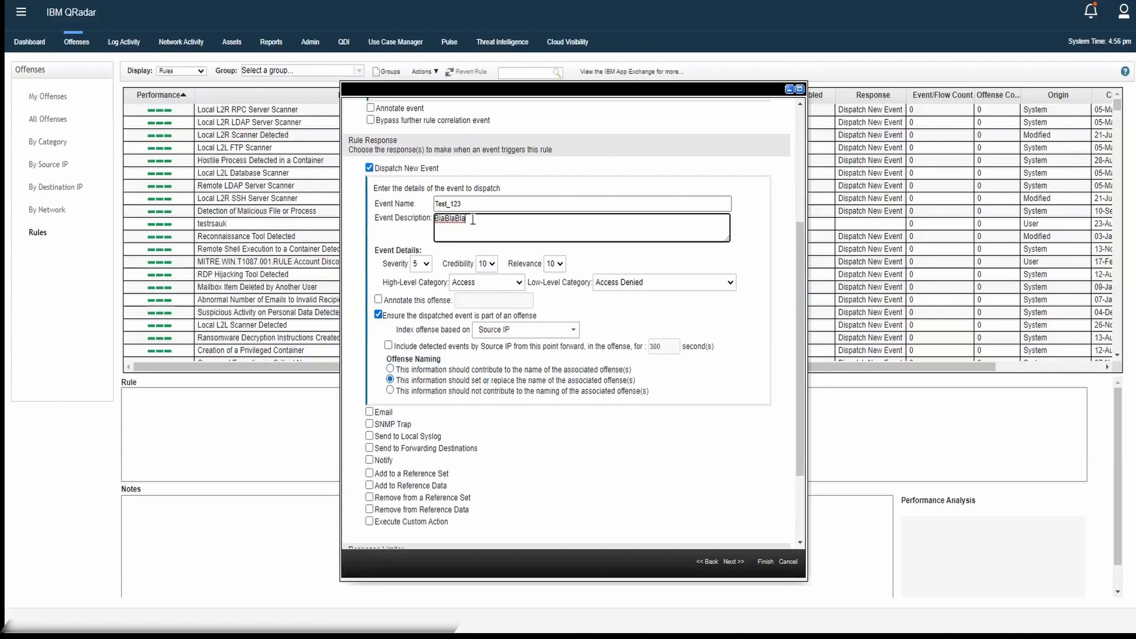
pyautogui.moveTo(471, 204); pyautogui.dragTo(433, 204)
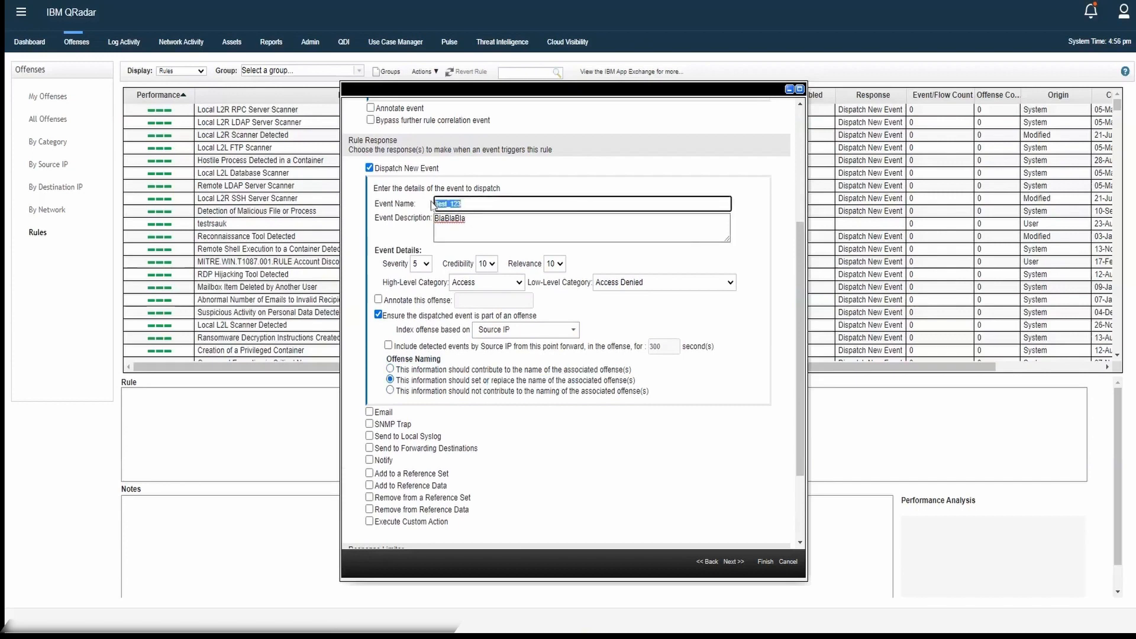
pyautogui.click(390, 391)
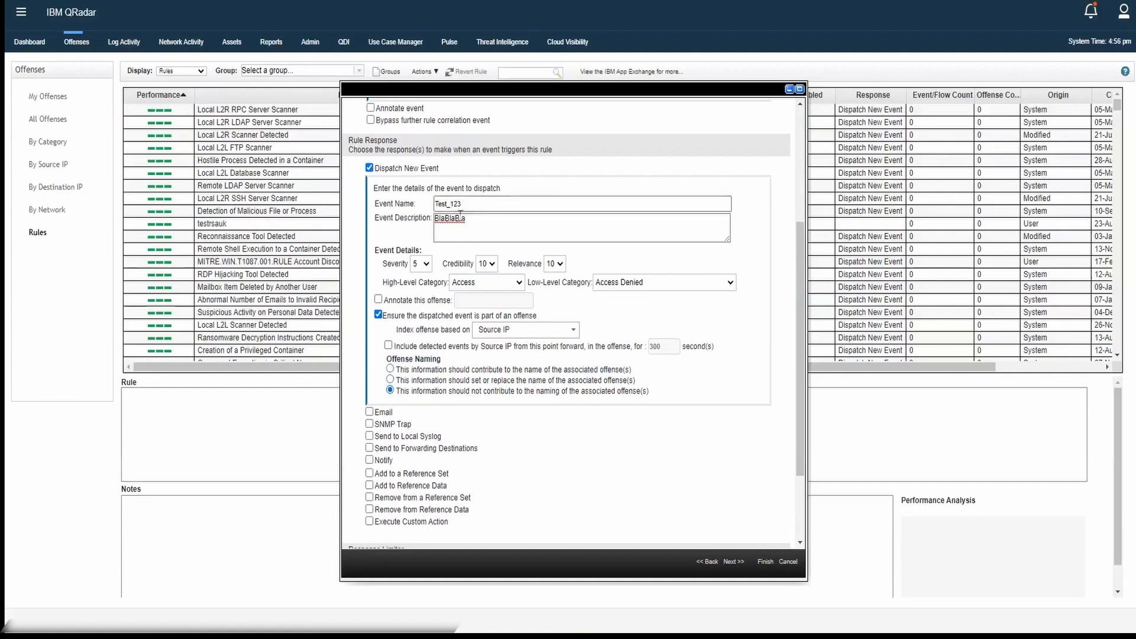
# Step: Set Offense Naming so the dispatched event's information sets or replaces the name of the associated offense(s), and review the event's name and offense settings
pyautogui.scroll(1, 460, 220)
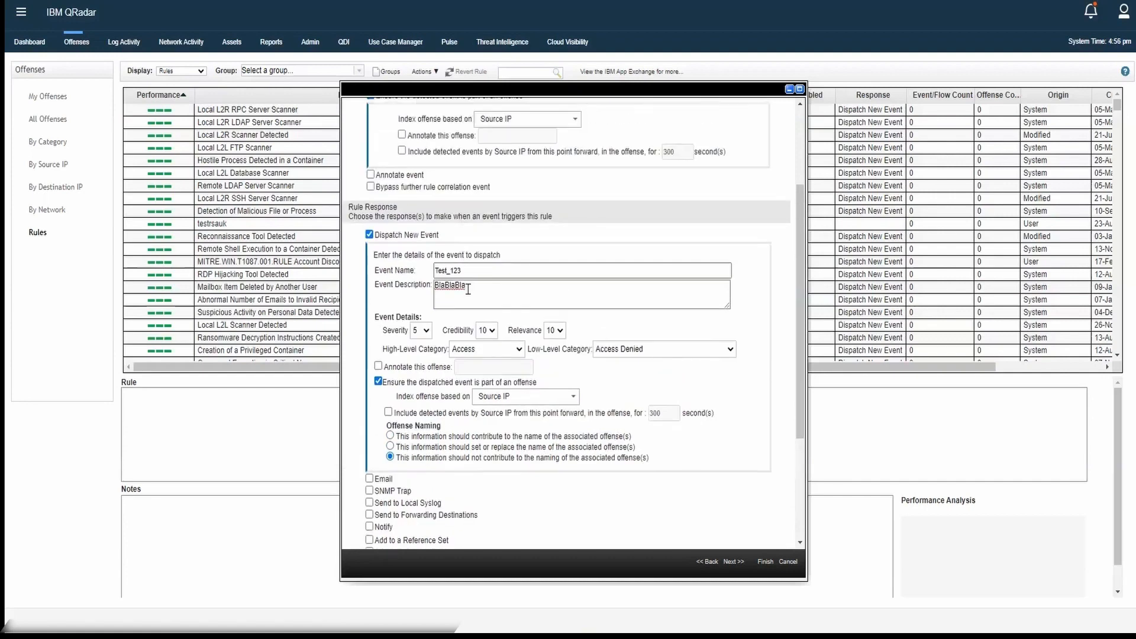
pyautogui.scroll(1, 468, 292)
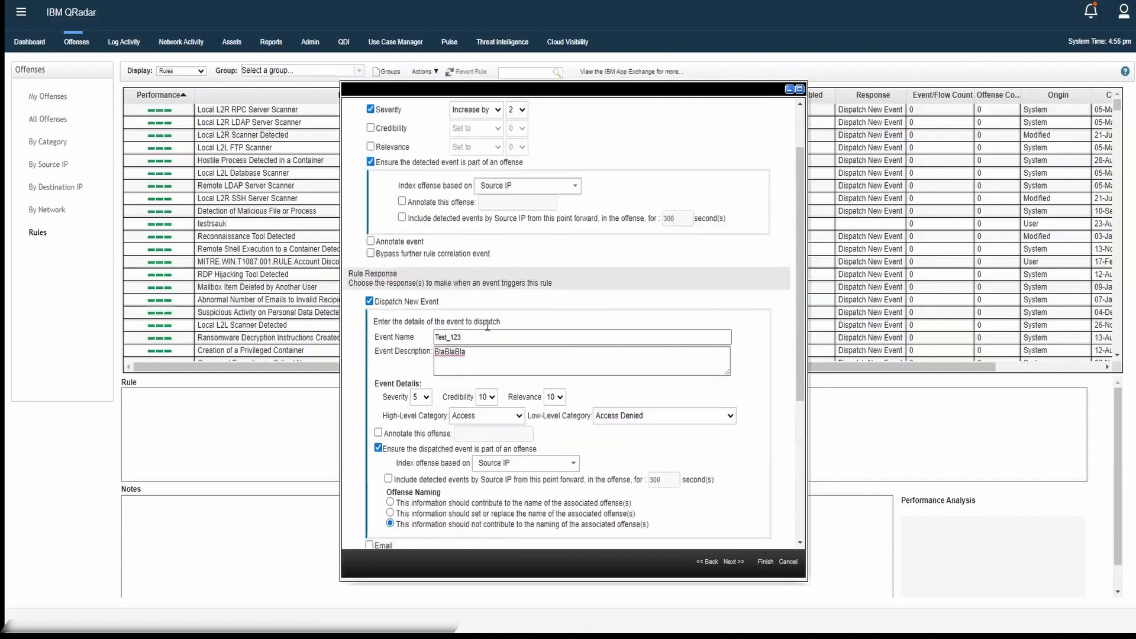
pyautogui.scroll(1, 491, 326)
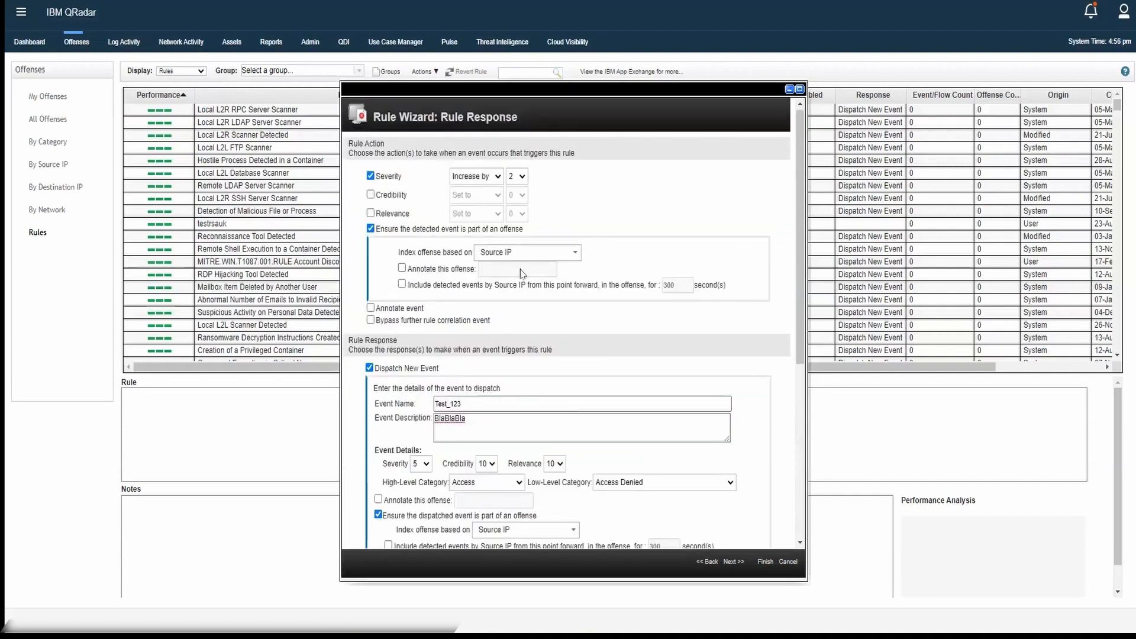
pyautogui.scroll(-3, 521, 273)
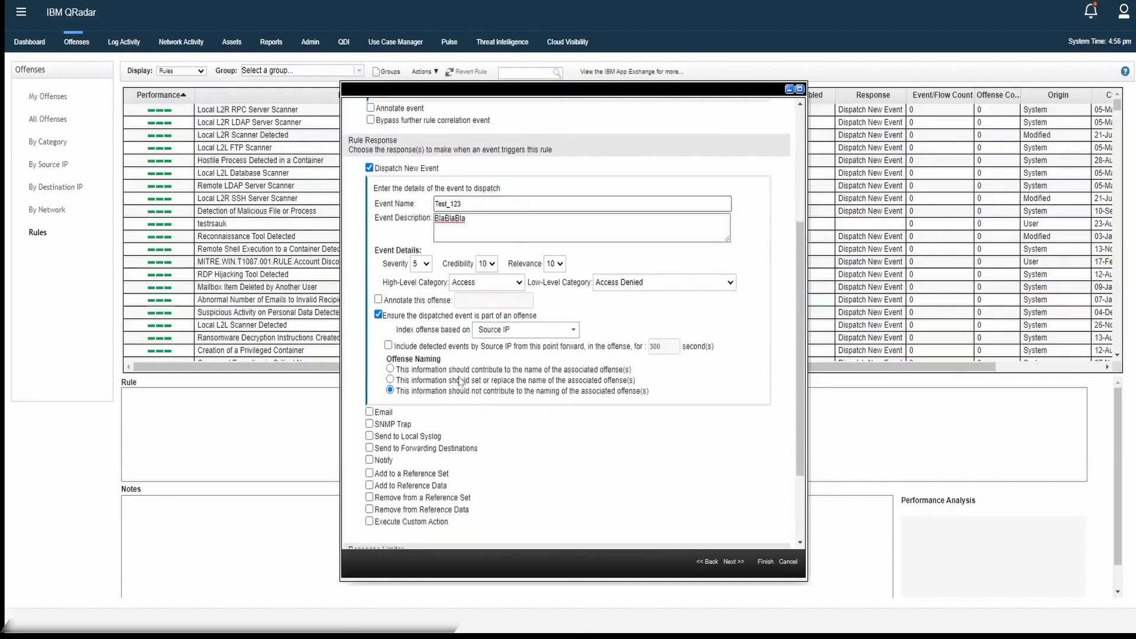
pyautogui.moveTo(482, 385); pyautogui.dragTo(559, 383)
pyautogui.scroll(3, 482, 272)
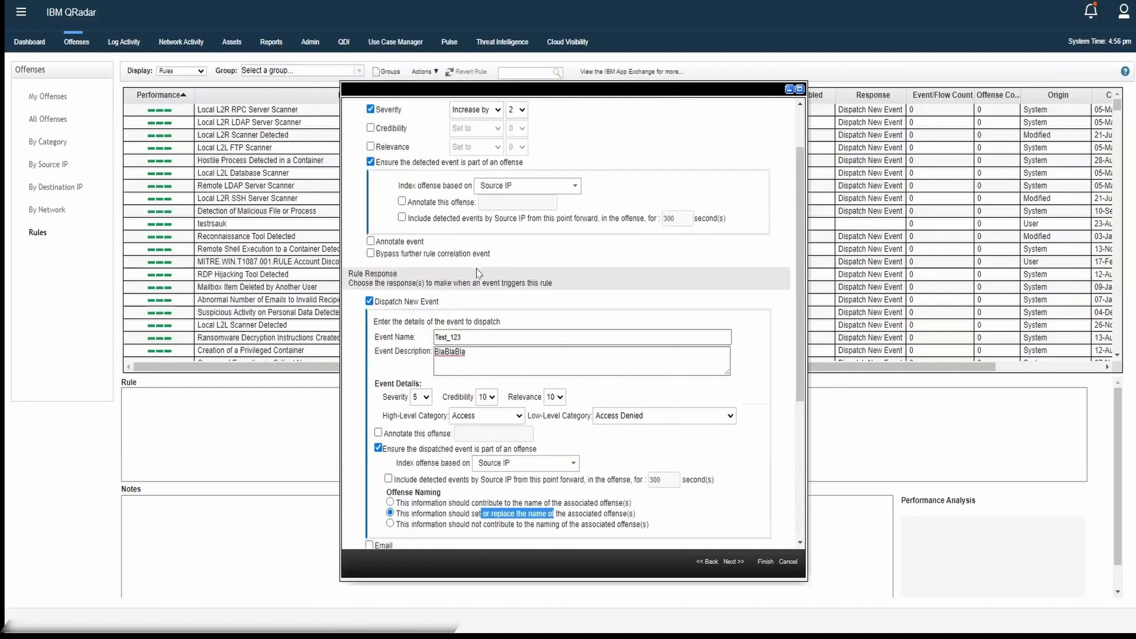
pyautogui.moveTo(462, 337); pyautogui.dragTo(436, 339)
pyautogui.scroll(-4, 435, 339)
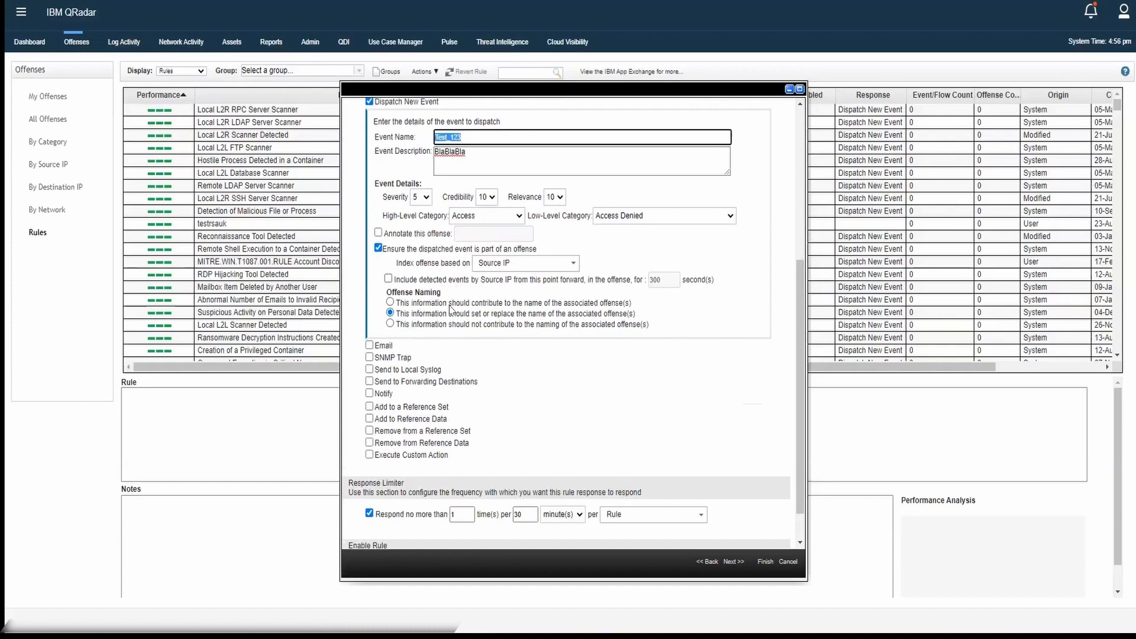
pyautogui.scroll(-2, 451, 309)
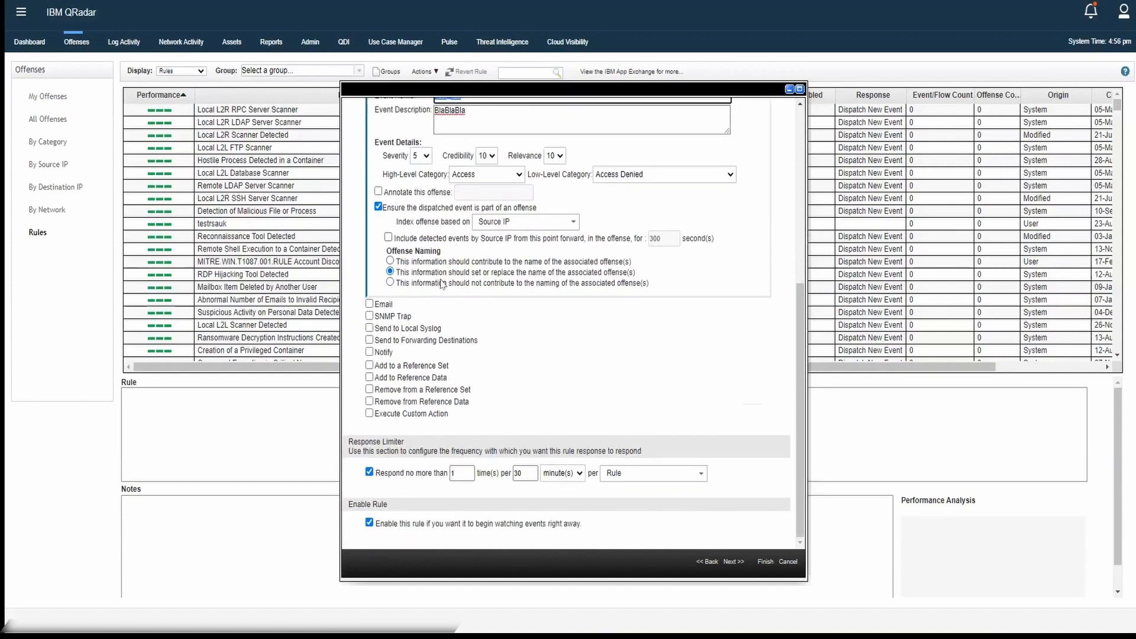
pyautogui.scroll(3, 429, 325)
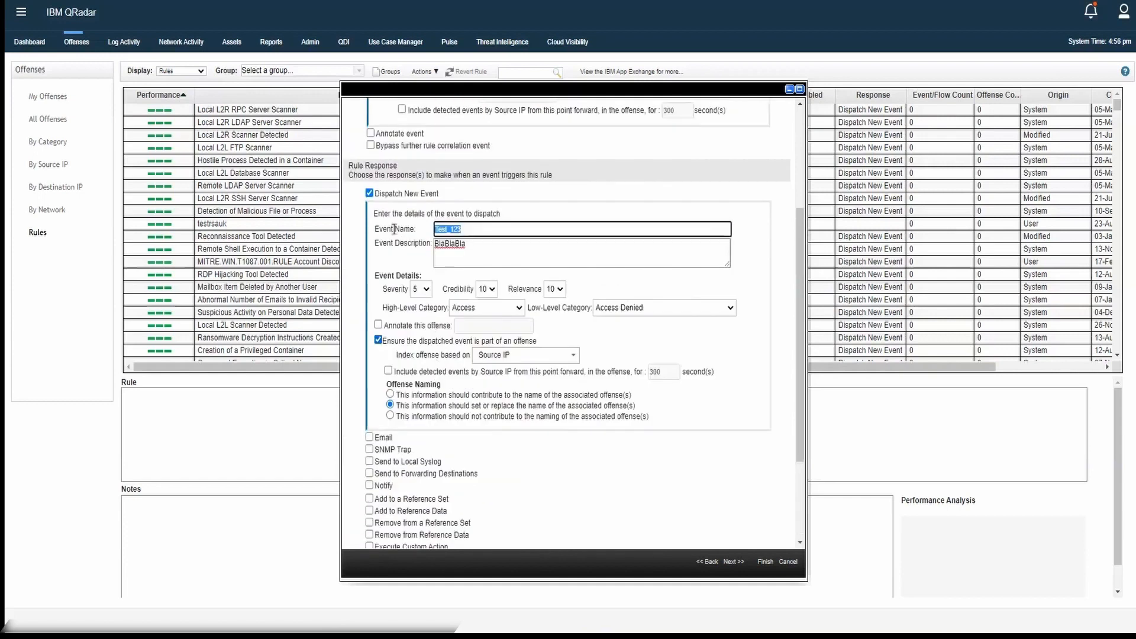
# Step: Review the event rule's enable, Rule Action and Rule Response sections, and discard the rule without saving it
pyautogui.scroll(-3, 405, 418)
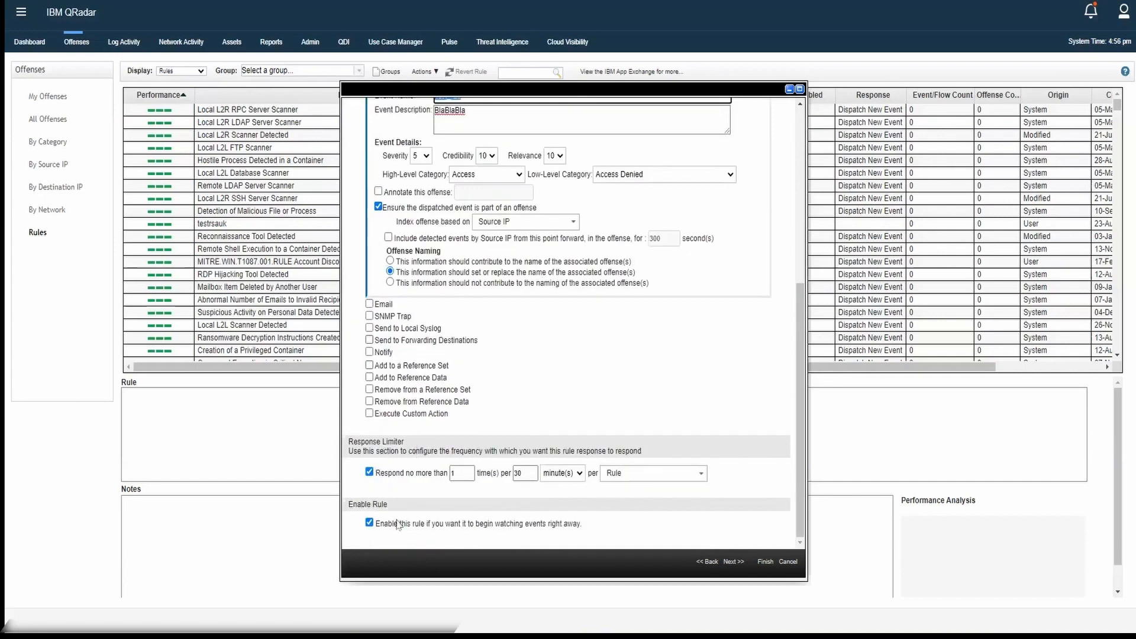
pyautogui.scroll(7, 533, 398)
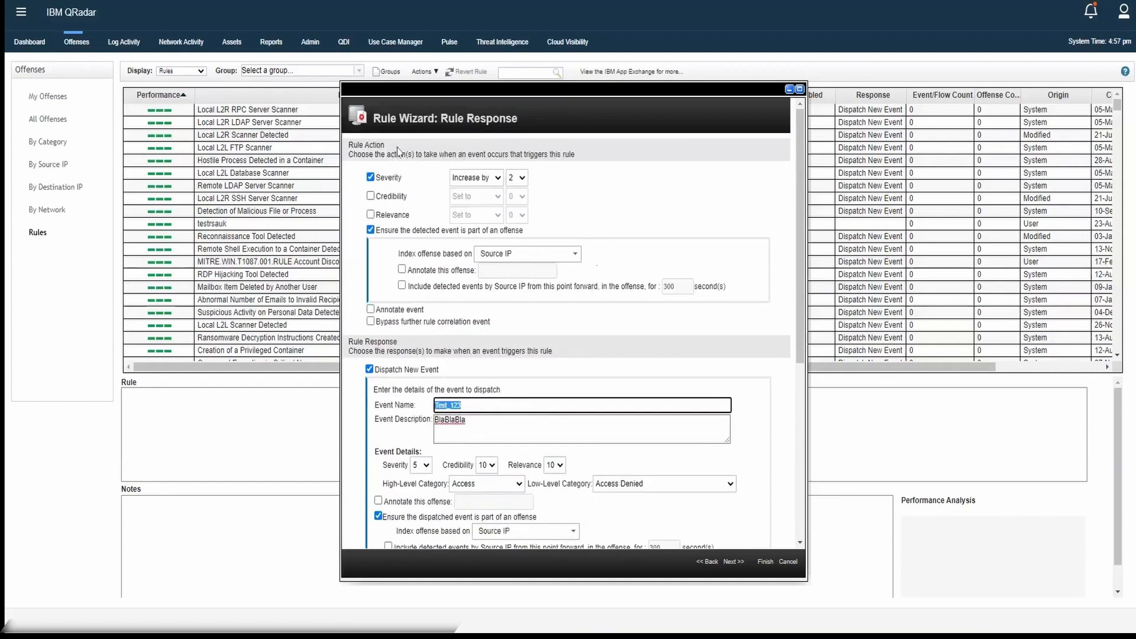
pyautogui.moveTo(393, 149); pyautogui.dragTo(348, 147)
pyautogui.moveTo(398, 342); pyautogui.dragTo(349, 342)
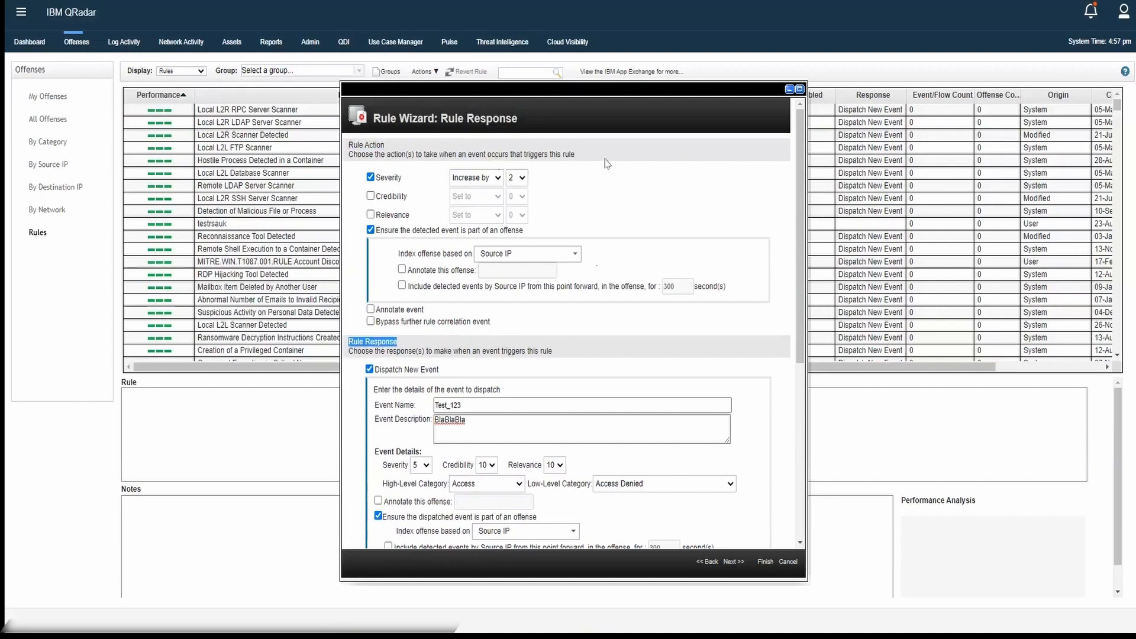
pyautogui.click(788, 563)
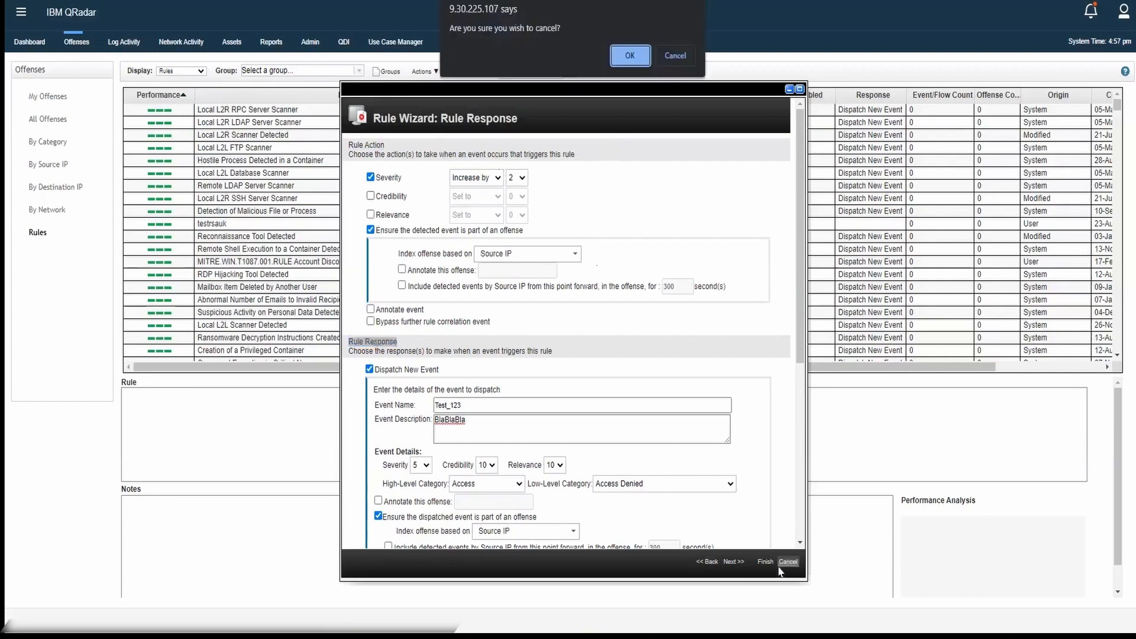
pyautogui.click(629, 57)
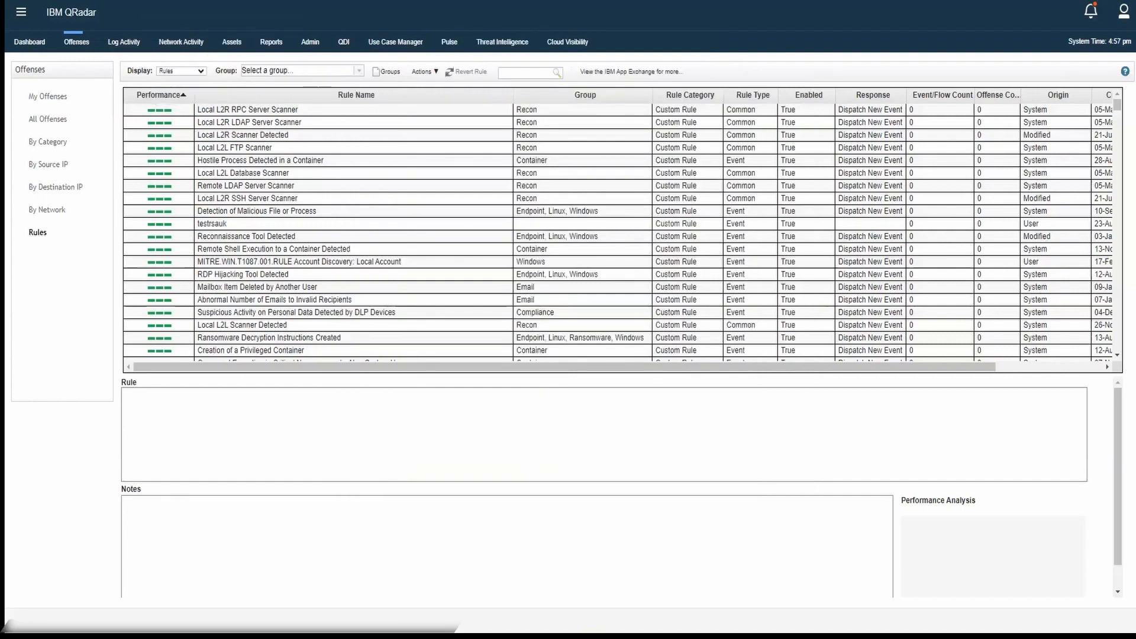
# Step: Switch to the other QRadar console and start a new flow rule from its rules list
pyautogui.click(168, 1)
pyautogui.click(433, 72)
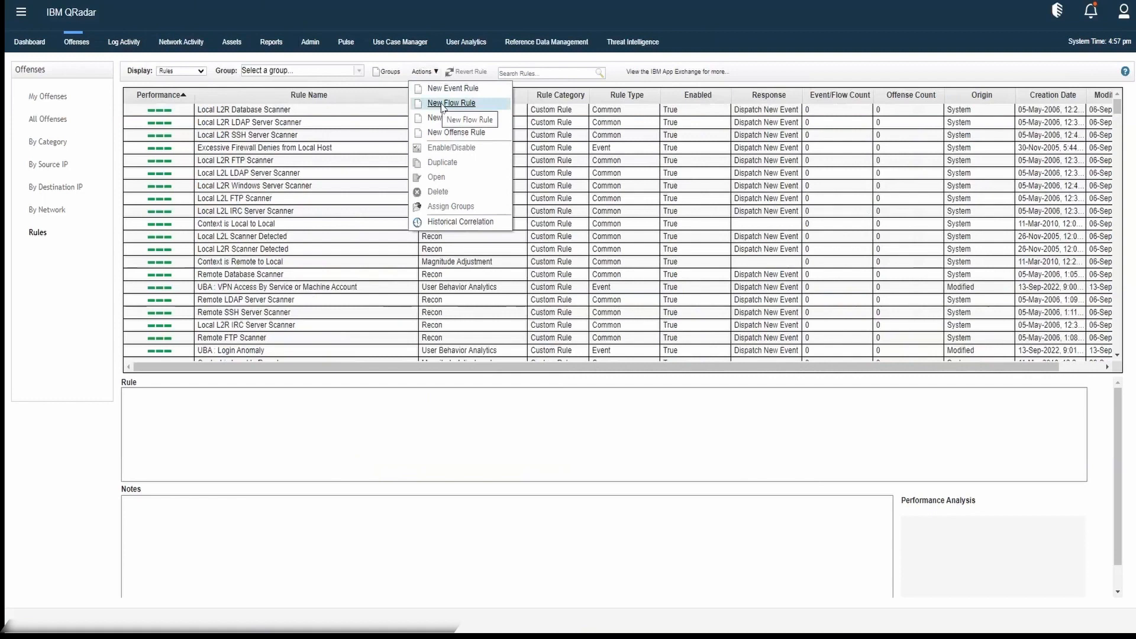
pyautogui.click(443, 105)
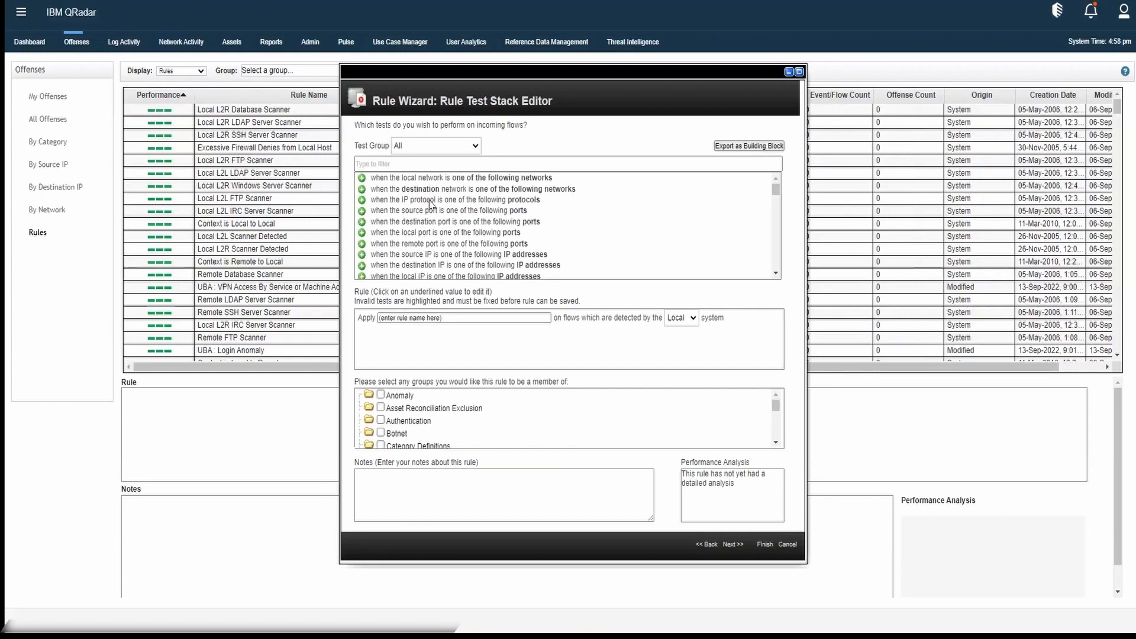
# Step: Add the test for the source port being one of the following ports to the flow rule, with port 22
pyautogui.click(505, 165)
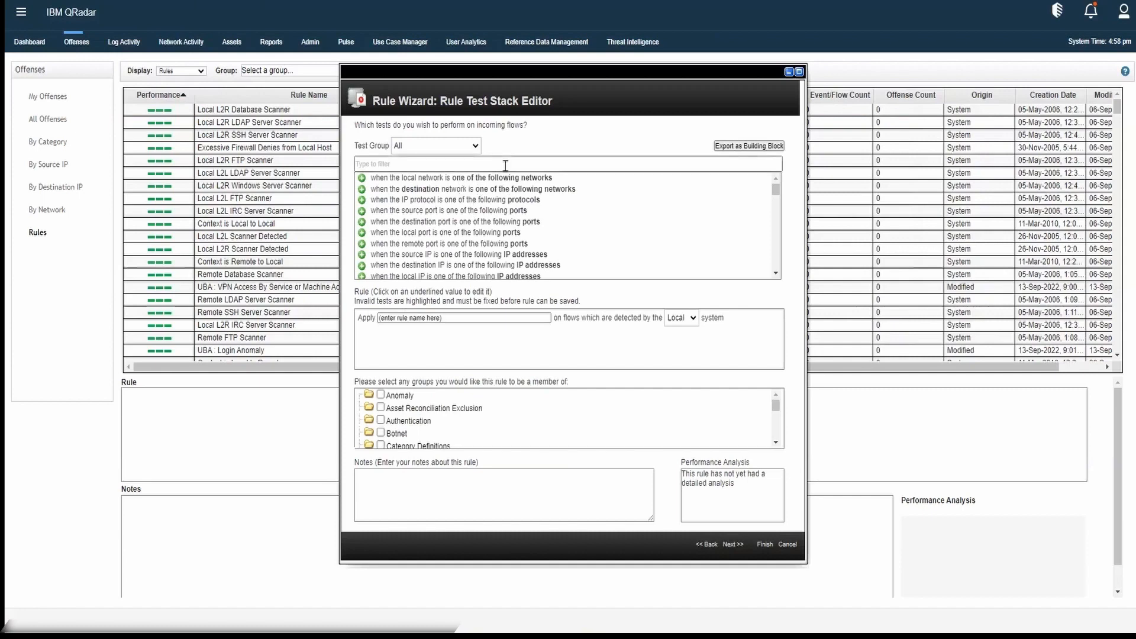
pyautogui.click(505, 166)
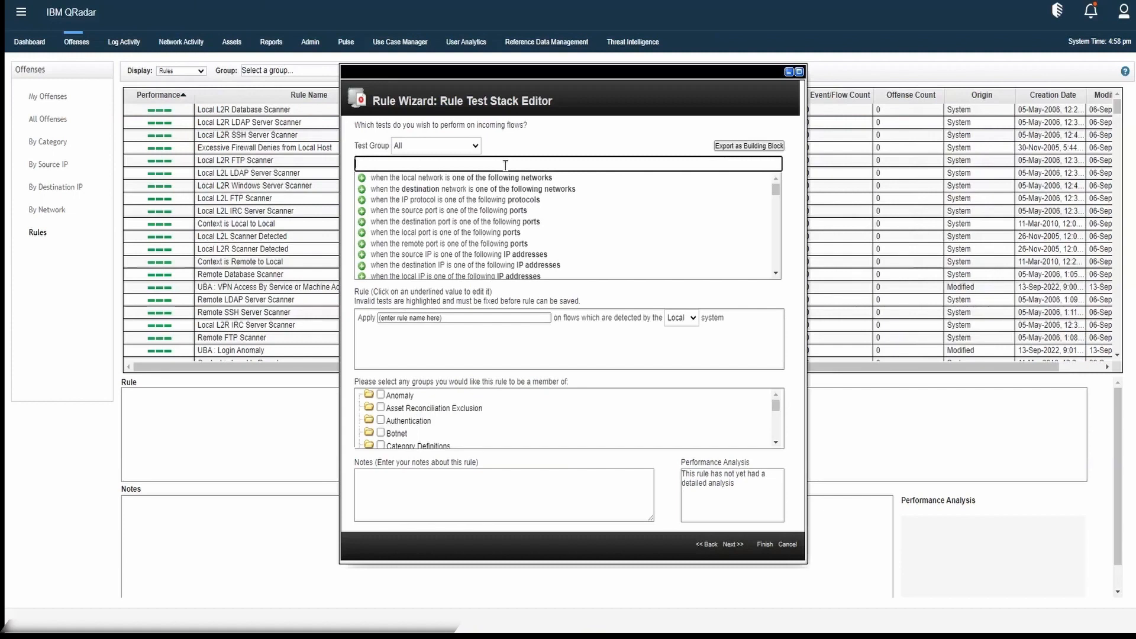
pyautogui.click(363, 211)
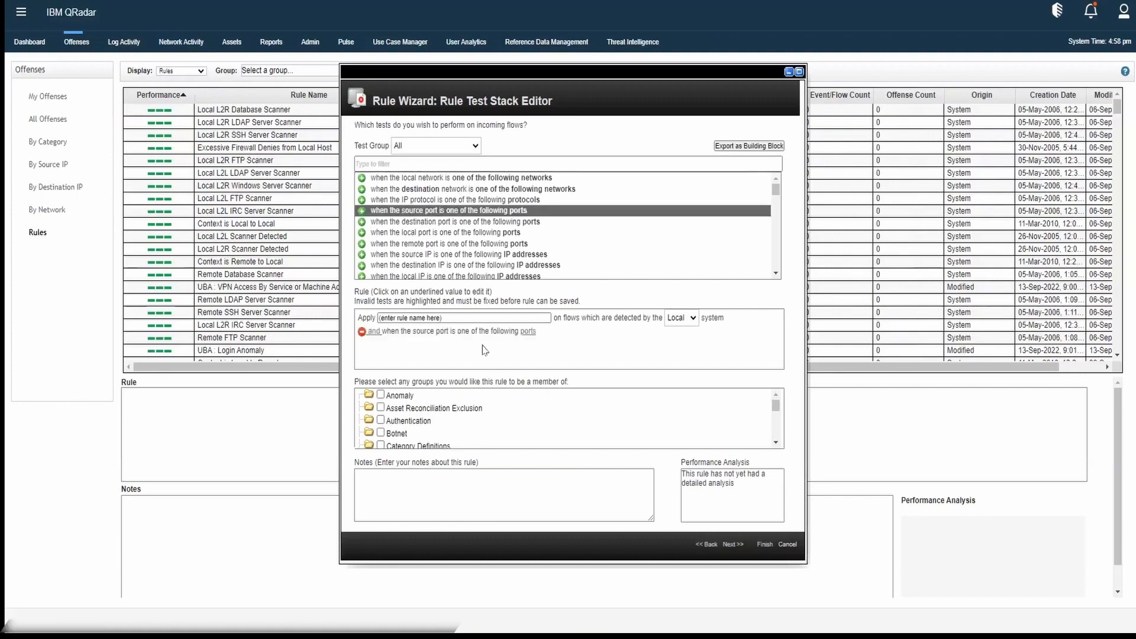
pyautogui.click(547, 333)
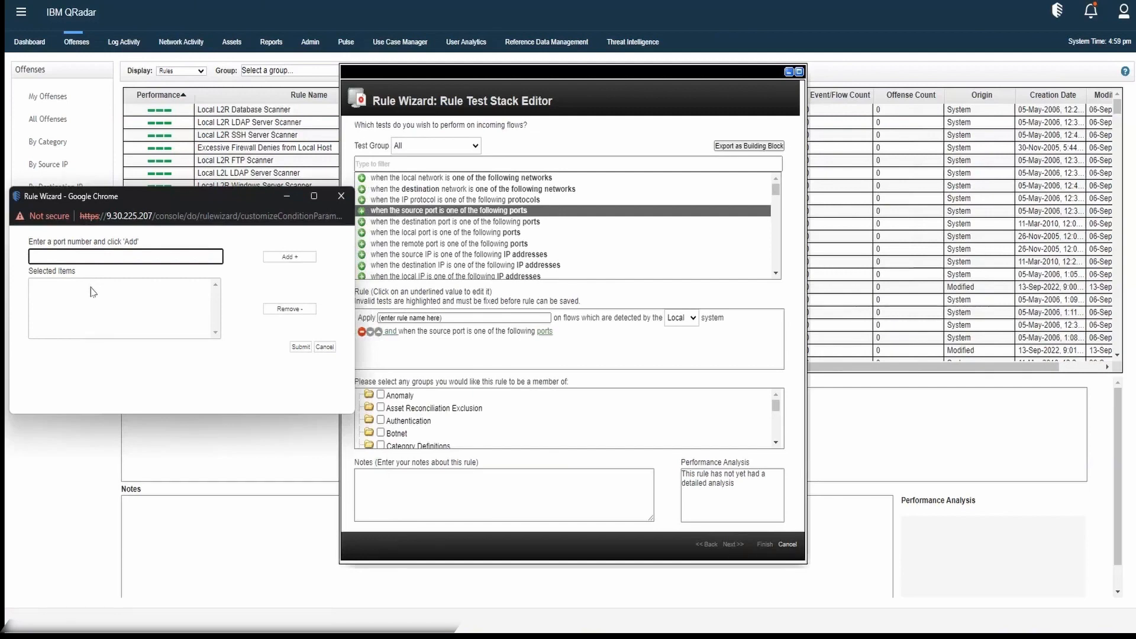
pyautogui.click(97, 255)
pyautogui.write('22')
pyautogui.click(289, 257)
pyautogui.click(299, 349)
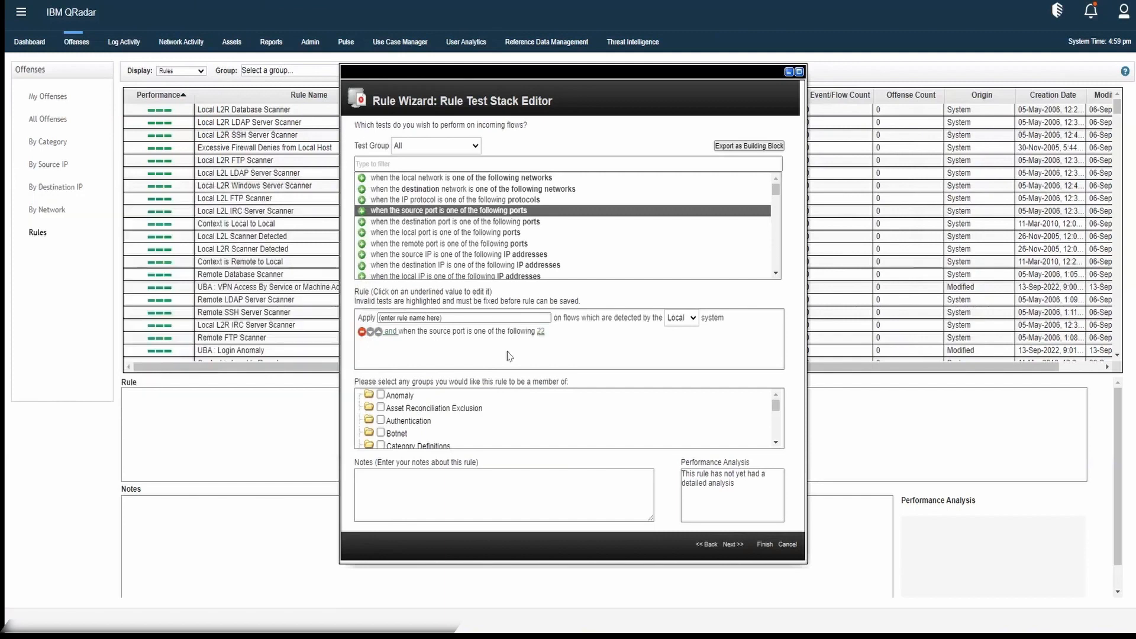
# Step: Look for a payload test by filtering the available flow tests for "Even", "pay" and "Event payload"
pyautogui.click(446, 165)
pyautogui.write('Even')
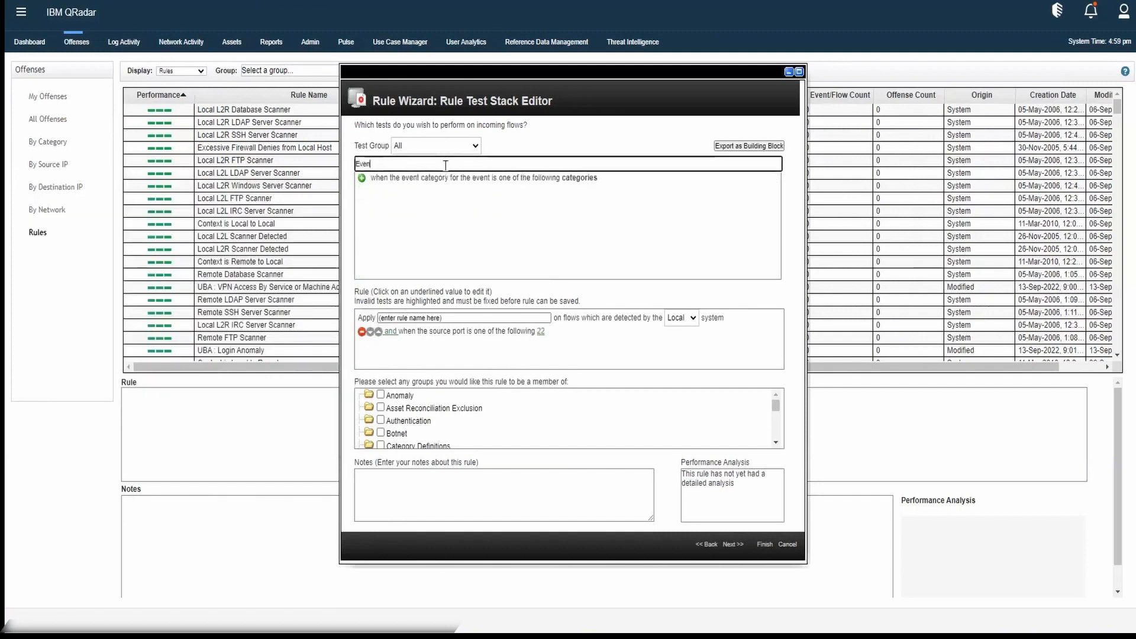
pyautogui.press('BackSpace')
pyautogui.press('BackSpace')
pyautogui.press('BackSpace')
pyautogui.press('BackSpace')
pyautogui.write('pay')
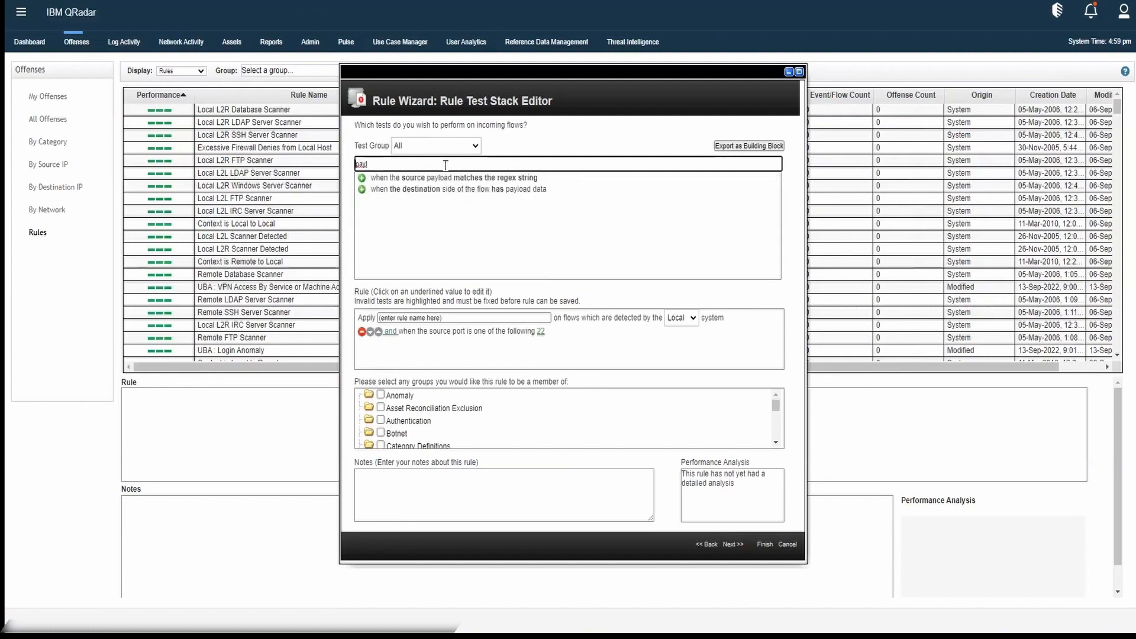
pyautogui.write('Event')
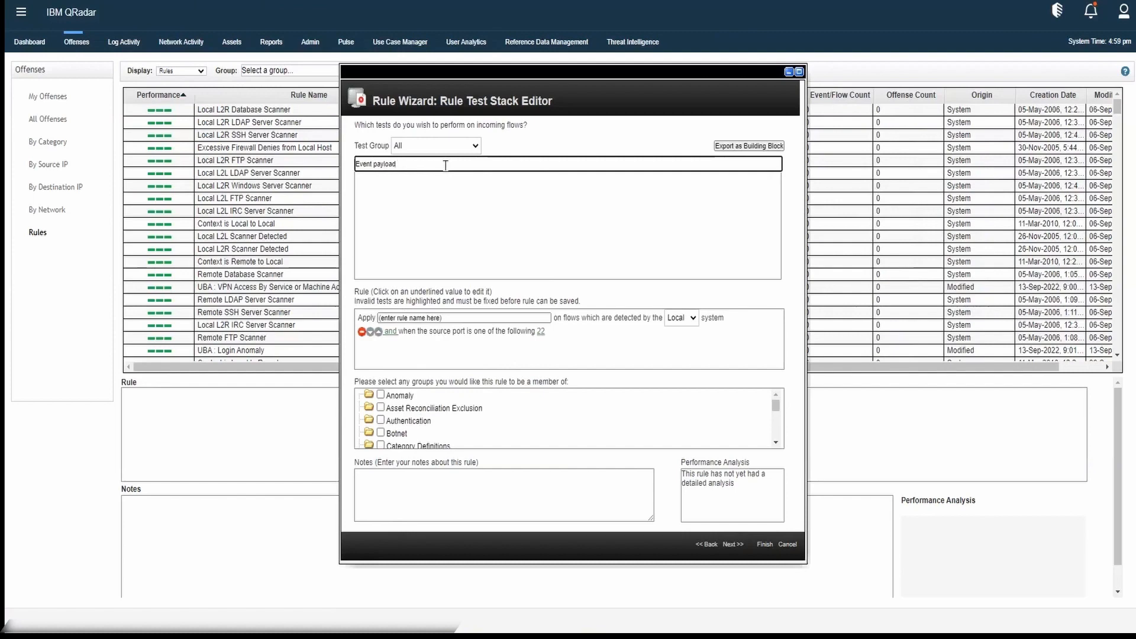
# Step: Reduce the test filter to "payload" and add the test for the source payload matching the regex string
pyautogui.moveTo(392, 168); pyautogui.dragTo(347, 172)
pyautogui.click(377, 165)
pyautogui.click(375, 165)
pyautogui.press('BackSpace')
pyautogui.press('BackSpace')
pyautogui.press('BackSpace')
pyautogui.press('BackSpace')
pyautogui.press('BackSpace')
pyautogui.press('BackSpace')
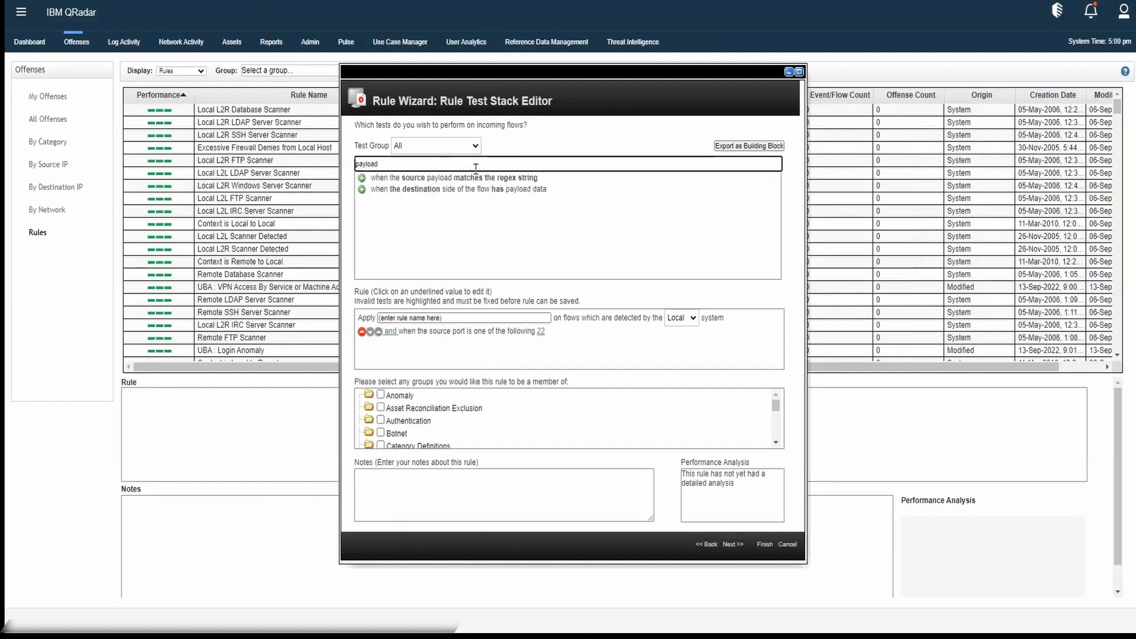
pyautogui.click(361, 179)
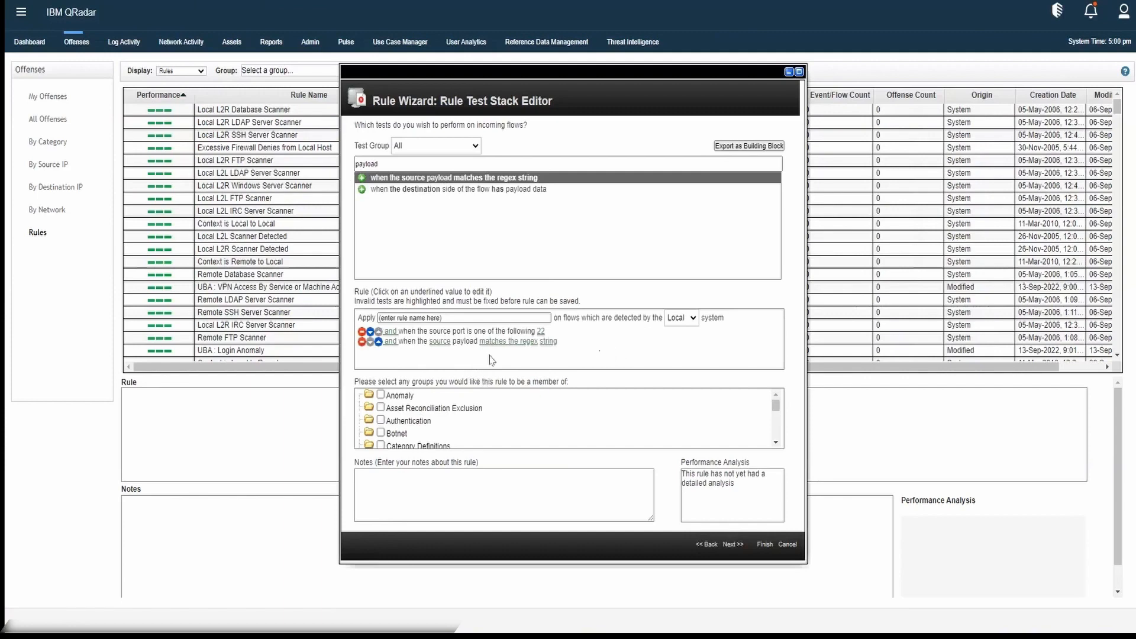
# Step: Set the direction of the flow rule's payload test to destination
pyautogui.click(433, 343)
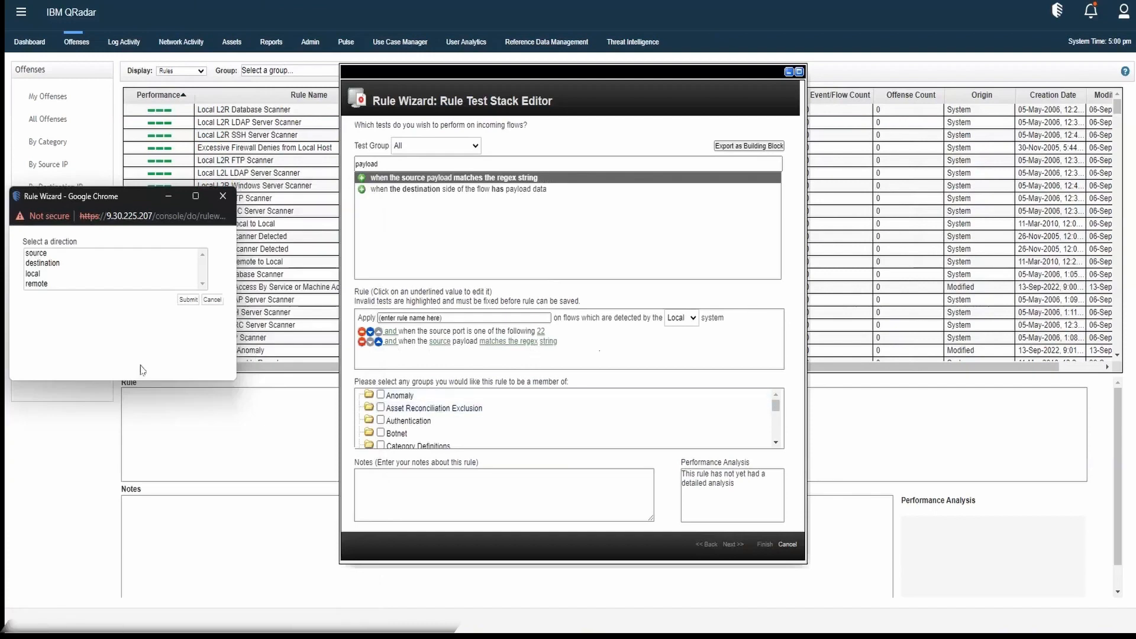
pyautogui.click(51, 264)
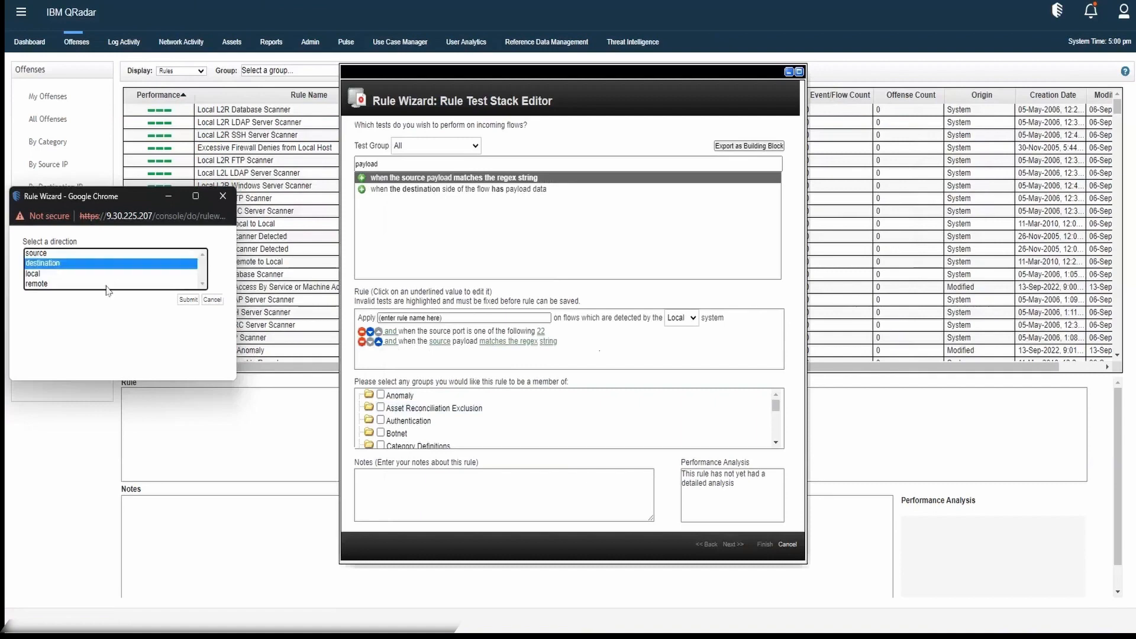
pyautogui.click(187, 300)
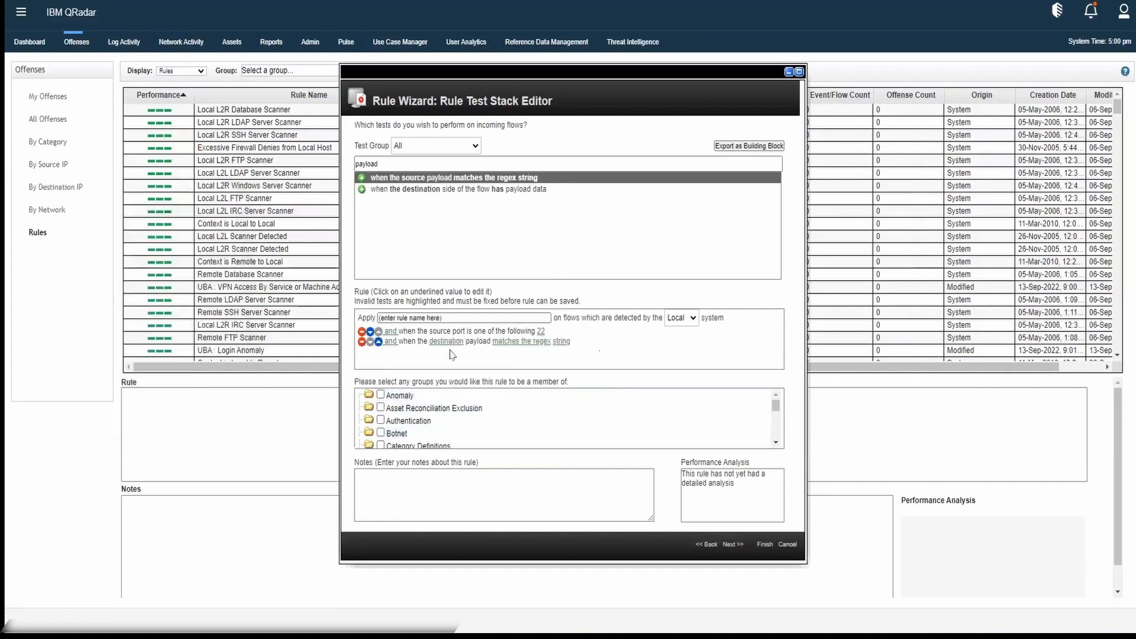
# Step: Name the flow rule Test12 and remove the destination payload regex test from it
pyautogui.click(450, 317)
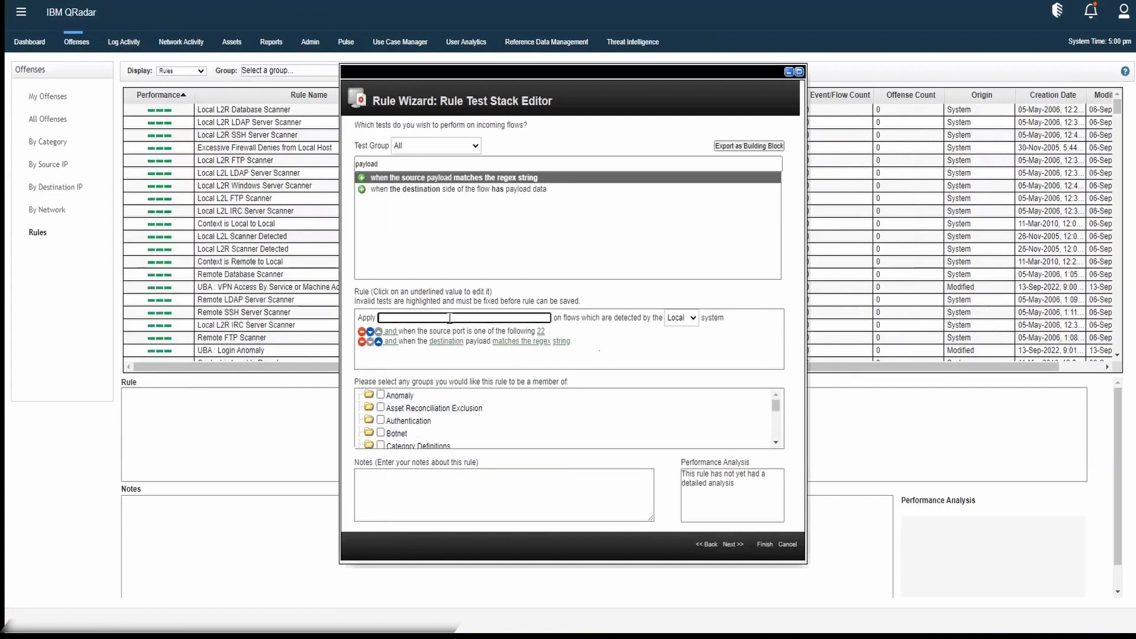
pyautogui.write('Test12')
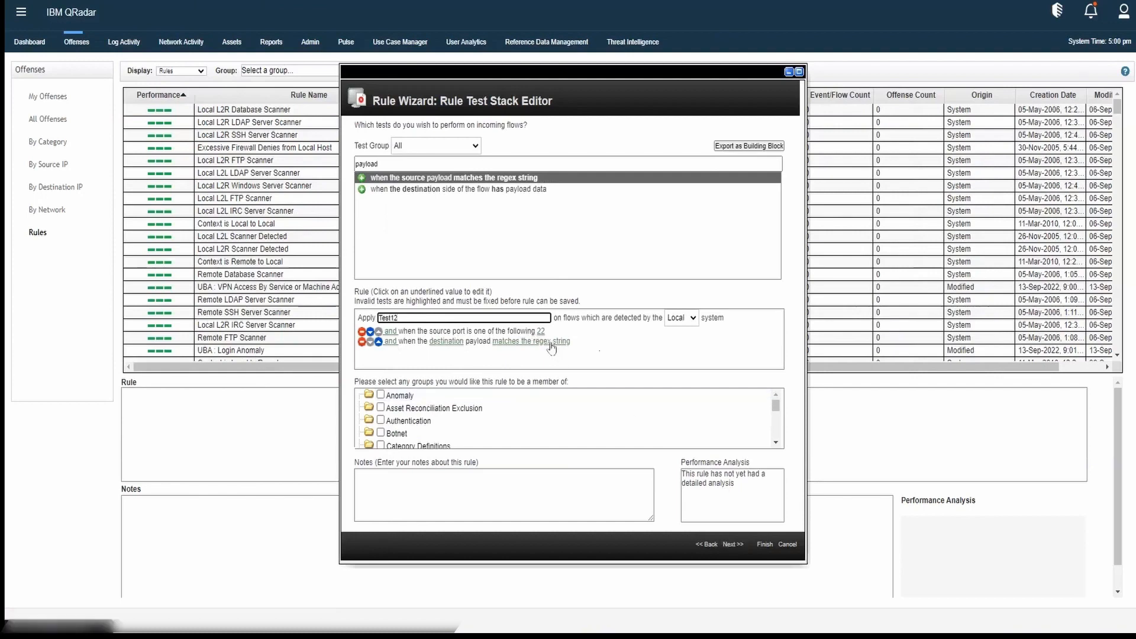
pyautogui.moveTo(577, 342); pyautogui.dragTo(533, 341)
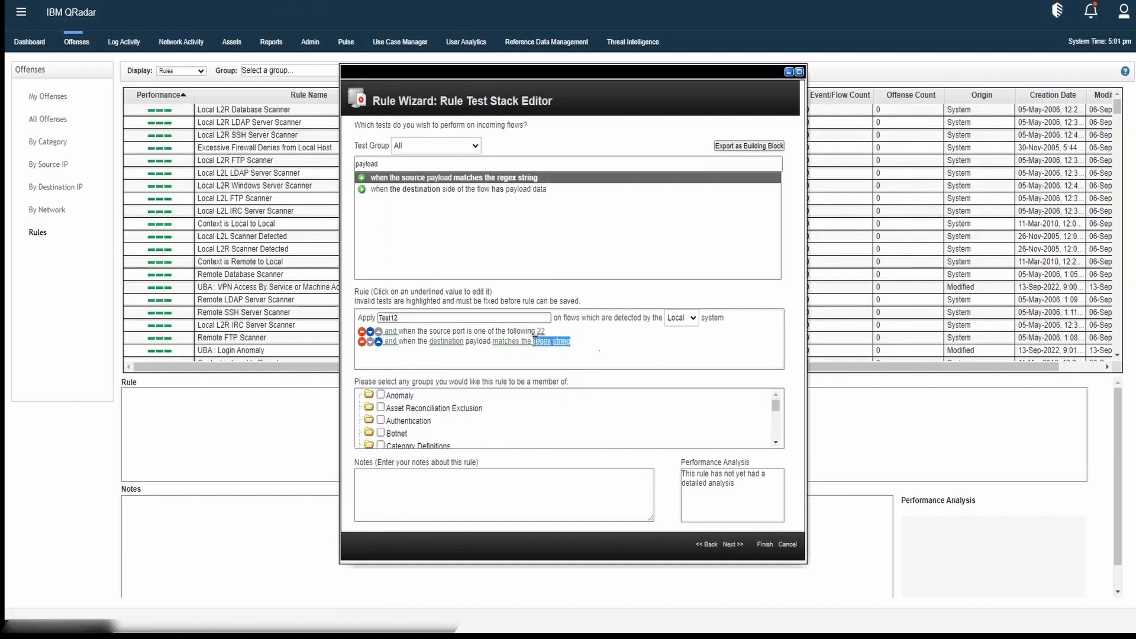
pyautogui.click(362, 342)
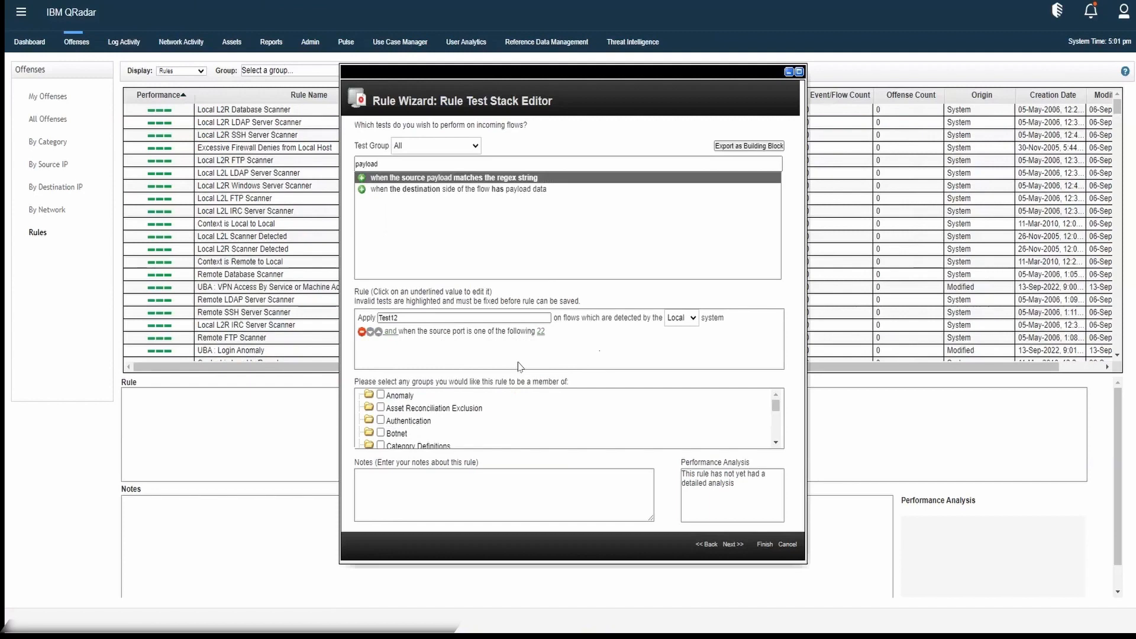
# Step: Advance to the flow rule's Rule Response page to review its options, and discard the rule
pyautogui.click(730, 545)
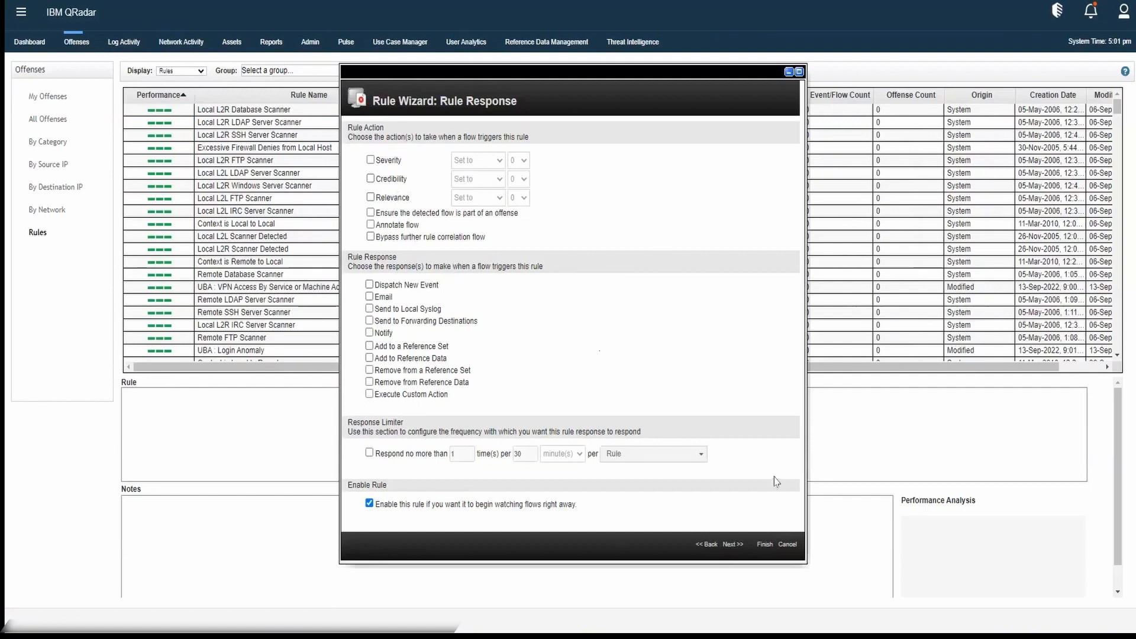
pyautogui.click(788, 548)
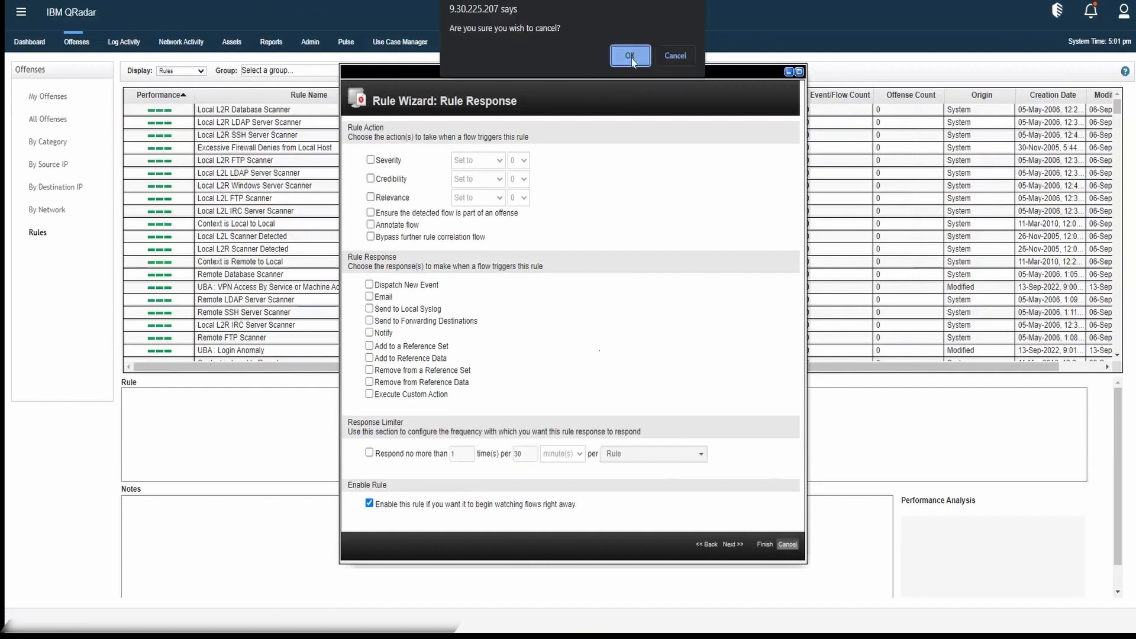
pyautogui.click(630, 56)
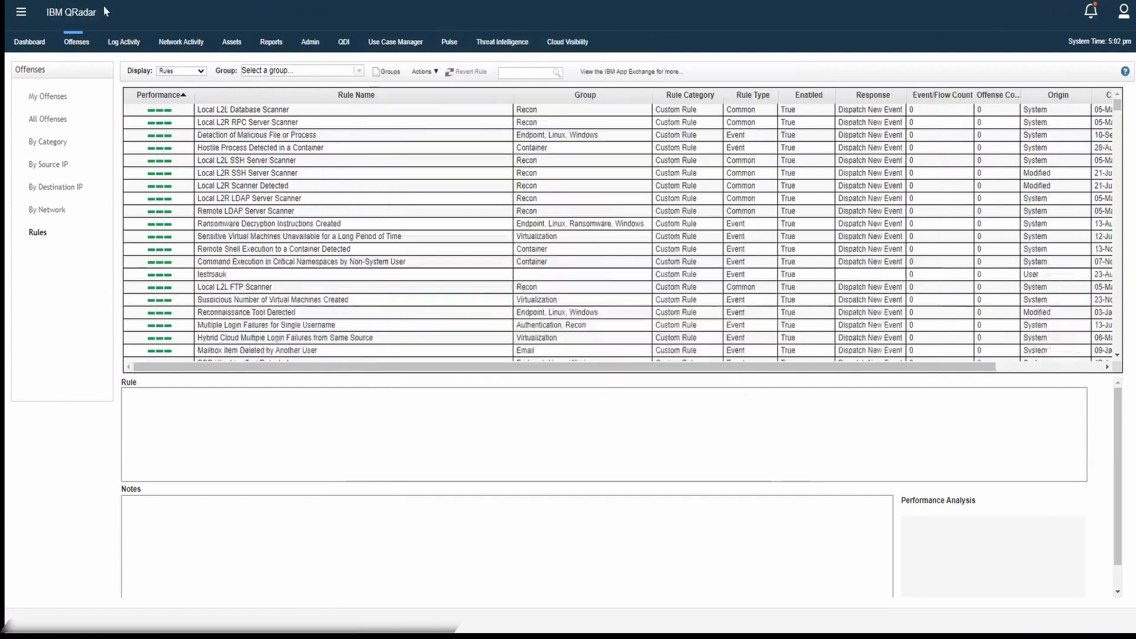
# Step: Start a new common rule, filter its tests by "Port" and add the test for the source port being one of the following ports
pyautogui.click(423, 71)
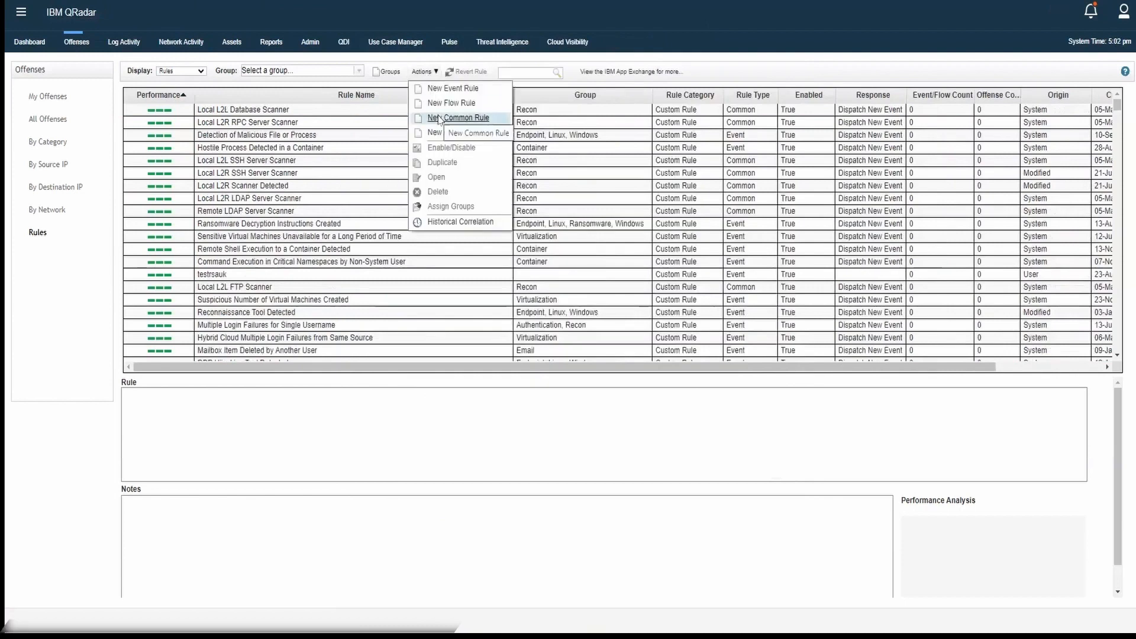
pyautogui.click(459, 118)
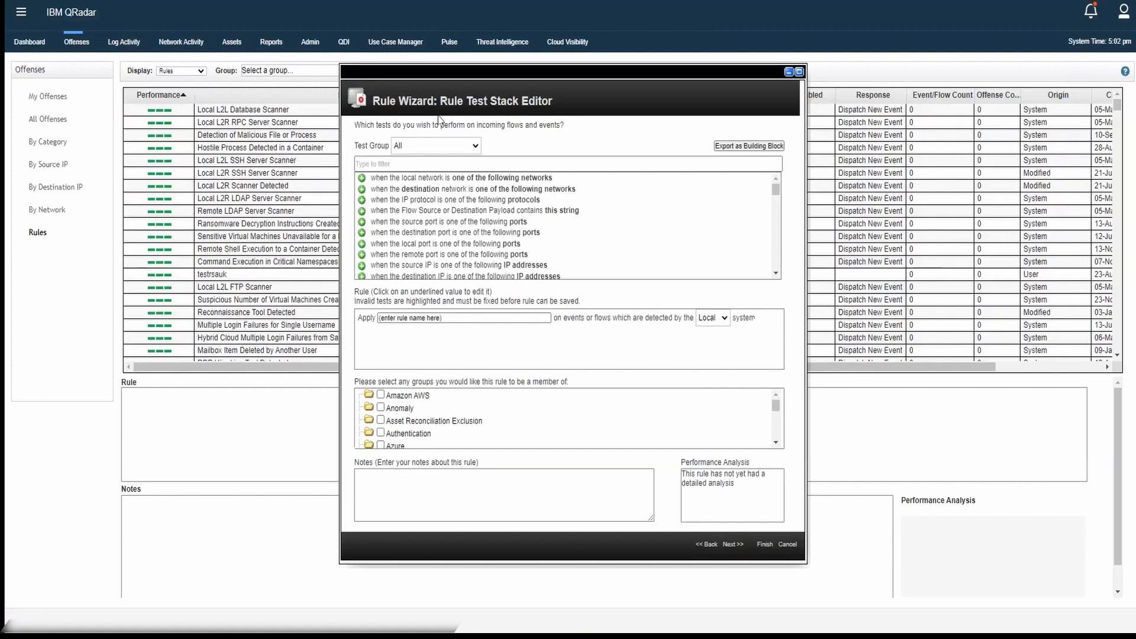
pyautogui.click(436, 165)
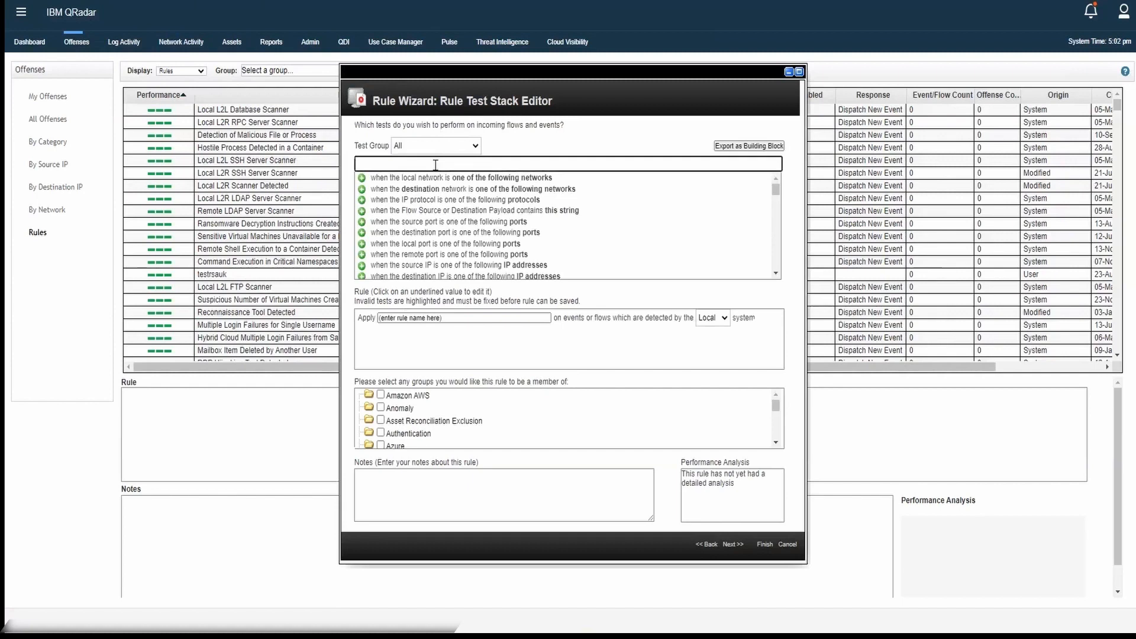
pyautogui.write('Port')
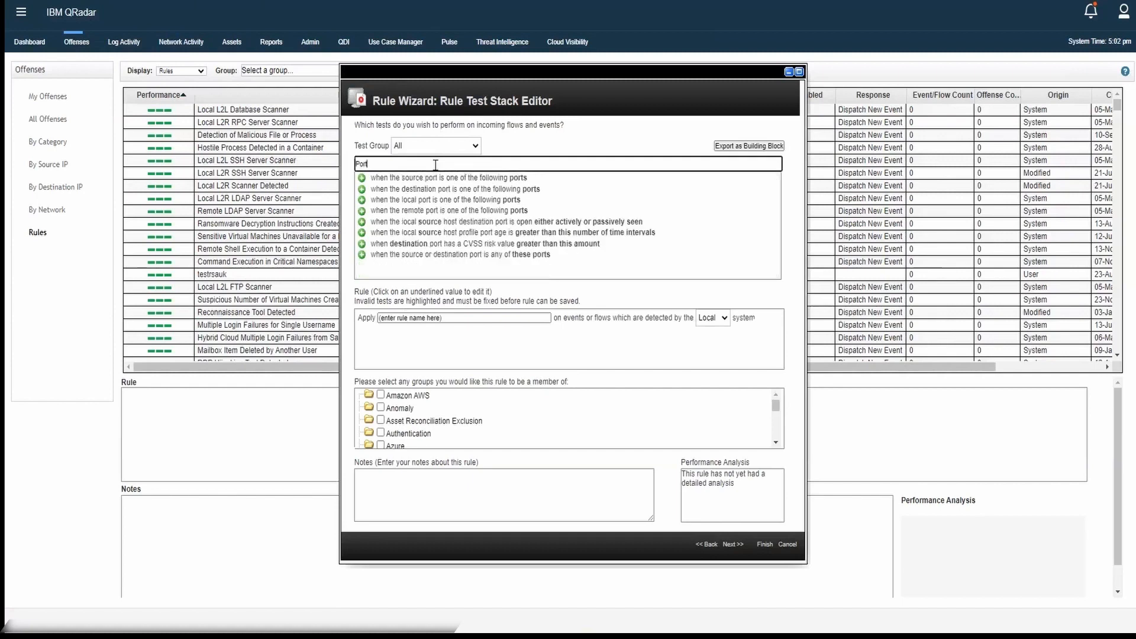
pyautogui.click(365, 178)
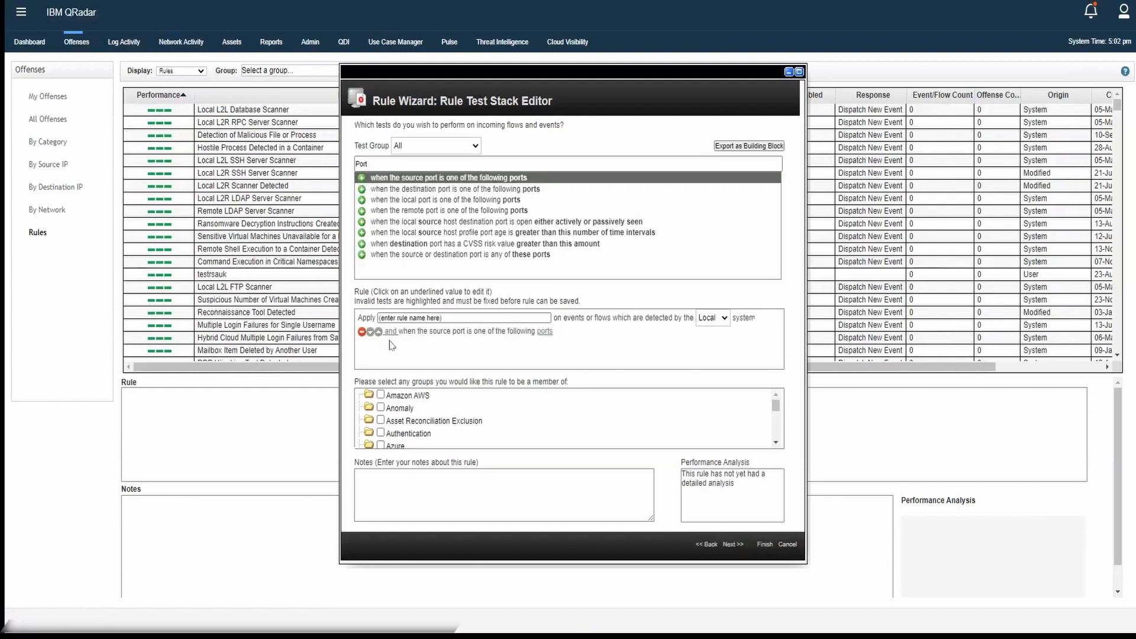
pyautogui.moveTo(430, 335); pyautogui.dragTo(507, 338)
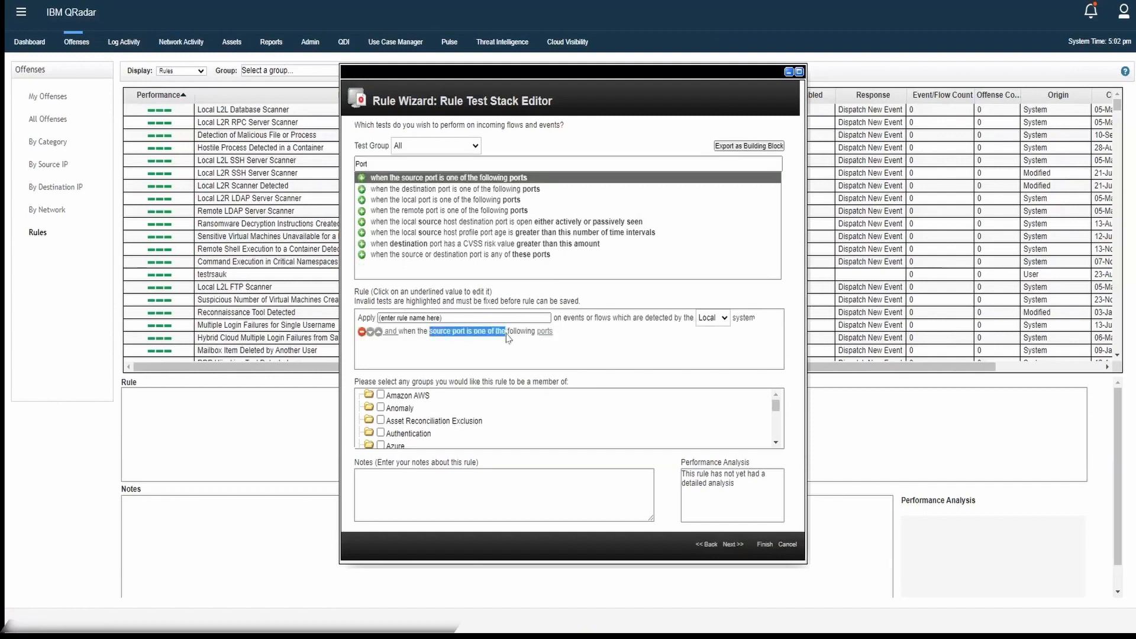
# Step: Name the common rule Test_1234
pyautogui.click(482, 317)
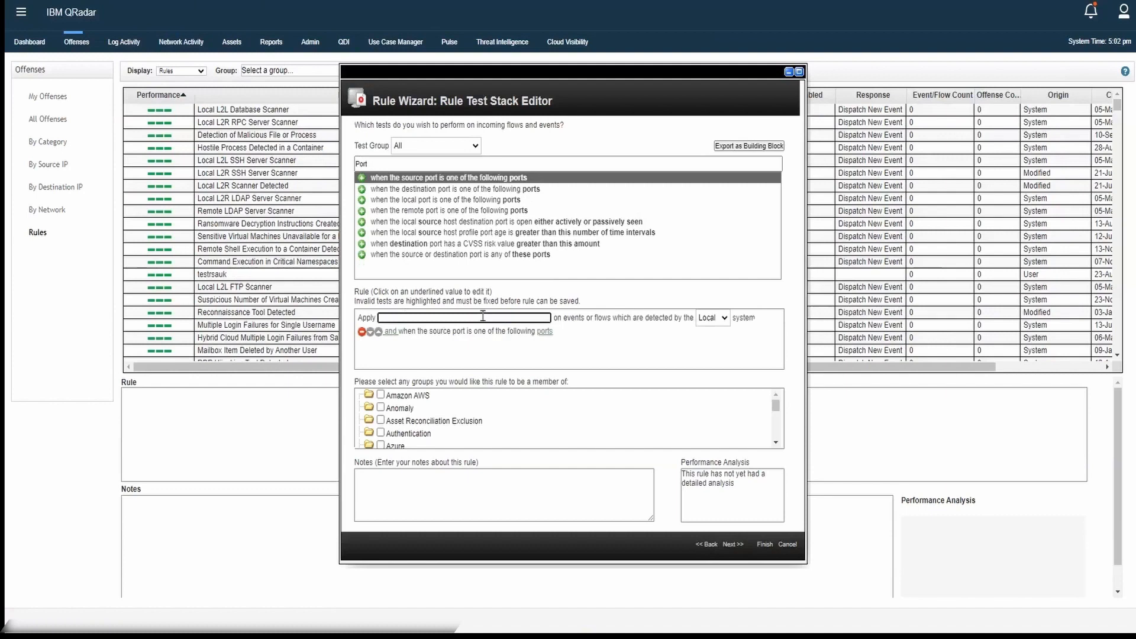
pyautogui.write('Test_1234')
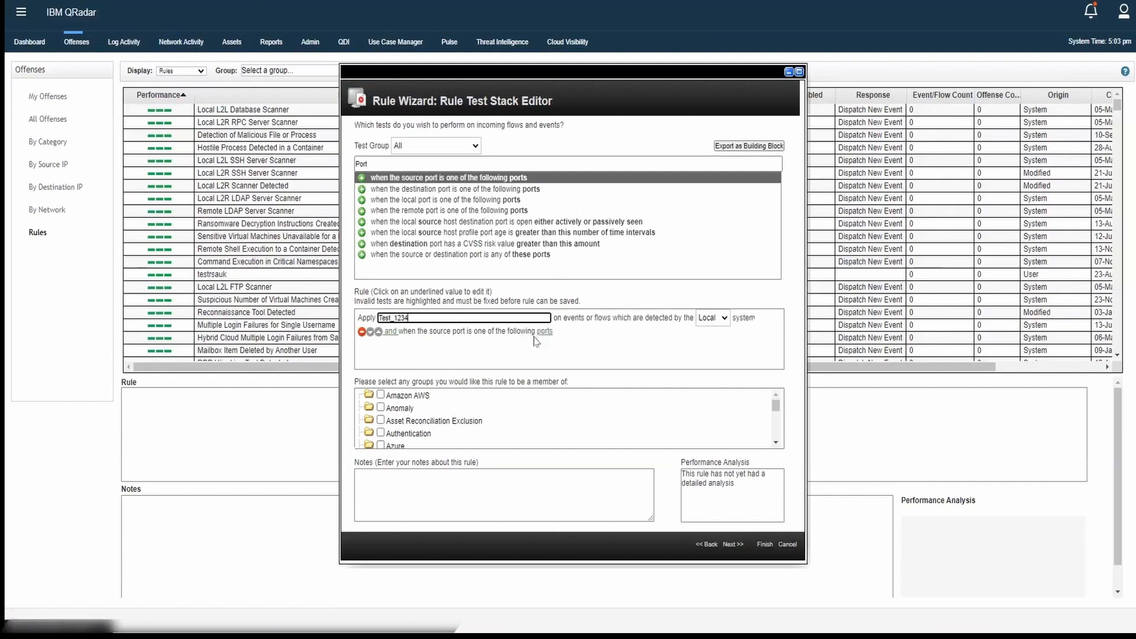
# Step: Search the common rule's available tests for "event pay" and "flow", and browse the unfiltered test list
pyautogui.moveTo(419, 331); pyautogui.dragTo(537, 336)
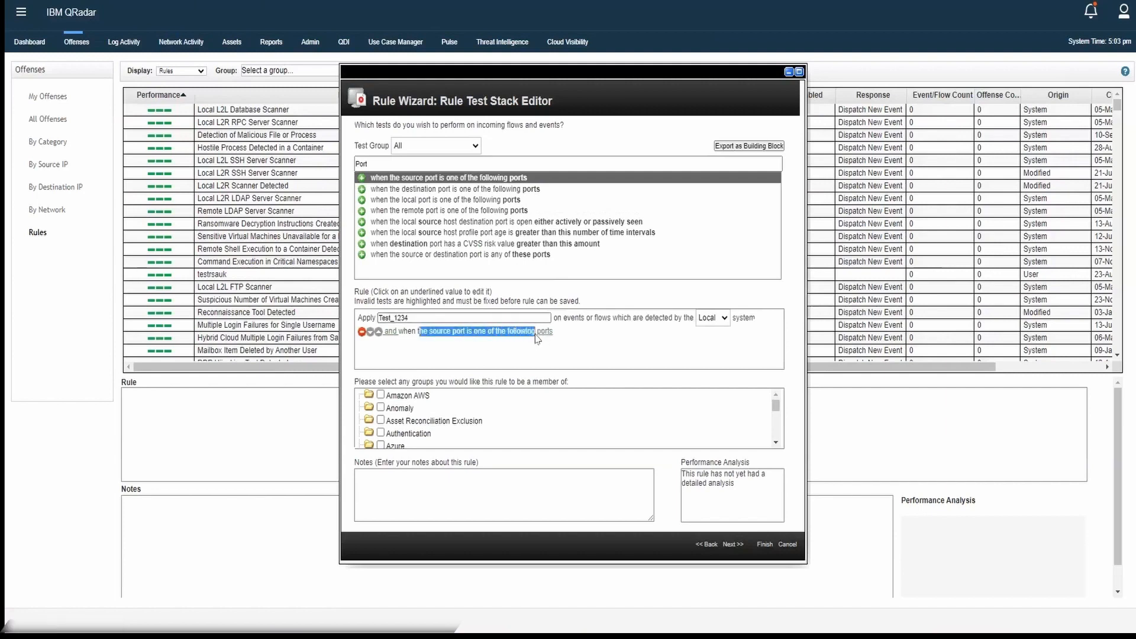
pyautogui.click(569, 341)
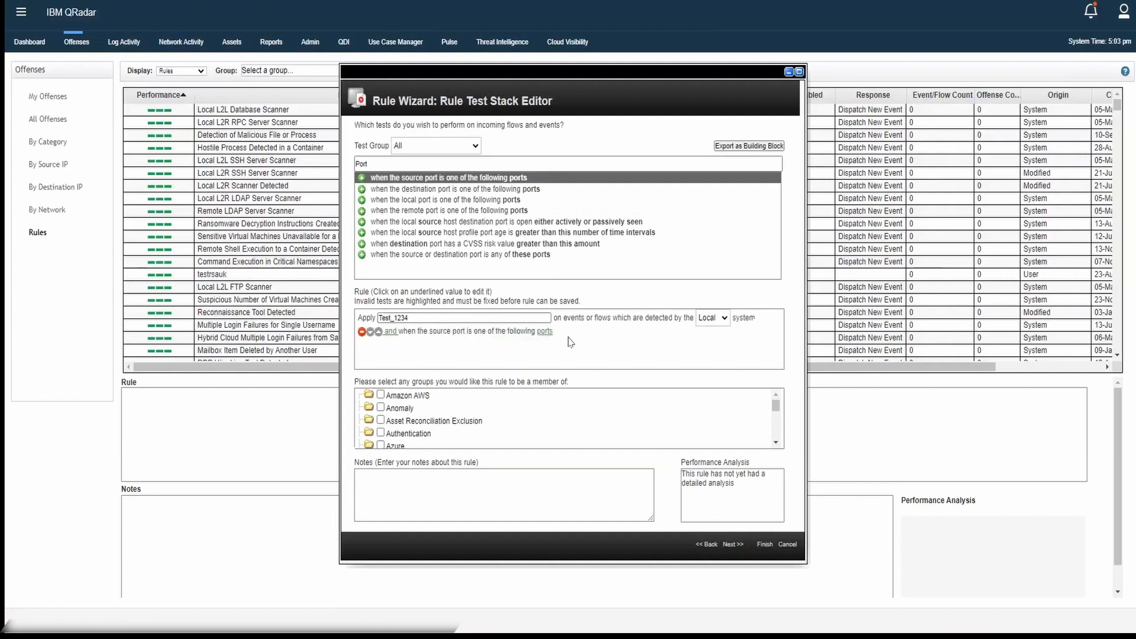
pyautogui.doubleClick(349, 163)
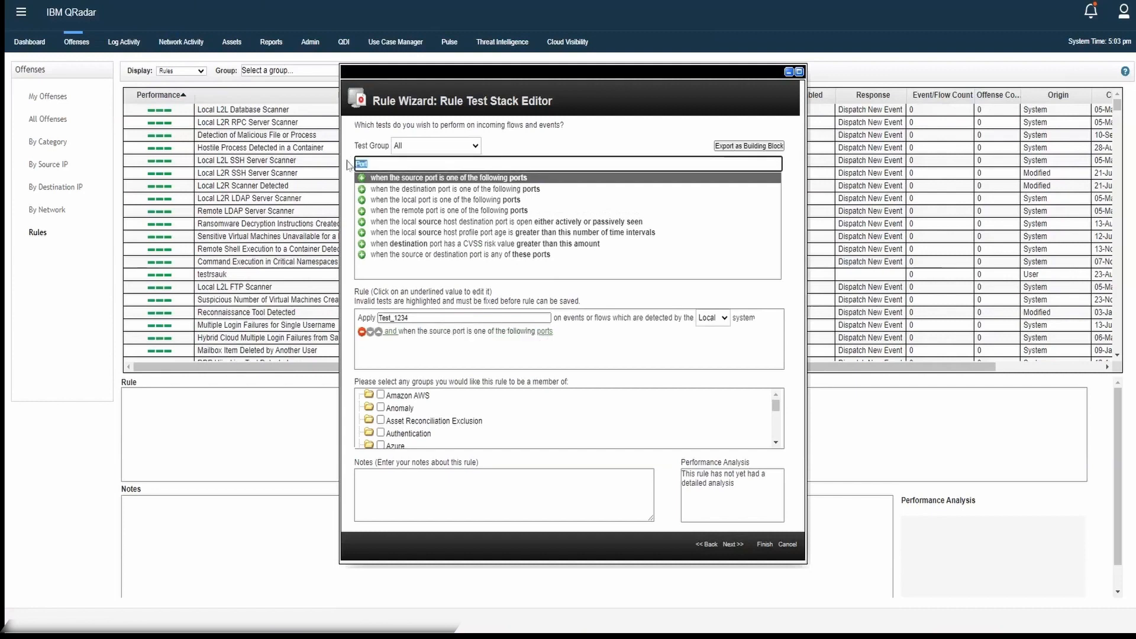
pyautogui.write('event pay')
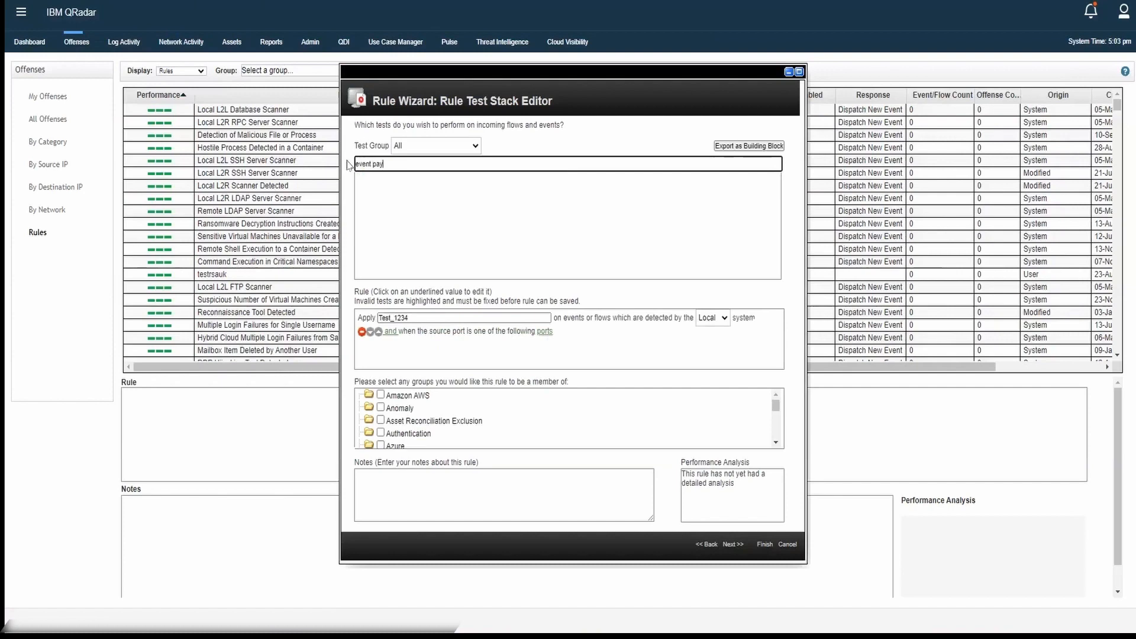
pyautogui.press('BackSpace')
pyautogui.press('BackSpace')
pyautogui.press('BackSpace')
pyautogui.press('BackSpace')
pyautogui.press('BackSpace')
pyautogui.press('BackSpace')
pyautogui.press('BackSpace')
pyautogui.press('BackSpace')
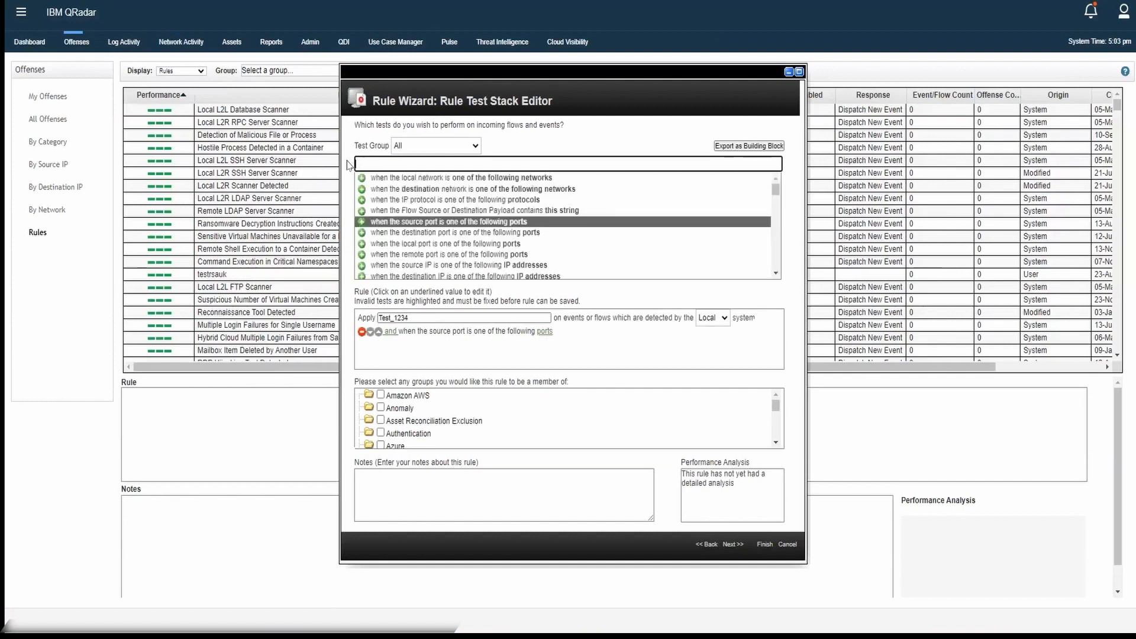
pyautogui.write('flow')
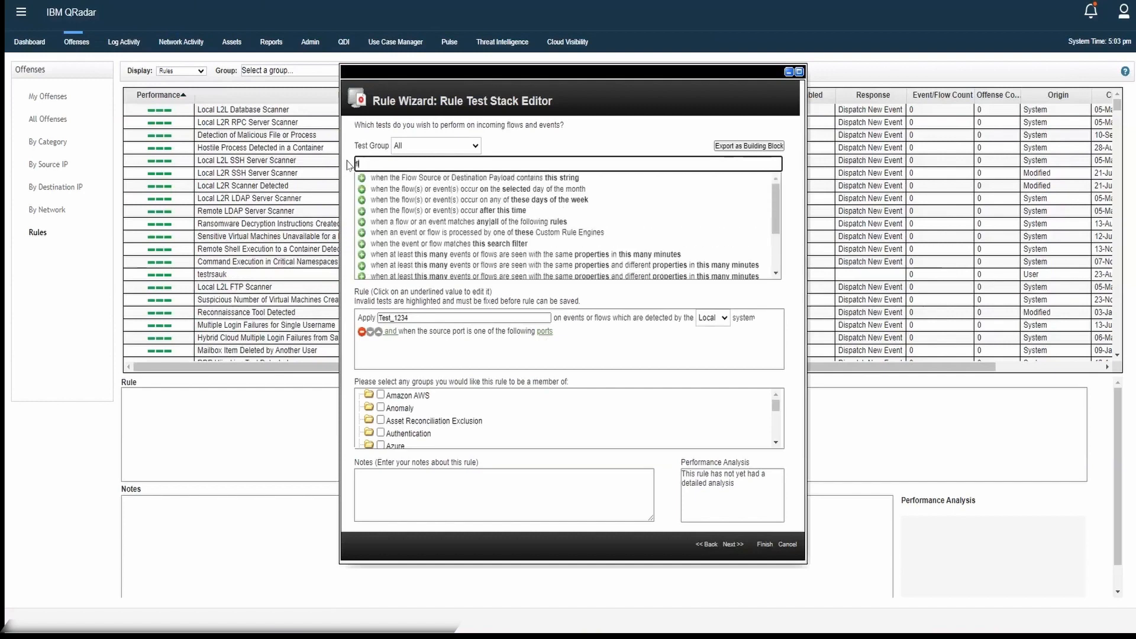
pyautogui.press('BackSpace')
pyautogui.press('BackSpace')
pyautogui.press('BackSpace')
pyautogui.press('BackSpace')
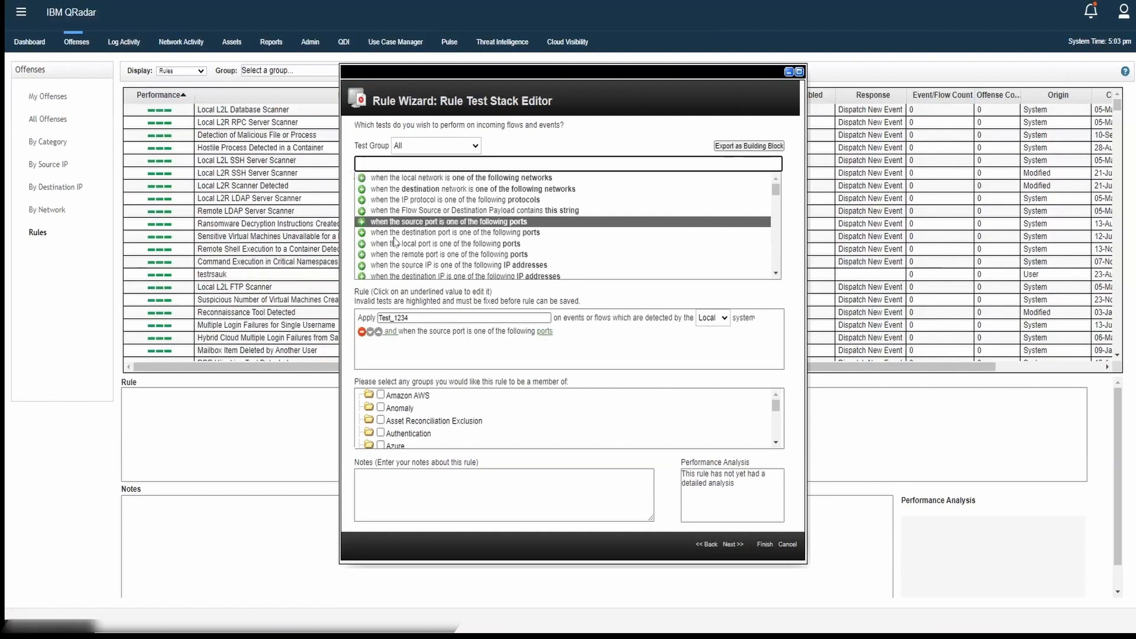
pyautogui.scroll(-5, 393, 231)
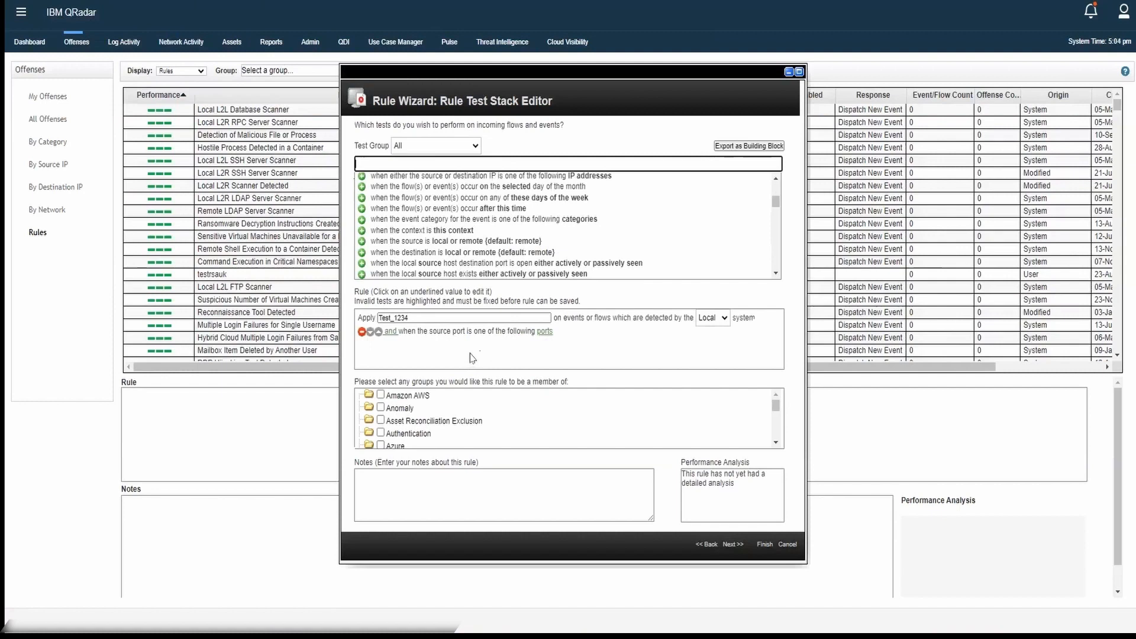
# Step: Set the source port test of the common rule Test_1234 to port 22
pyautogui.click(732, 543)
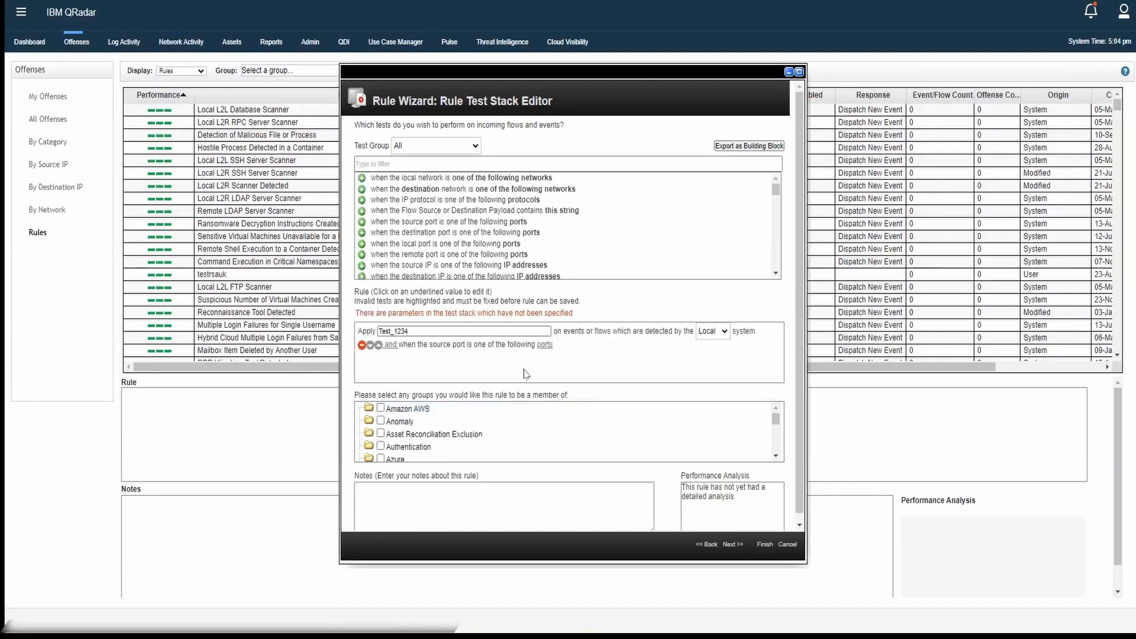
pyautogui.click(542, 349)
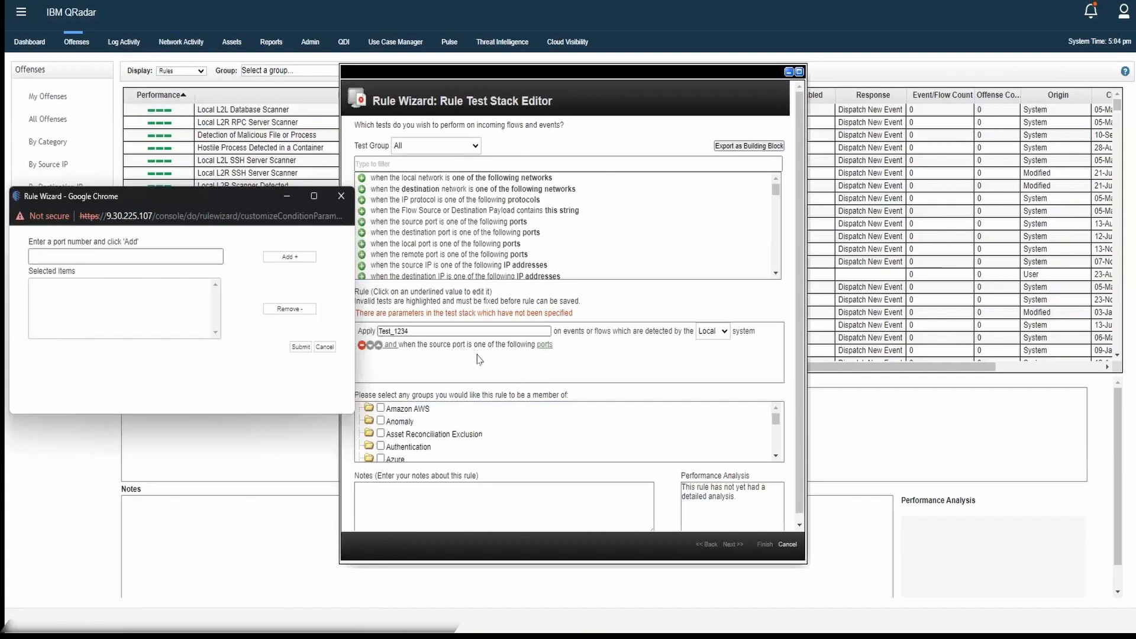
pyautogui.click(120, 259)
pyautogui.write('22')
pyautogui.click(274, 258)
pyautogui.click(301, 347)
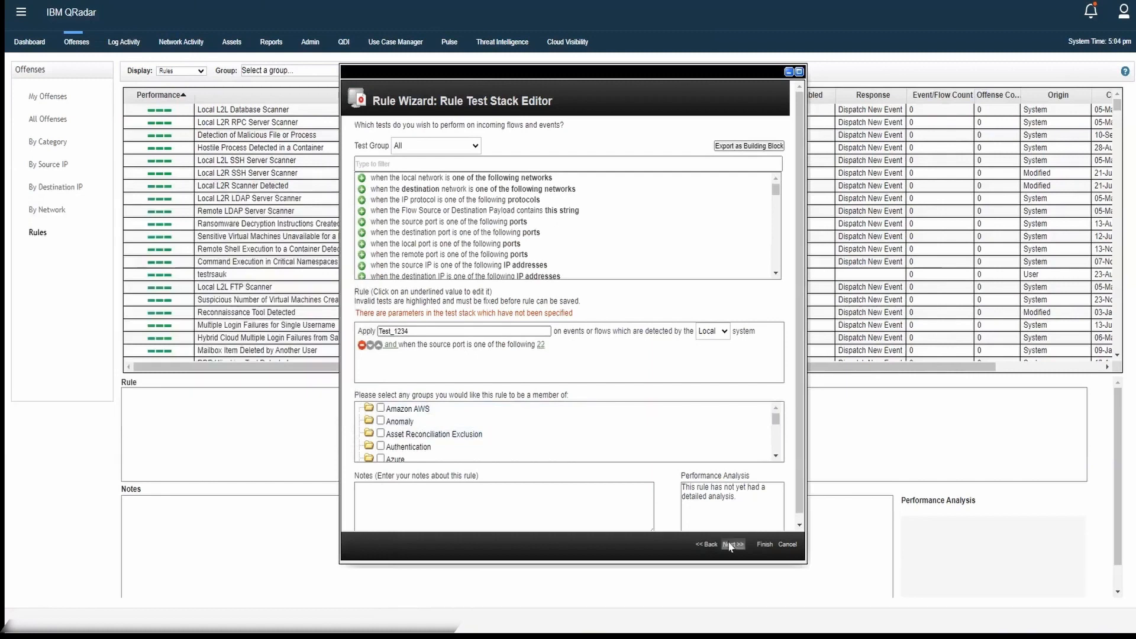
# Step: Advance to the common rule's Rule Response page to review its actions and responses, and discard the rule
pyautogui.click(730, 545)
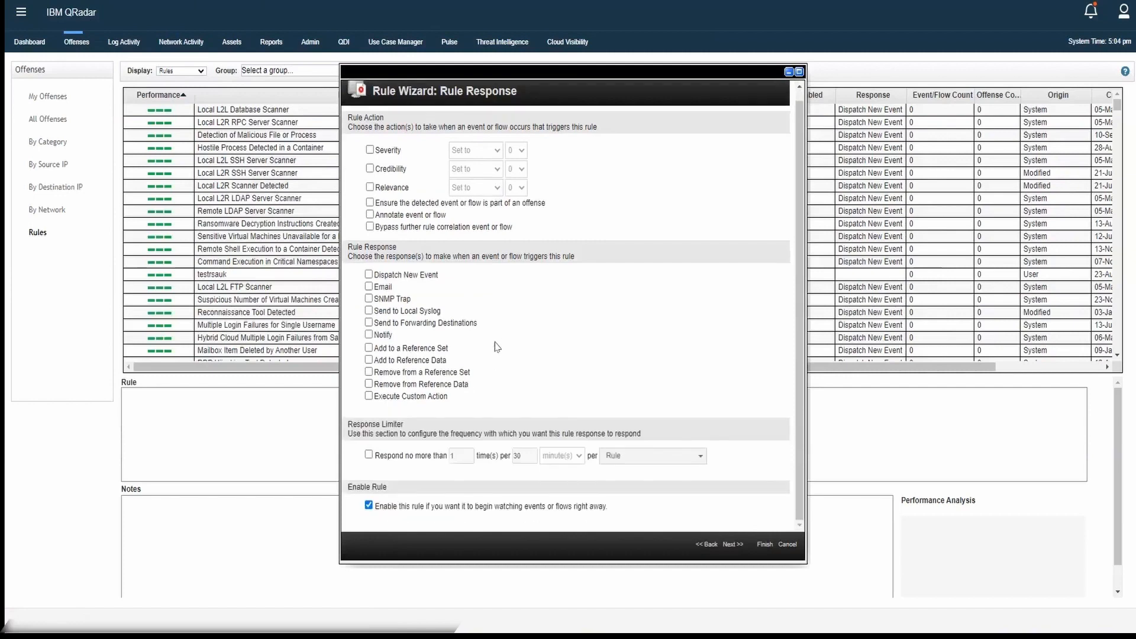
pyautogui.scroll(1, 492, 348)
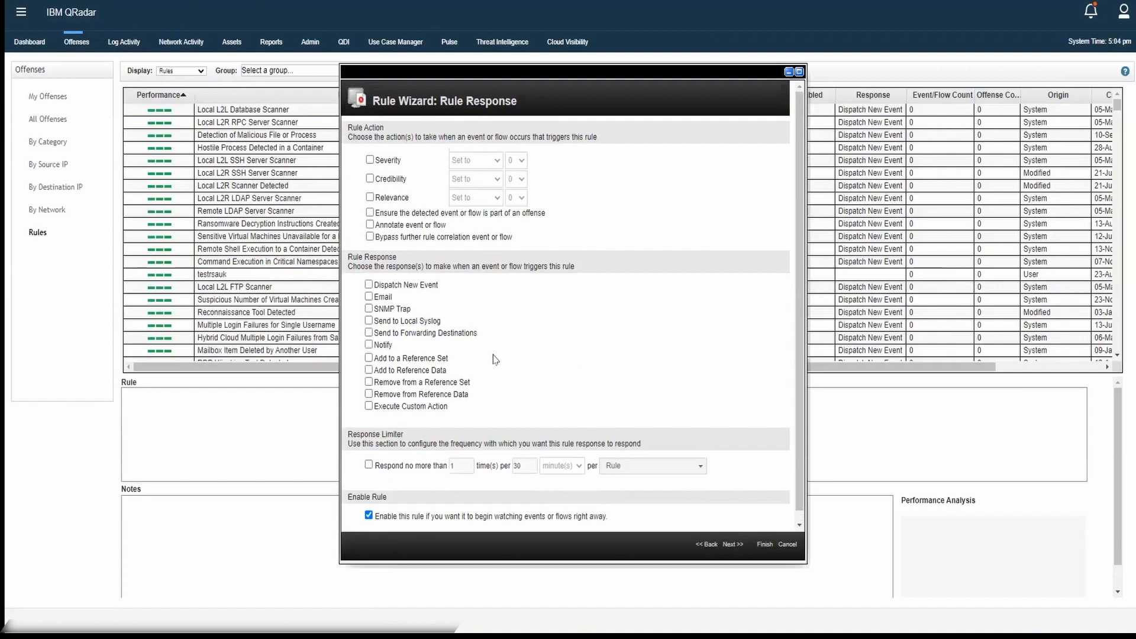
pyautogui.click(787, 545)
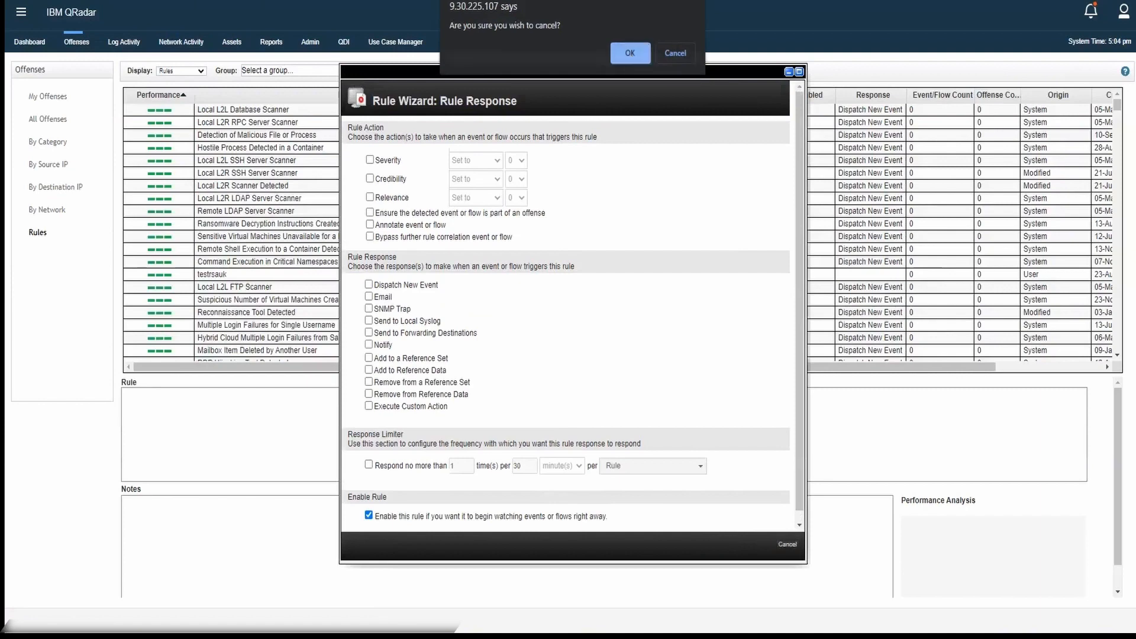
pyautogui.click(631, 56)
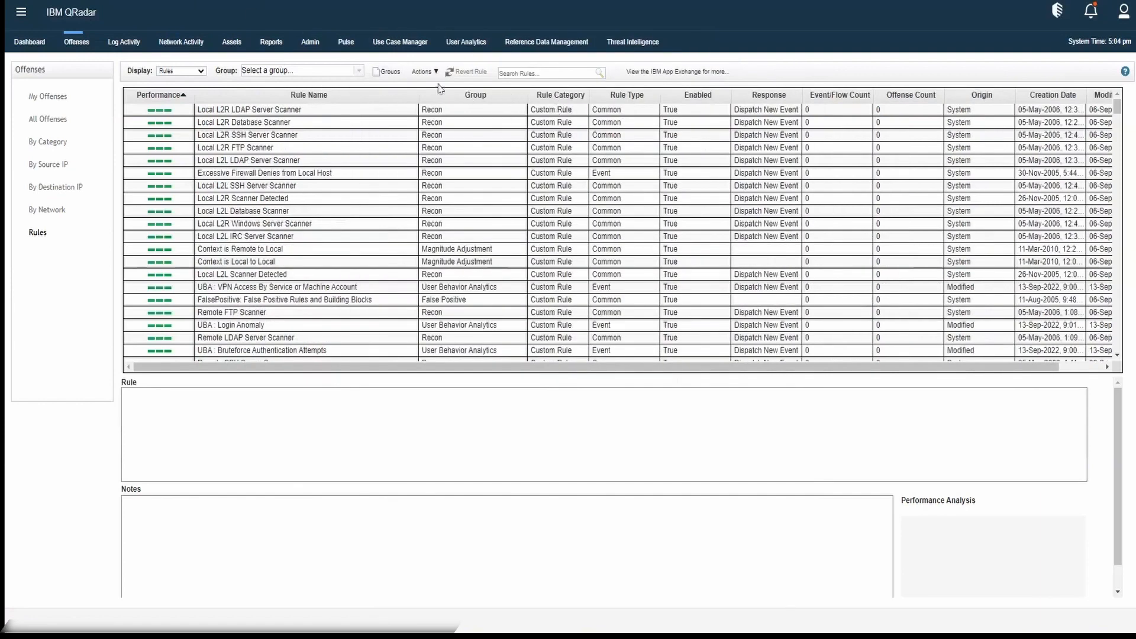
# Step: Start a new offense rule and add the test for offenses occurring on any of these days of the week
pyautogui.click(423, 72)
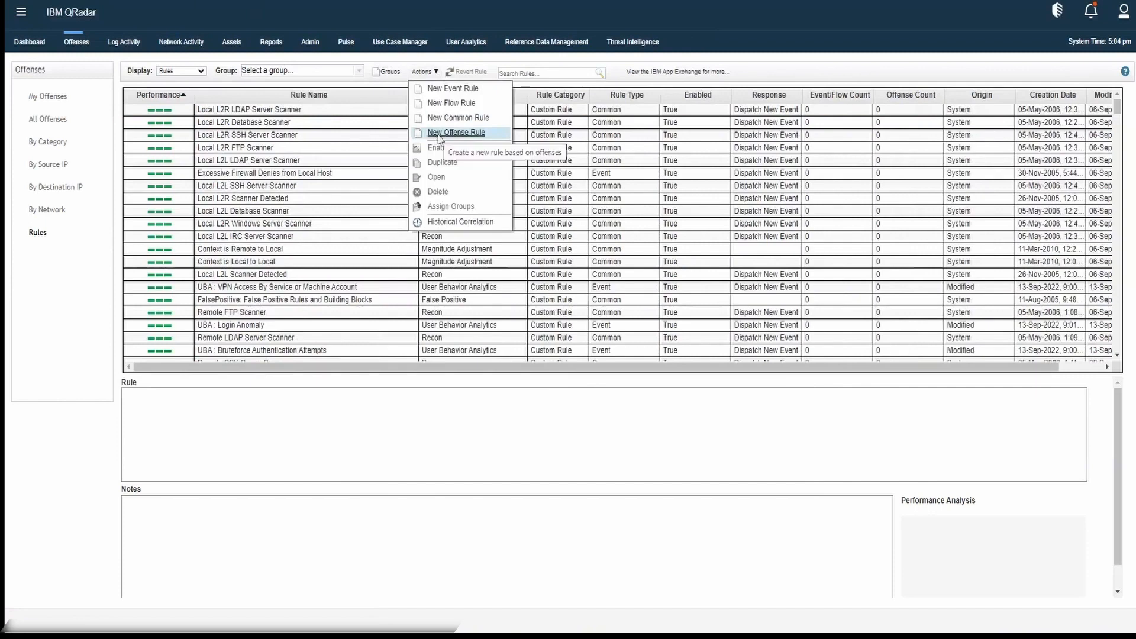
pyautogui.click(455, 132)
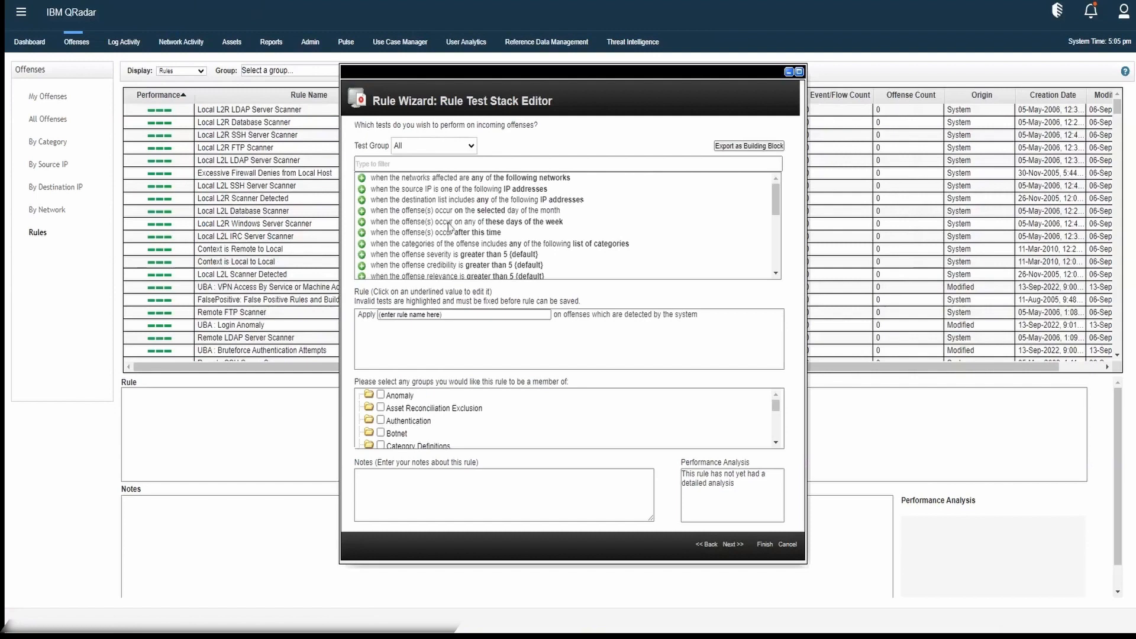
pyautogui.click(374, 222)
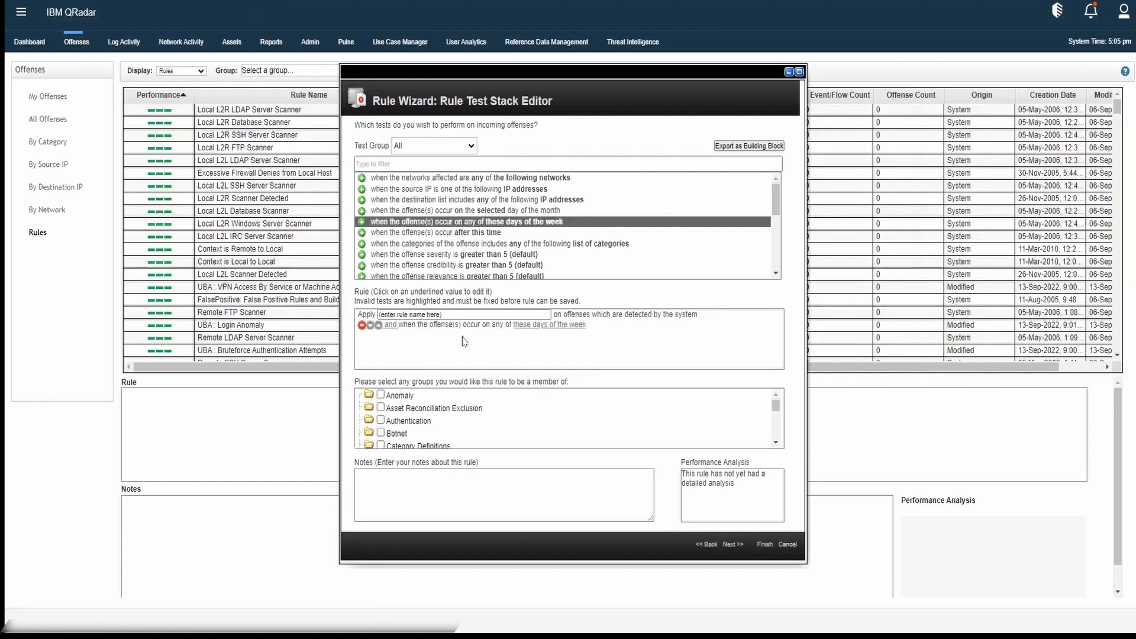
# Step: Name the offense rule Test_OffenseRule
pyautogui.click(428, 314)
pyautogui.write('Test_Offe')
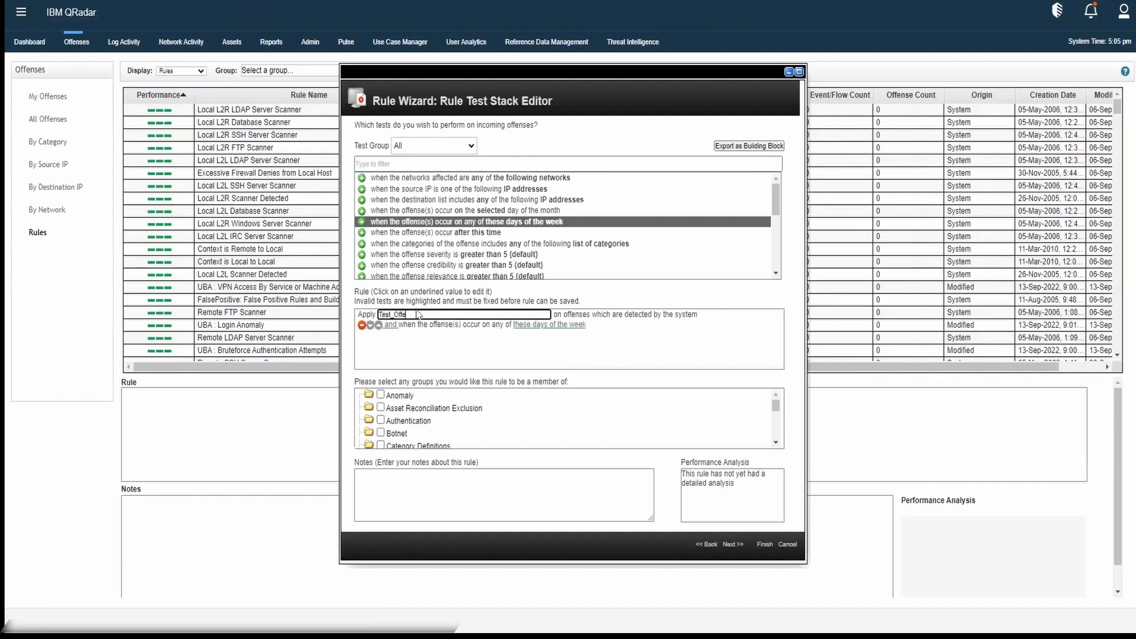
pyautogui.write('nse_Rule')
# Step: Set the days of the week in the offense test to Sunday and Saturday
pyautogui.click(565, 324)
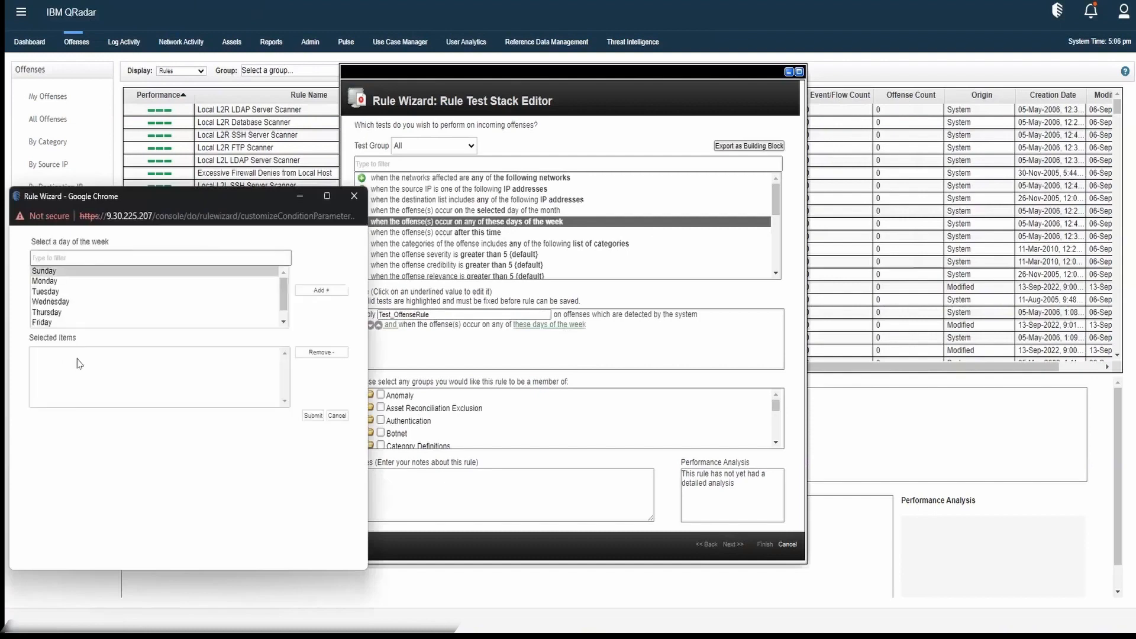
pyautogui.click(58, 273)
pyautogui.click(323, 291)
pyautogui.scroll(-1, 65, 313)
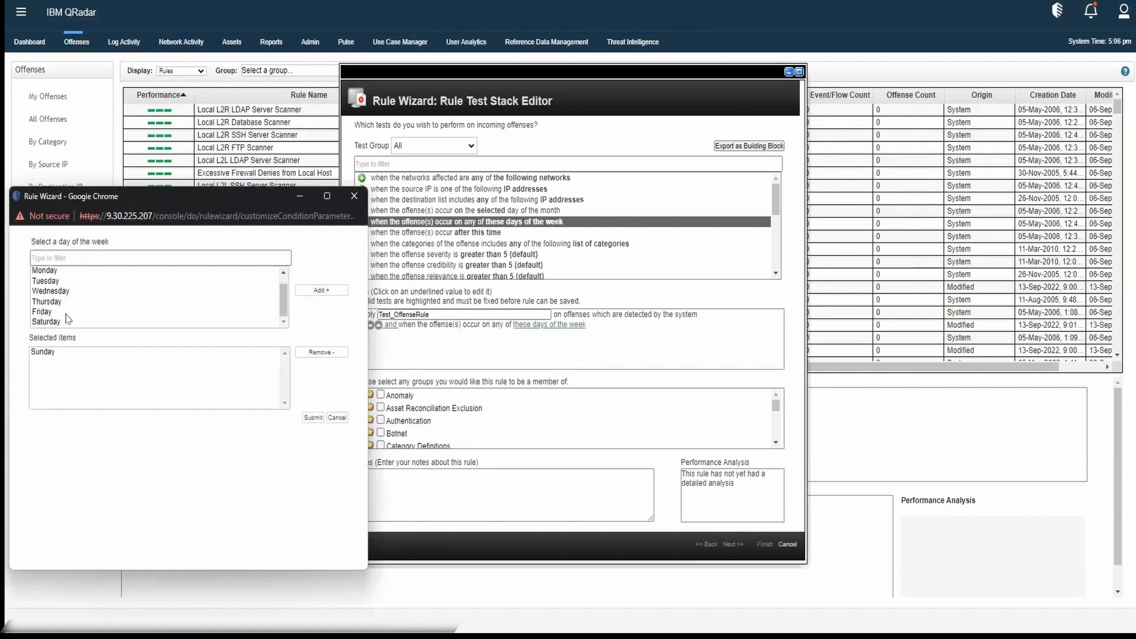
pyautogui.click(57, 322)
pyautogui.click(321, 290)
pyautogui.click(313, 417)
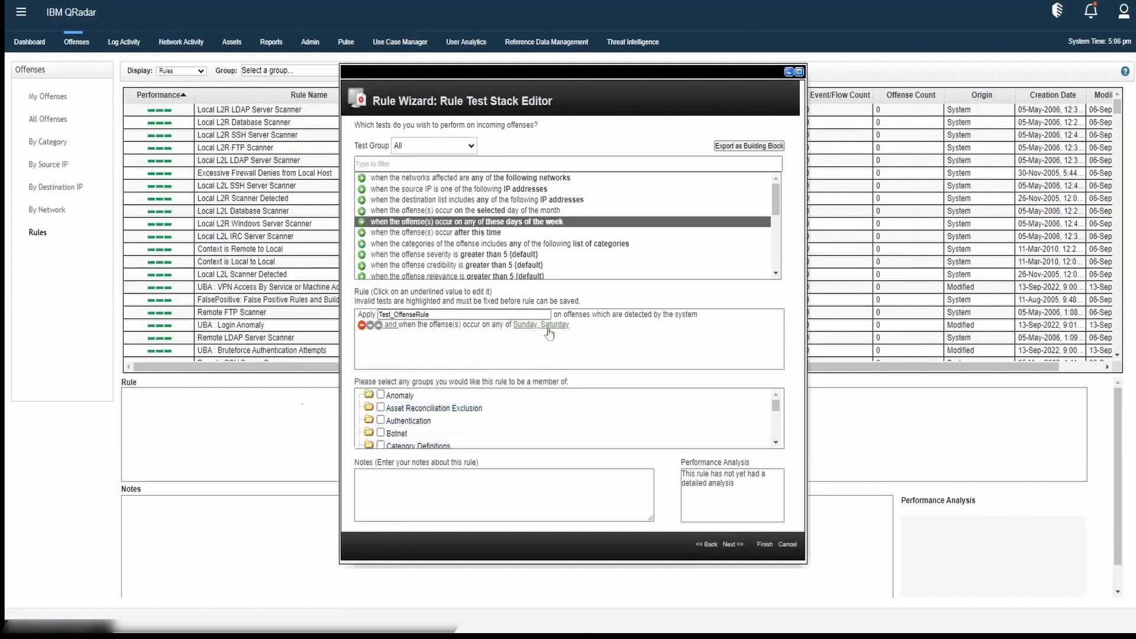
# Step: Browse the available offense tests and advance to the offense rule's Rule Response page
pyautogui.click(733, 544)
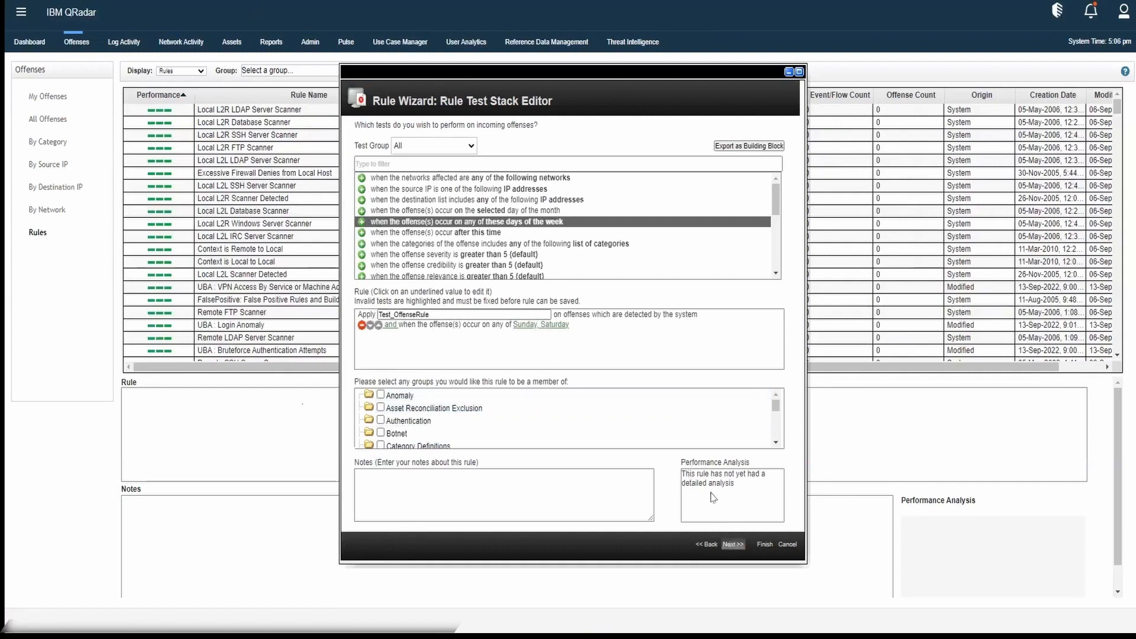
pyautogui.scroll(-2, 559, 252)
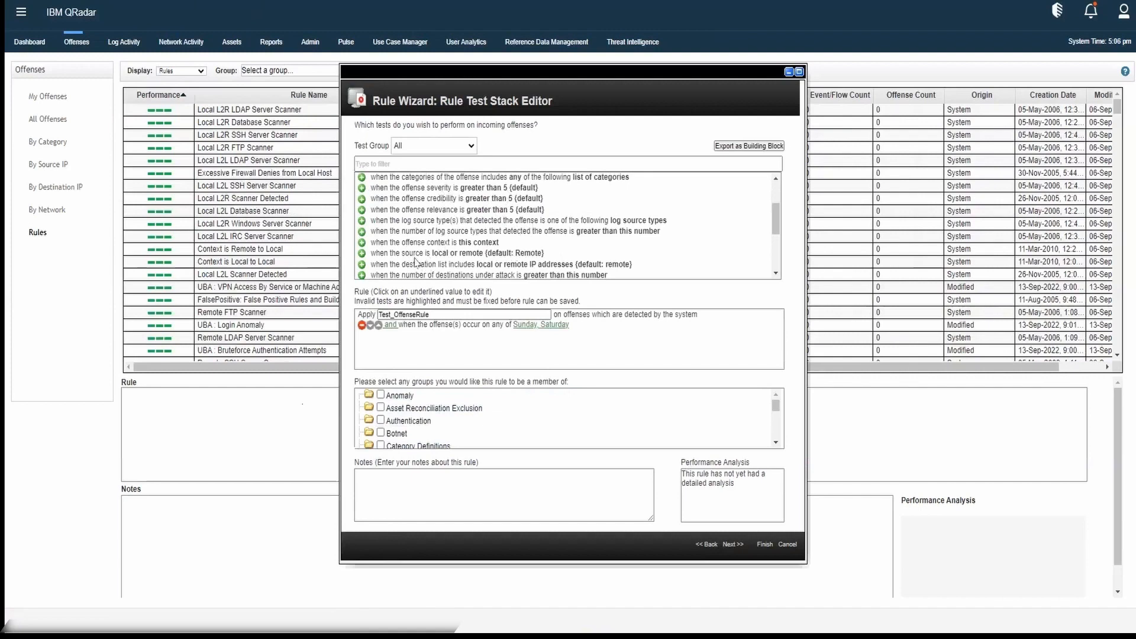
pyautogui.scroll(-2, 523, 253)
pyautogui.scroll(5, 524, 248)
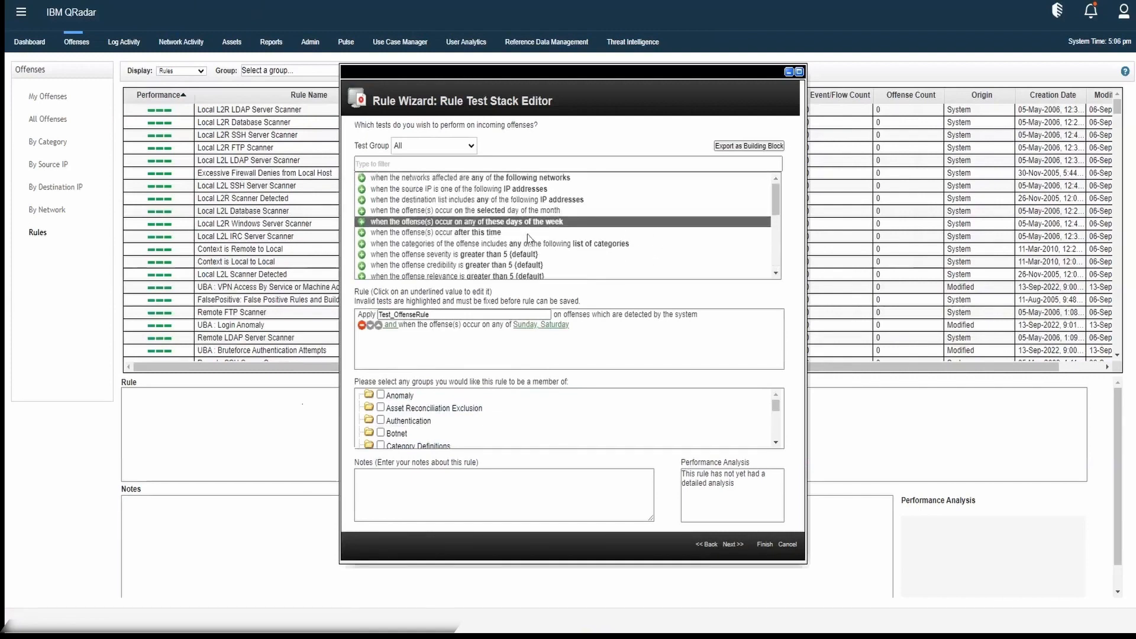
pyautogui.click(732, 545)
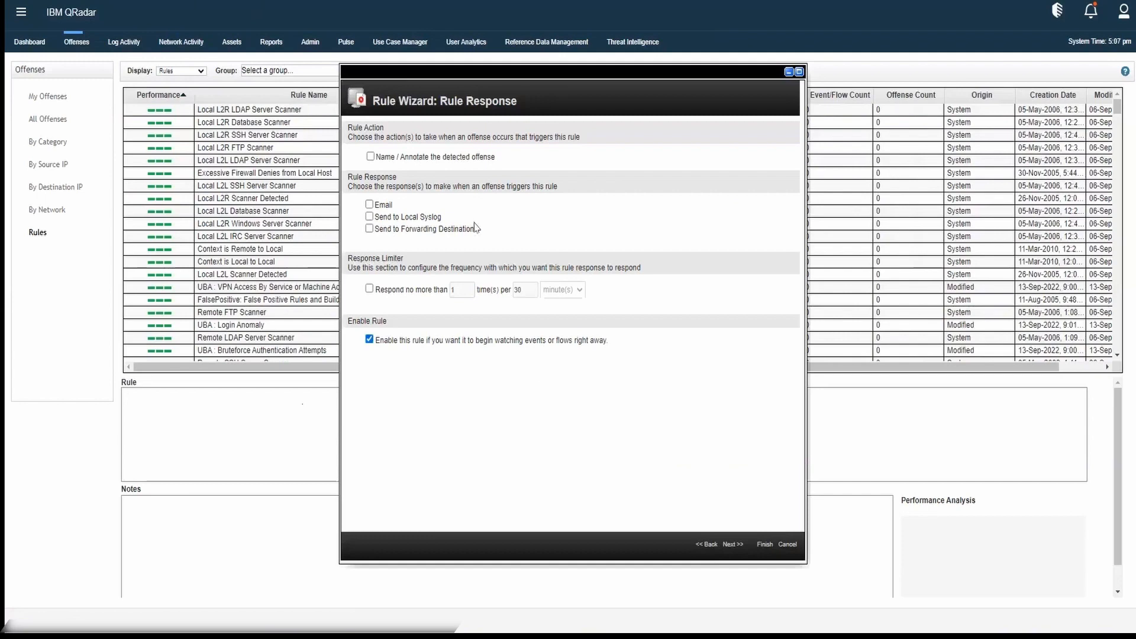
# Step: Enable Name / Annotate the detected offense and the Email response to review their options, and cancel the offense rule
pyautogui.click(370, 157)
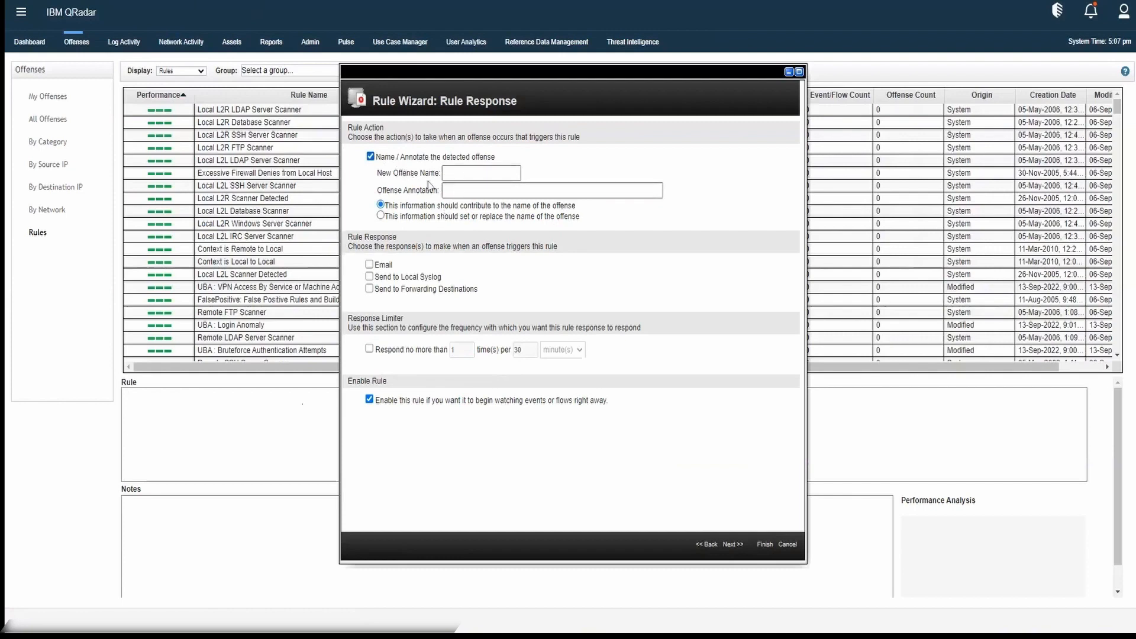
pyautogui.click(369, 265)
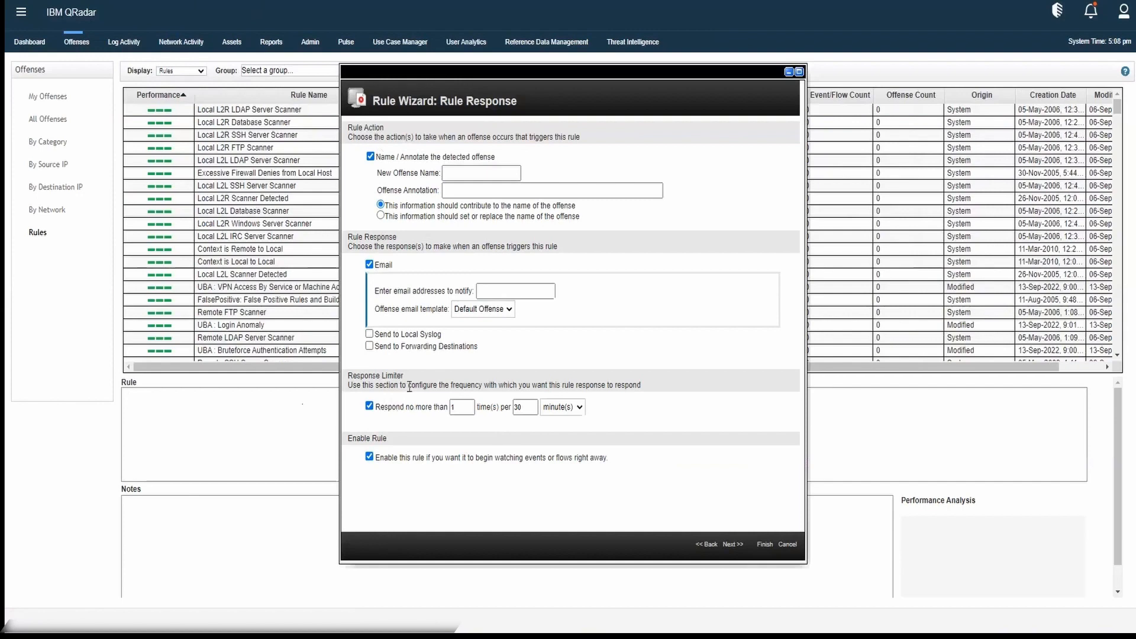
pyautogui.click(789, 544)
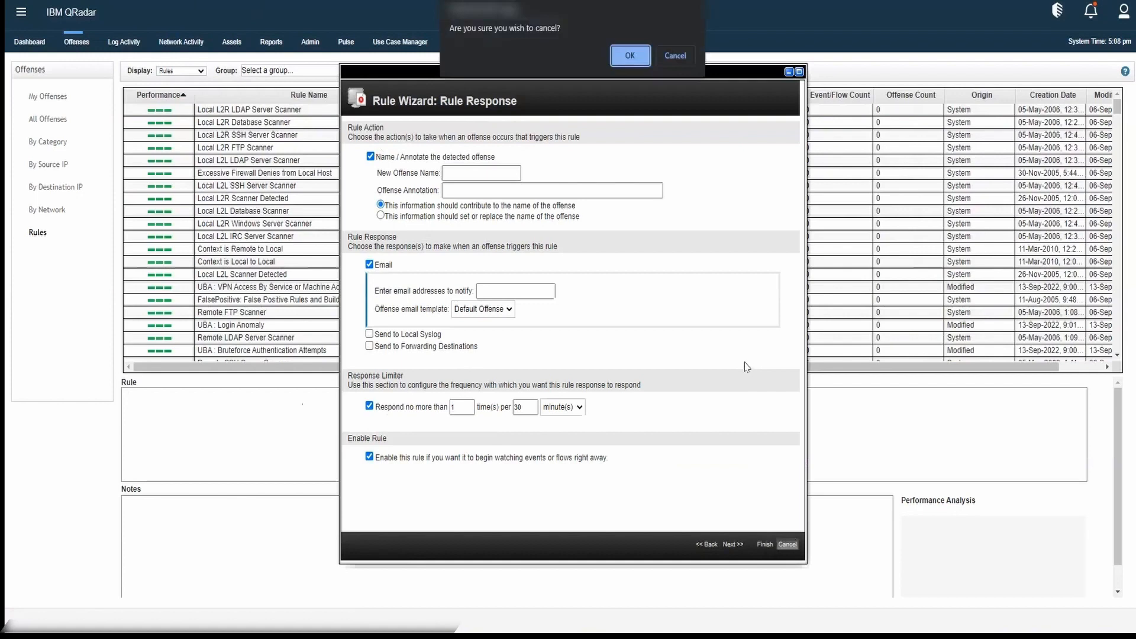